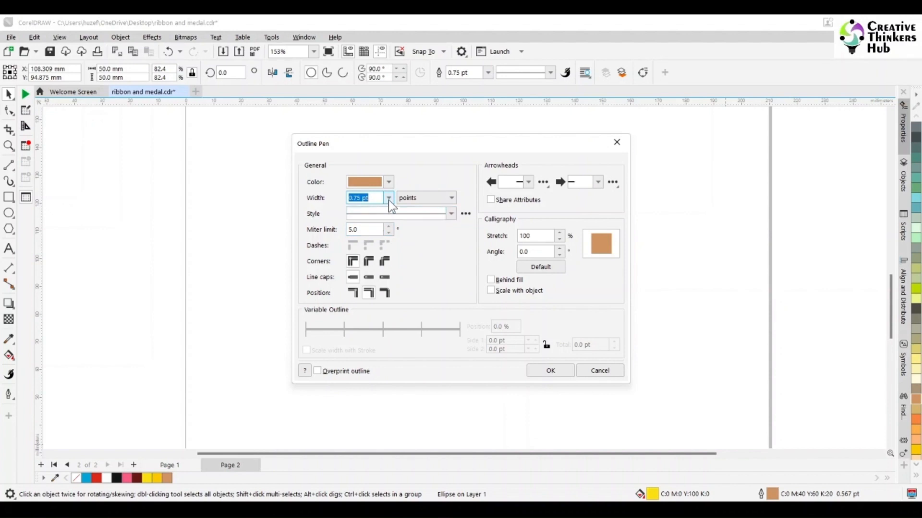
# Set the yellow circle's outline width to 0.75 pt.
pyautogui.click(388, 199)
pyautogui.click(369, 235)
pyautogui.click(550, 370)
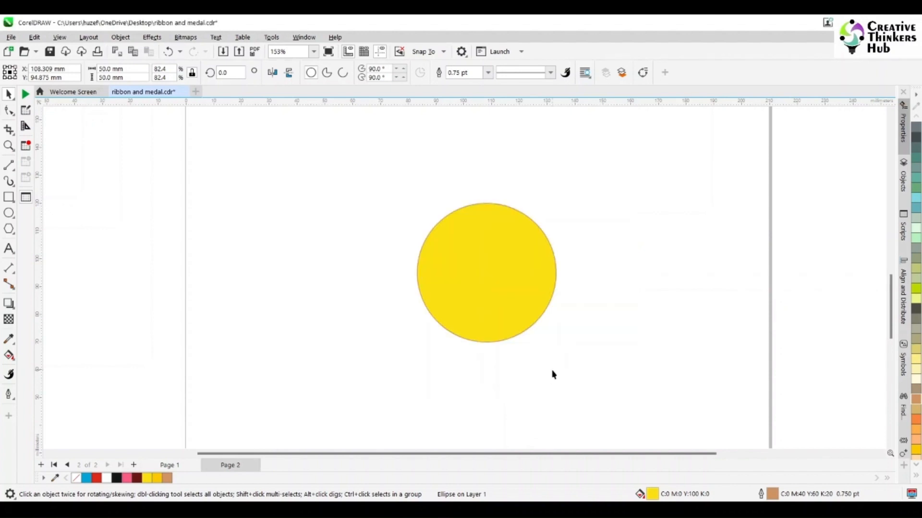
# Apply a linear yellow-to-white fountain fill diagonally across the circle from its upper left to its lower right.
pyautogui.click(538, 288)
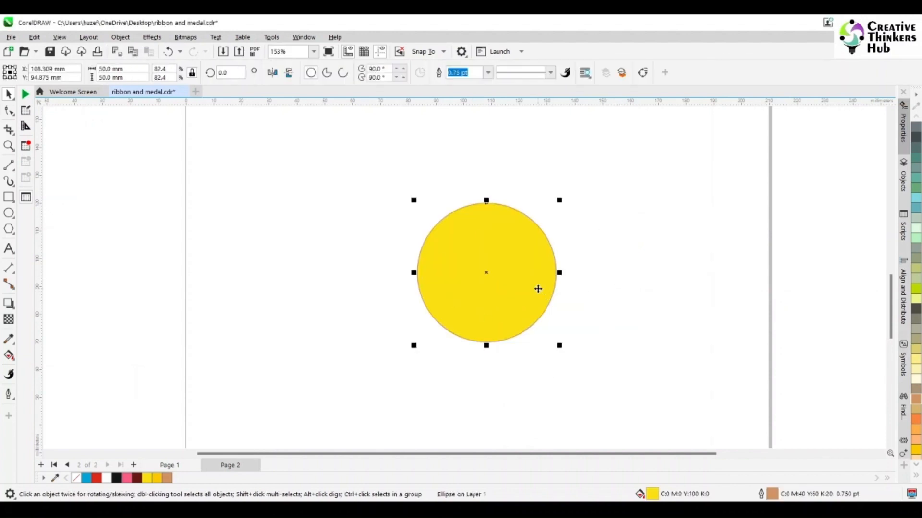
pyautogui.click(8, 356)
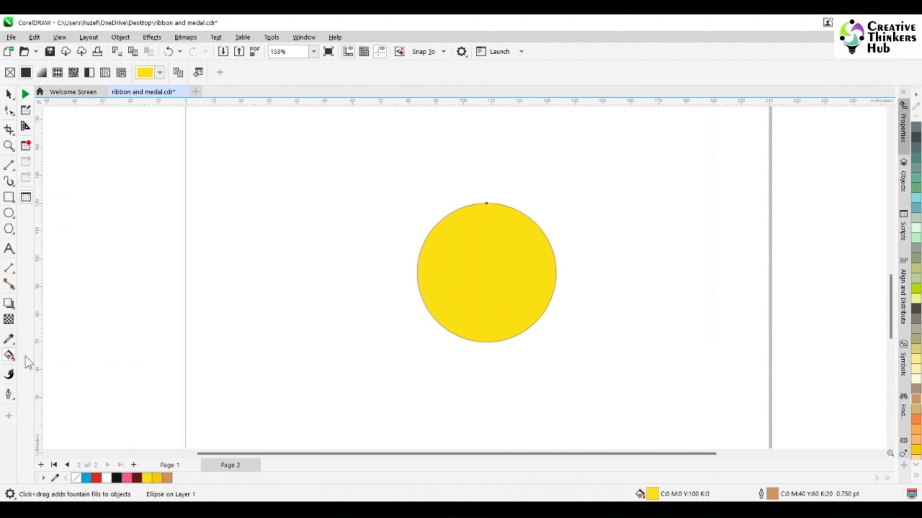
pyautogui.moveTo(438, 227); pyautogui.dragTo(529, 326)
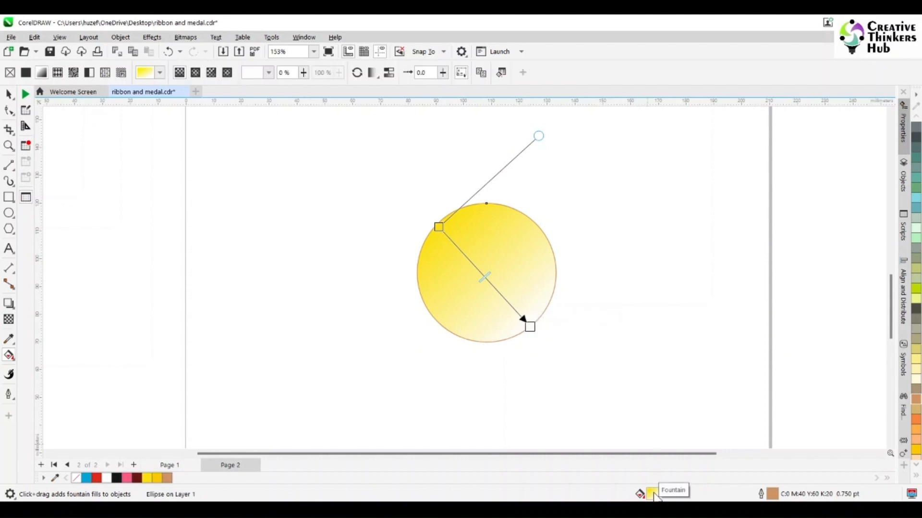
# Edit the circle's fountain fill and set its rotation angle to -45°.
pyautogui.doubleClick(652, 494)
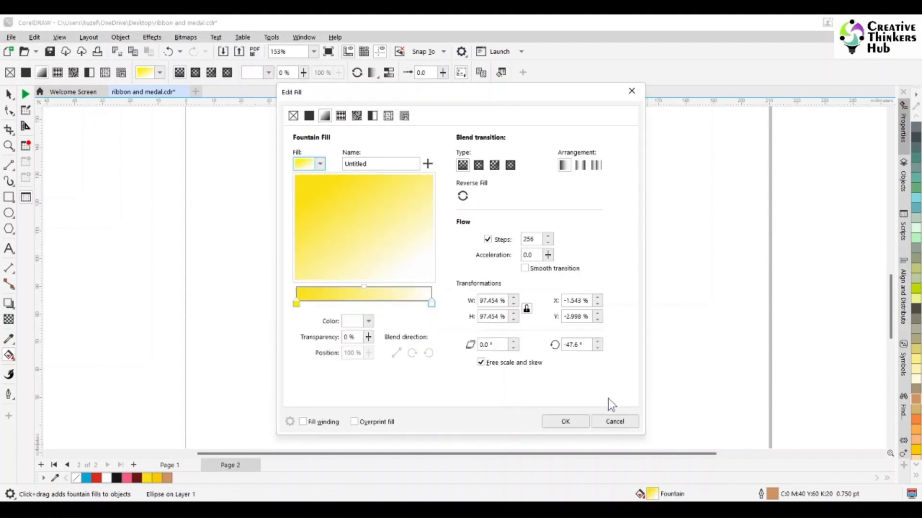
pyautogui.doubleClick(586, 344)
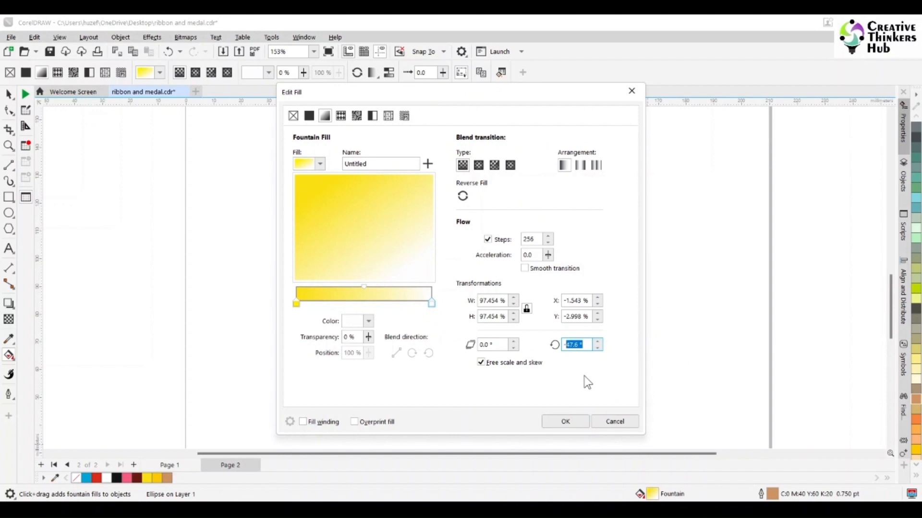
pyautogui.write('-45')
pyautogui.press('Tab')
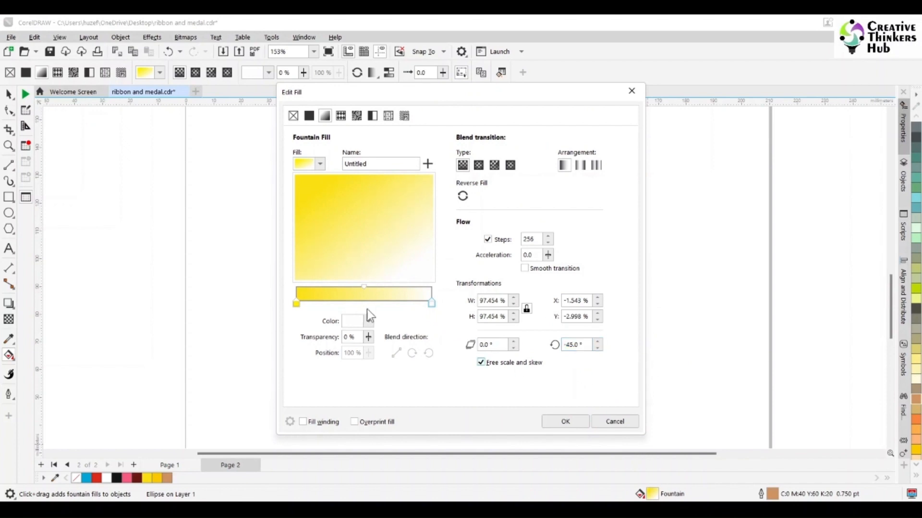
# Set the gradient's start colour to CMYK 25, 50, 100, 0.
pyautogui.click(295, 304)
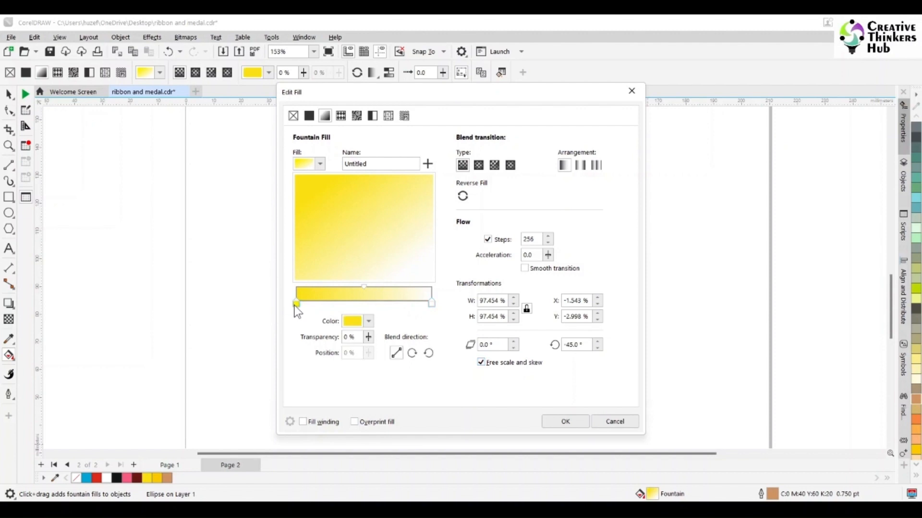
pyautogui.click(370, 321)
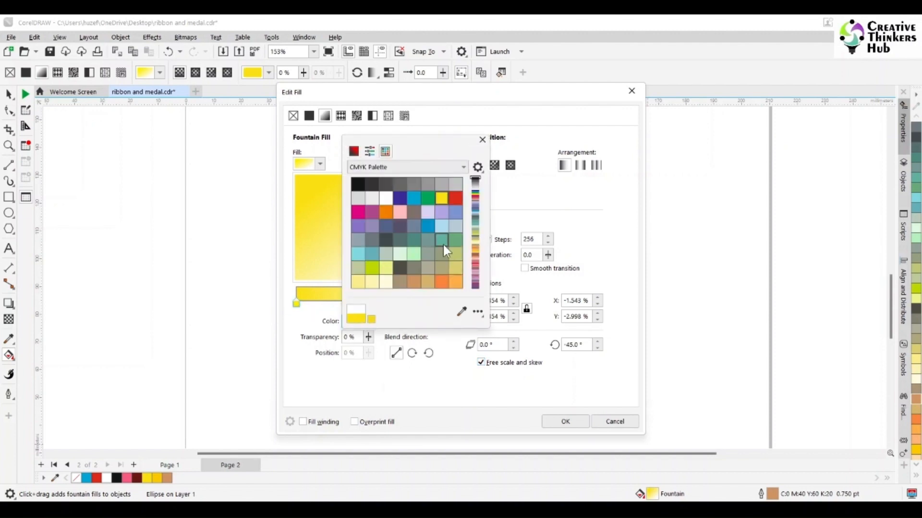
pyautogui.click(354, 152)
pyautogui.doubleClick(464, 183)
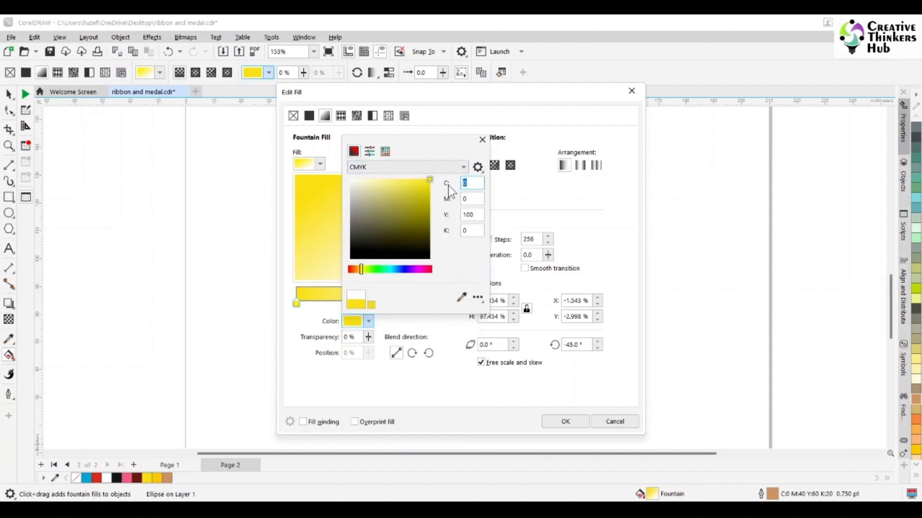
pyautogui.write('25')
pyautogui.press('Tab')
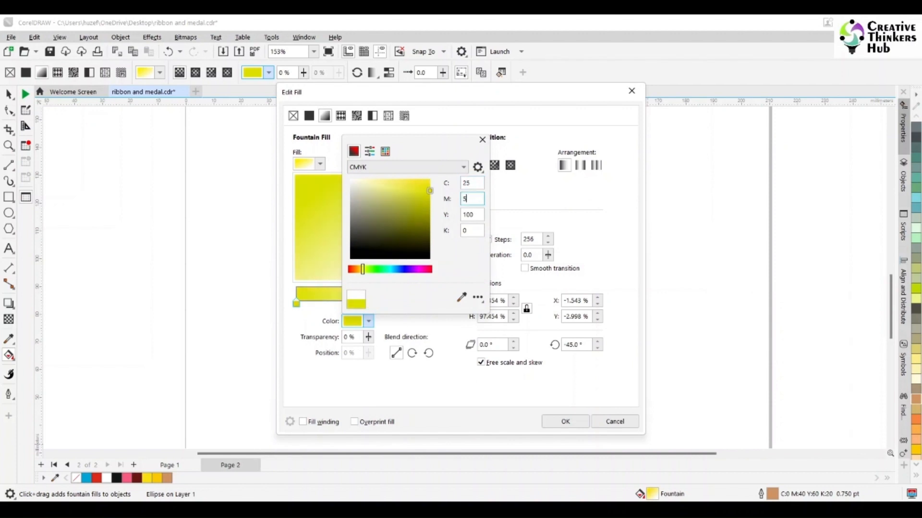
pyautogui.write('50')
pyautogui.press('Tab')
pyautogui.write('100')
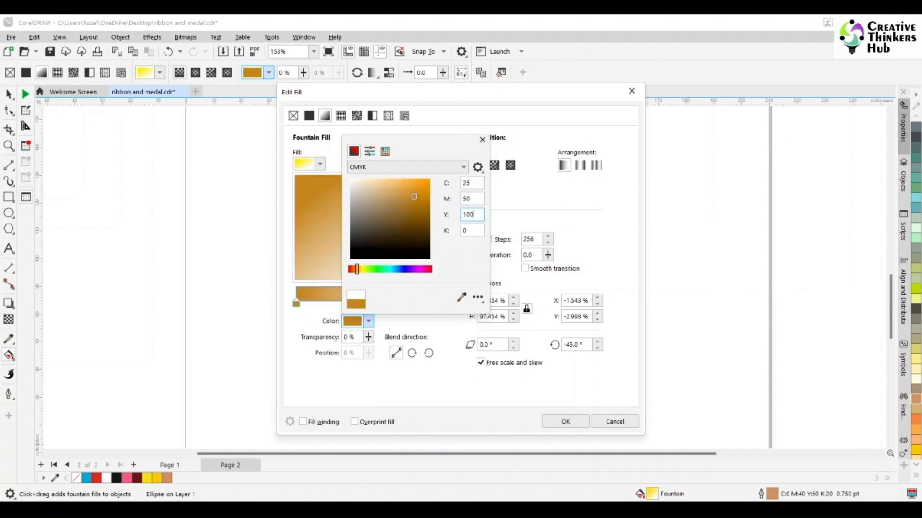
pyautogui.press('Tab')
pyautogui.click(480, 140)
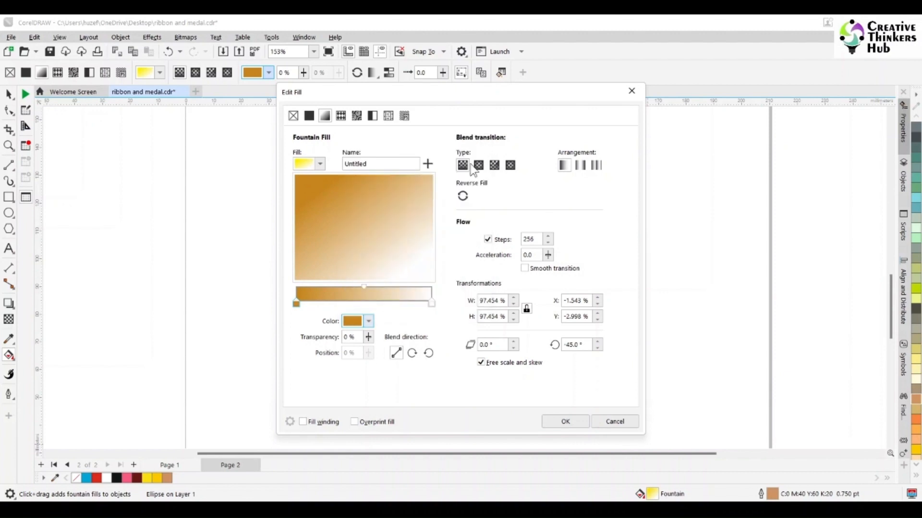
# Add a gradient colour node at 25% position and set it to CMYK 0, 0, 100, 0.
pyautogui.doubleClick(331, 302)
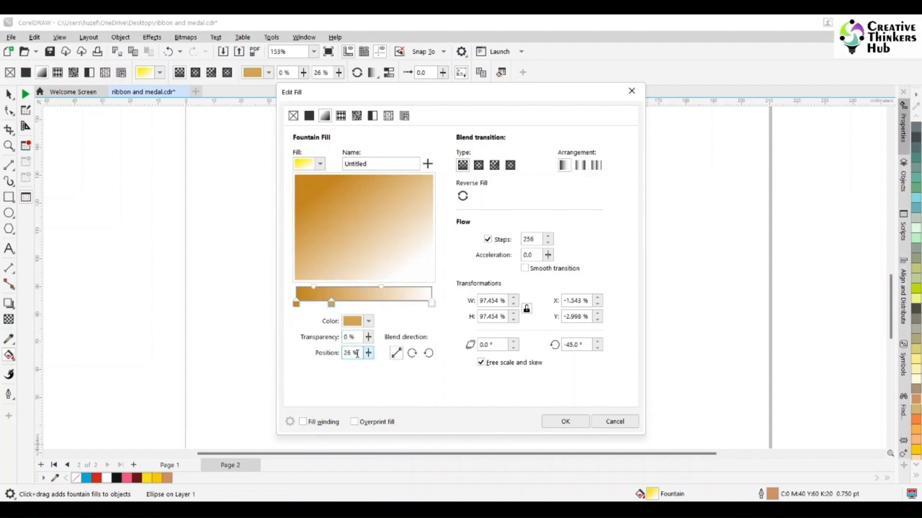
pyautogui.doubleClick(357, 354)
pyautogui.write('25')
pyautogui.press('Return')
pyautogui.click(369, 322)
pyautogui.doubleClick(474, 183)
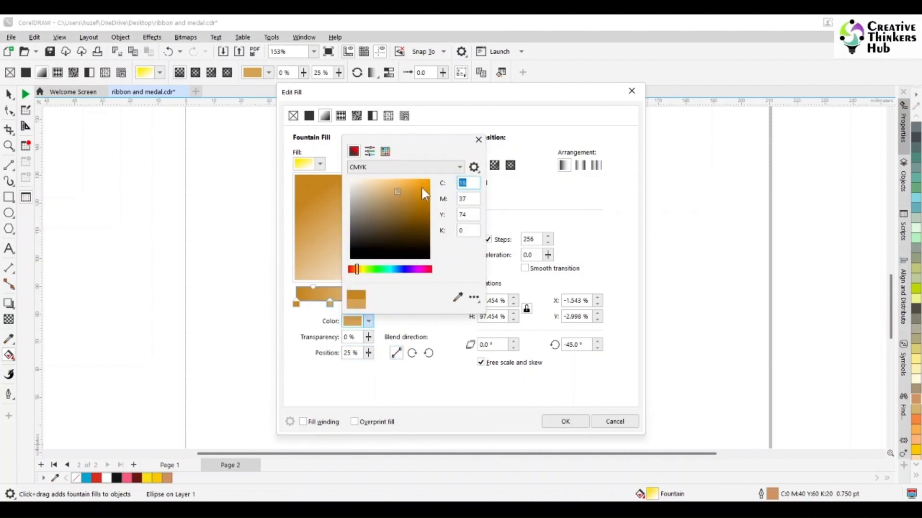
pyautogui.write('0')
pyautogui.press('Tab')
pyautogui.write('0')
pyautogui.press('Tab')
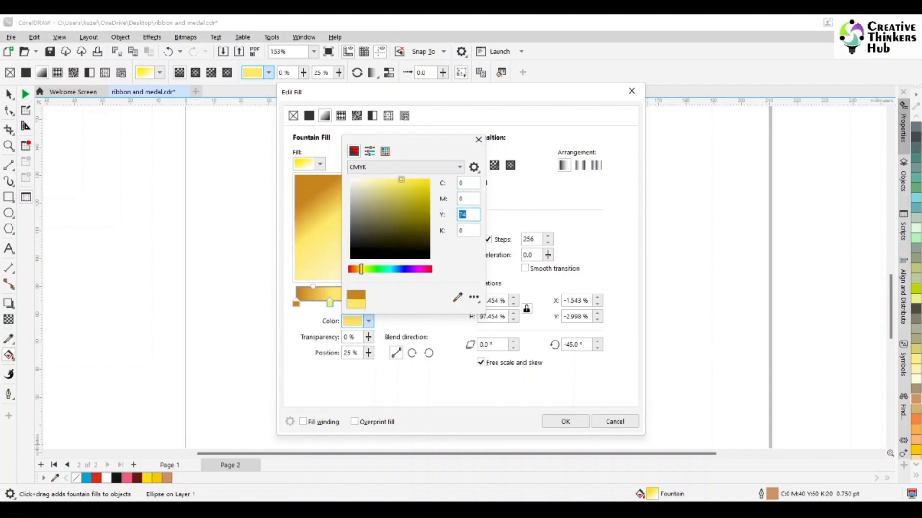
pyautogui.write('100')
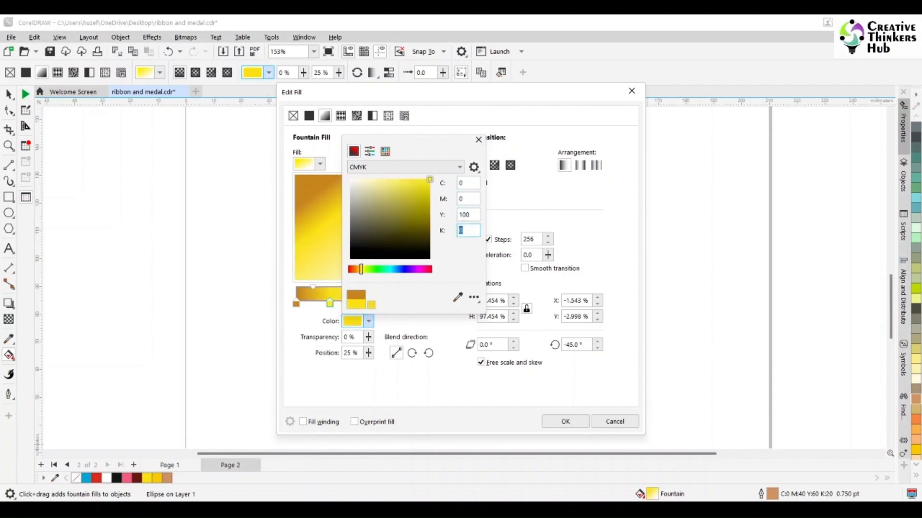
pyautogui.click(478, 140)
# Add a gradient colour node at 60% position and set it to CMYK 15, 35, 100, 0.
pyautogui.doubleClick(376, 293)
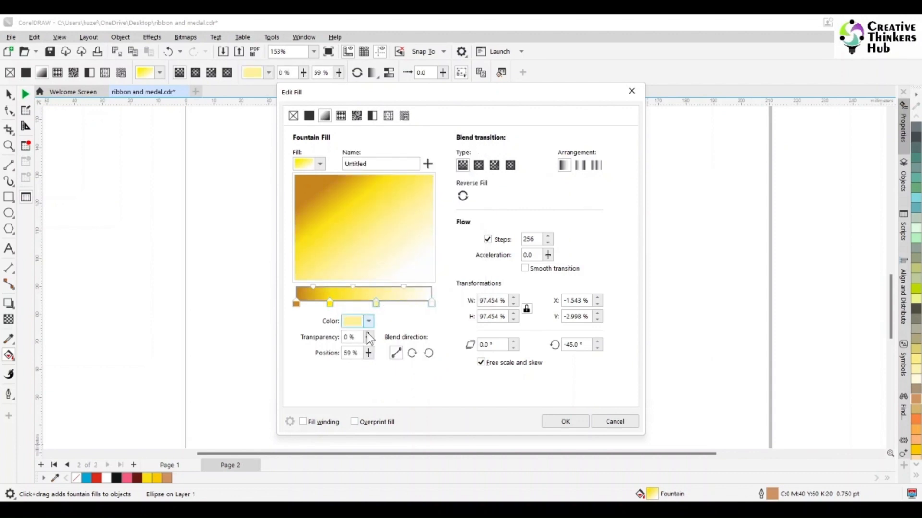
pyautogui.moveTo(360, 354); pyautogui.dragTo(315, 356)
pyautogui.write('60')
pyautogui.click(369, 321)
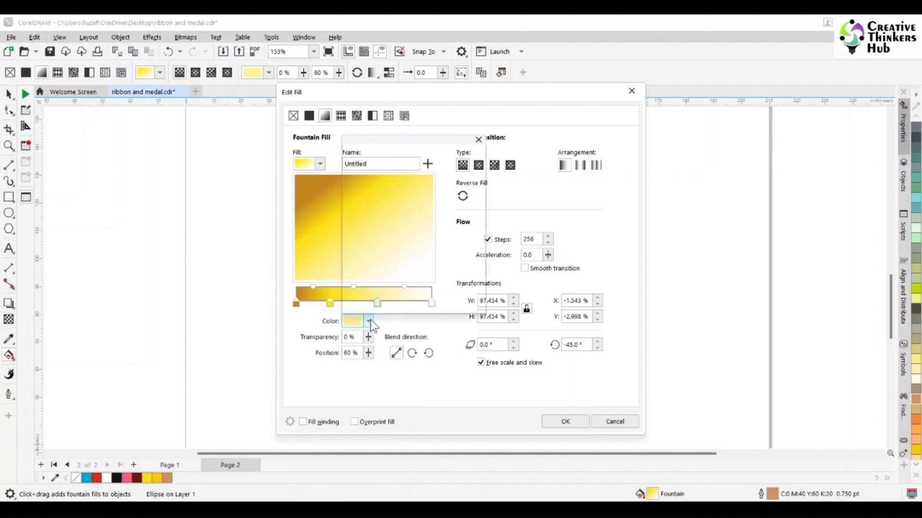
pyautogui.doubleClick(458, 182)
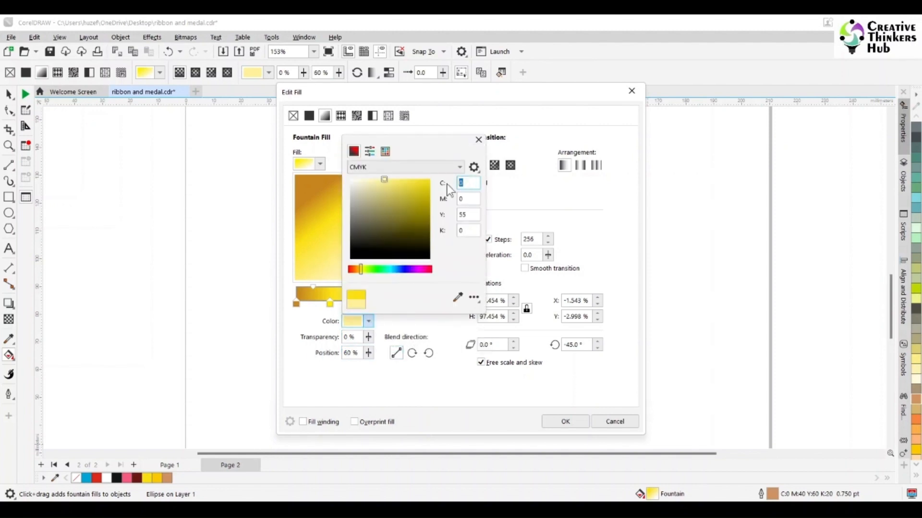
pyautogui.write('15')
pyautogui.press('Tab')
pyautogui.press('Tab')
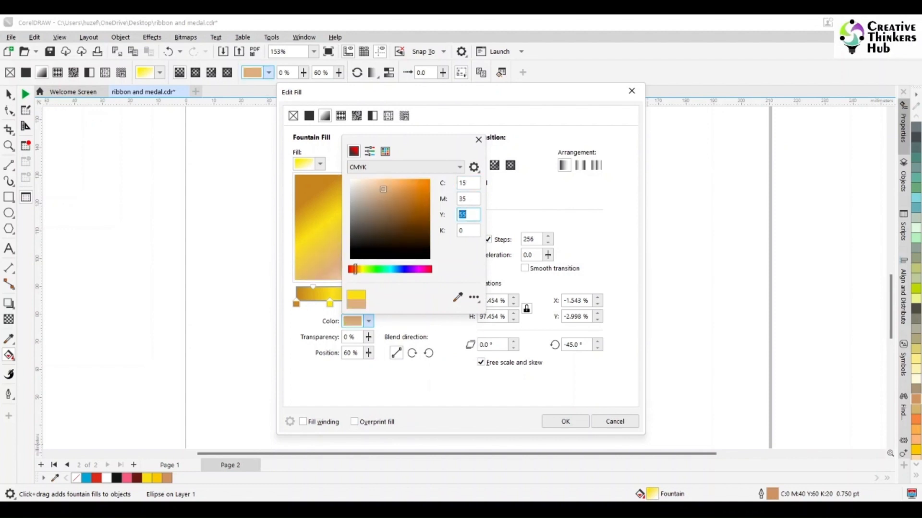
pyautogui.write('100')
pyautogui.press('Tab')
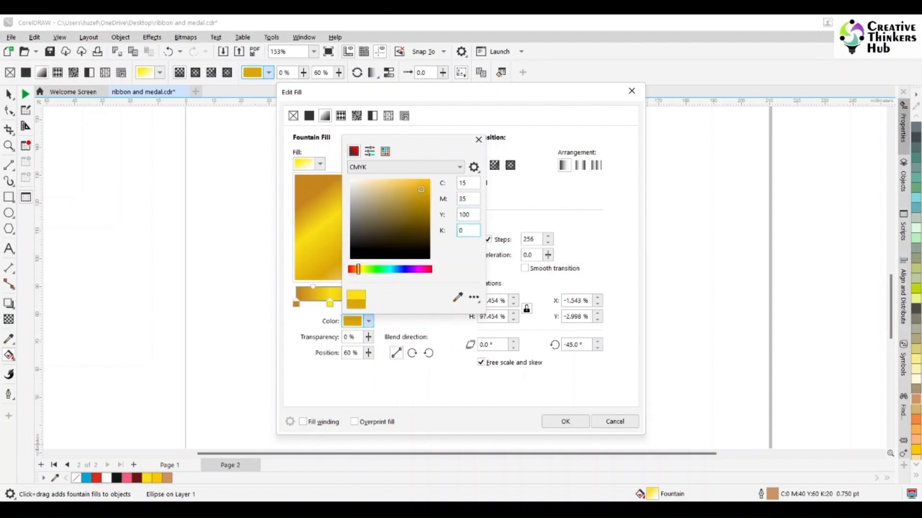
pyautogui.click(478, 139)
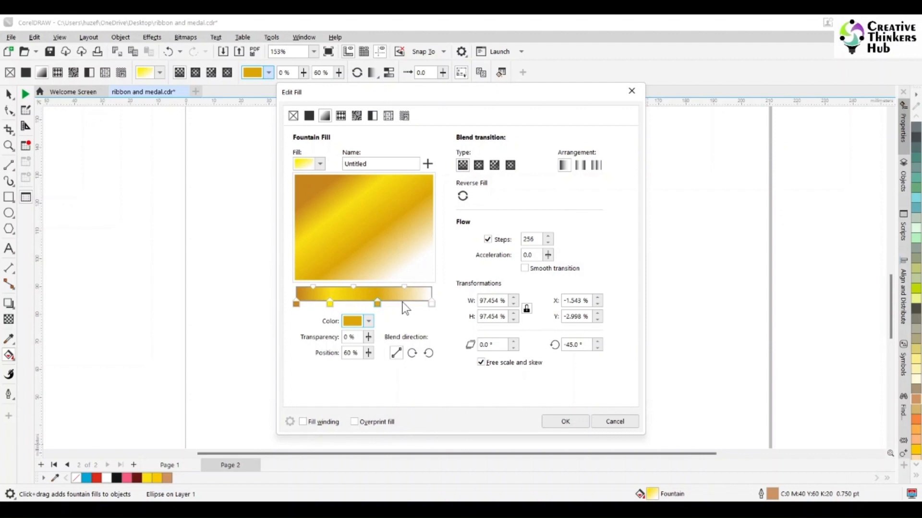
# Add another gradient colour node, make it yellow from the CMYK palette, and position it at 80%.
pyautogui.click(400, 300)
pyautogui.doubleClick(400, 301)
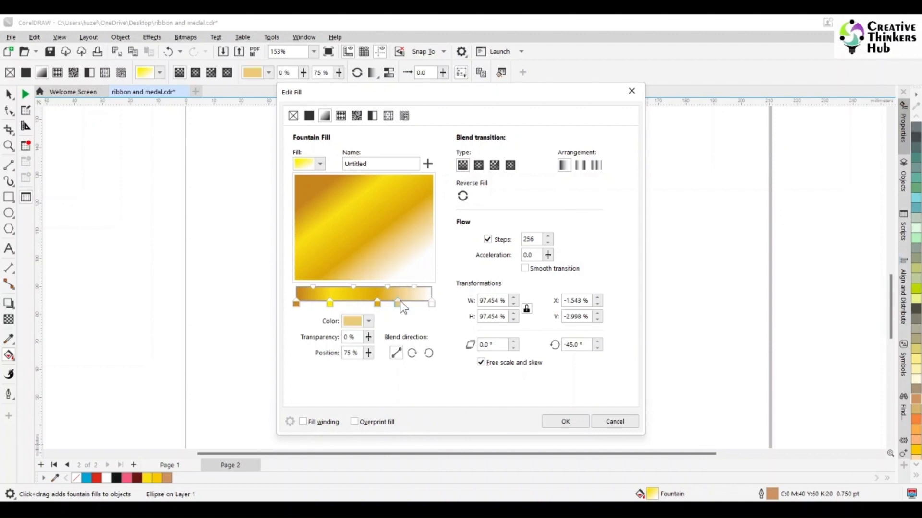
pyautogui.click(370, 322)
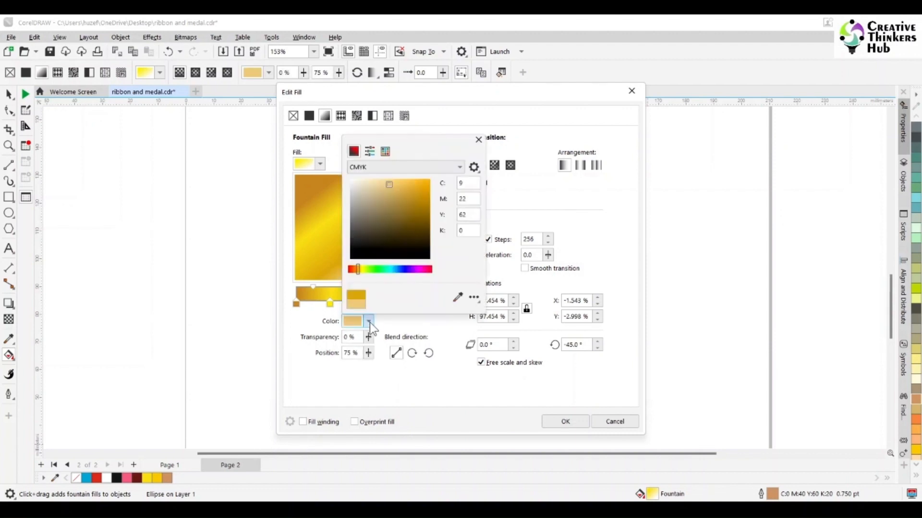
pyautogui.click(385, 153)
pyautogui.click(440, 196)
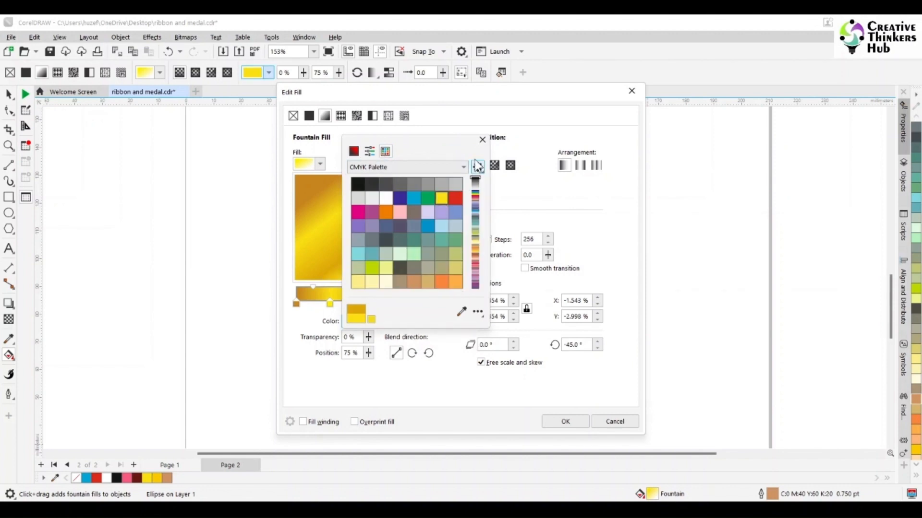
pyautogui.click(483, 139)
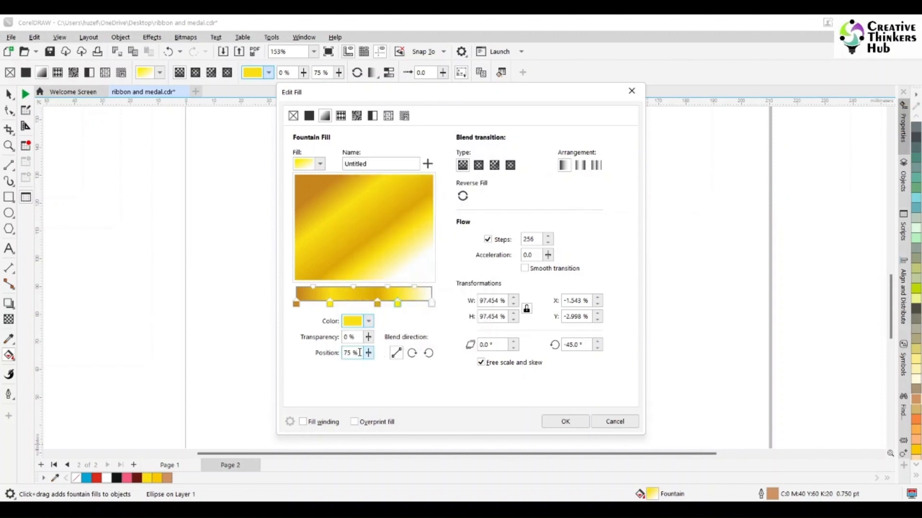
pyautogui.moveTo(360, 353); pyautogui.dragTo(309, 358)
pyautogui.write('80')
pyautogui.press('Tab')
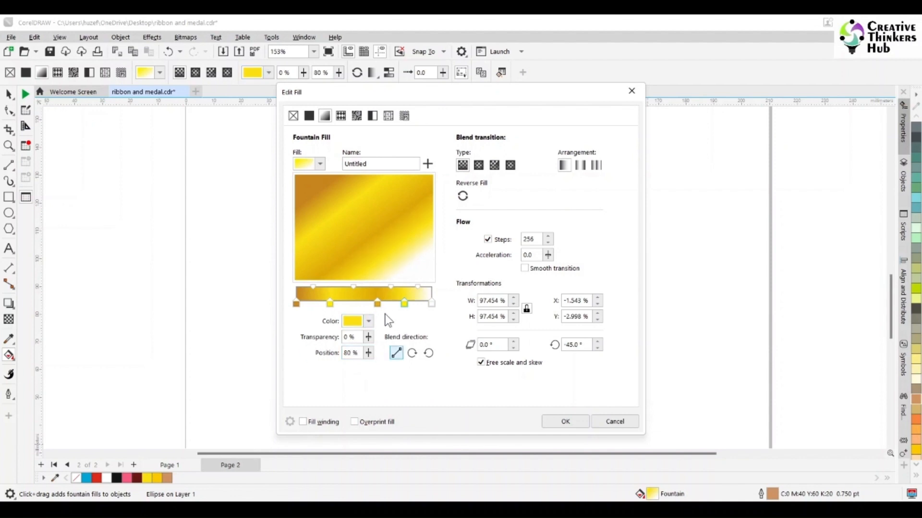
# Set the gradient's end colour to CMYK 20, 40, 100, 0 and apply the finished gold fill to the circle.
pyautogui.click(432, 304)
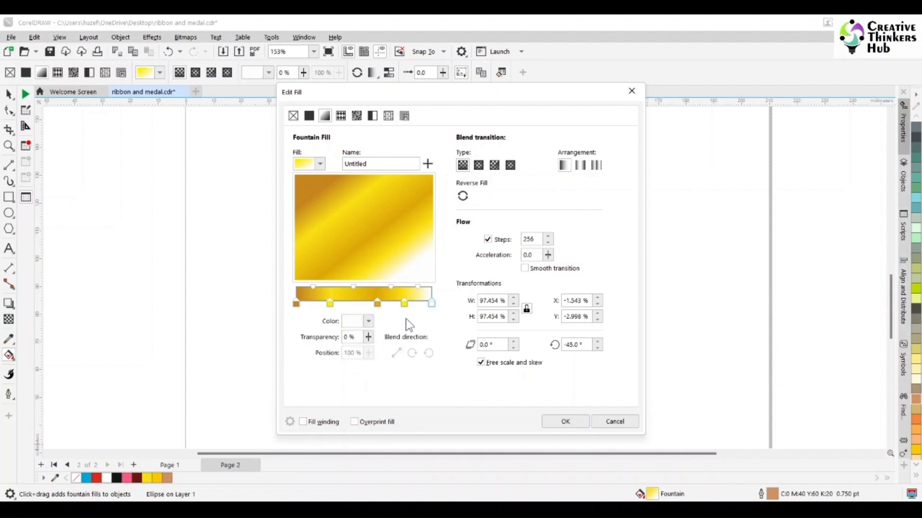
pyautogui.click(367, 323)
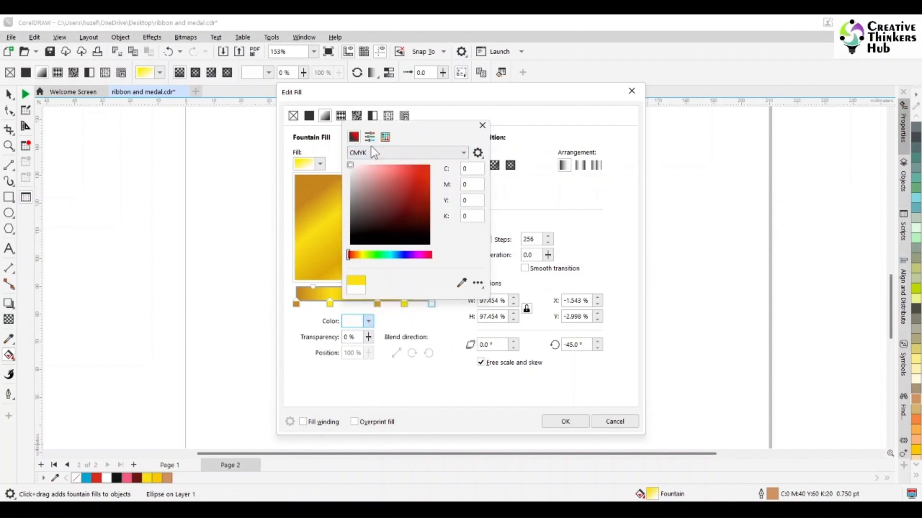
pyautogui.click(468, 168)
pyautogui.write('20')
pyautogui.press('Tab')
pyautogui.press('Tab')
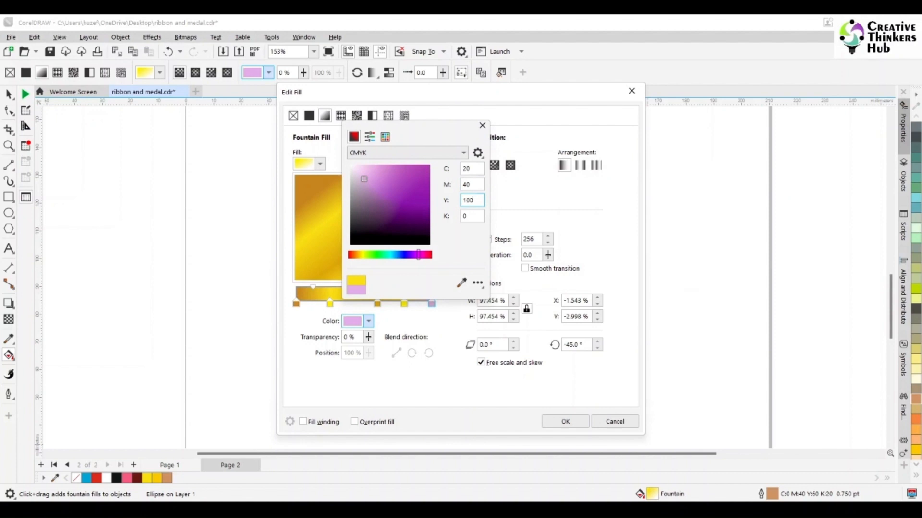
pyautogui.write('100')
pyautogui.press('Tab')
pyautogui.click(483, 126)
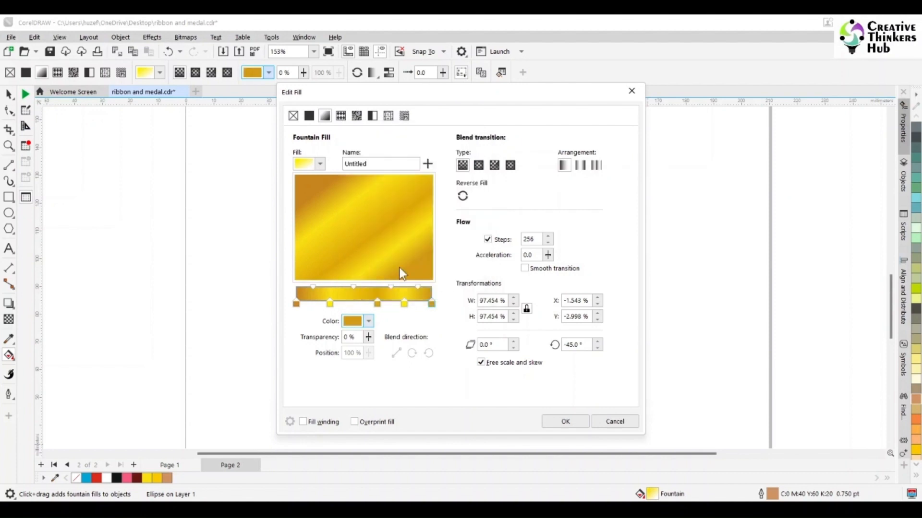
pyautogui.click(565, 422)
pyautogui.click(8, 94)
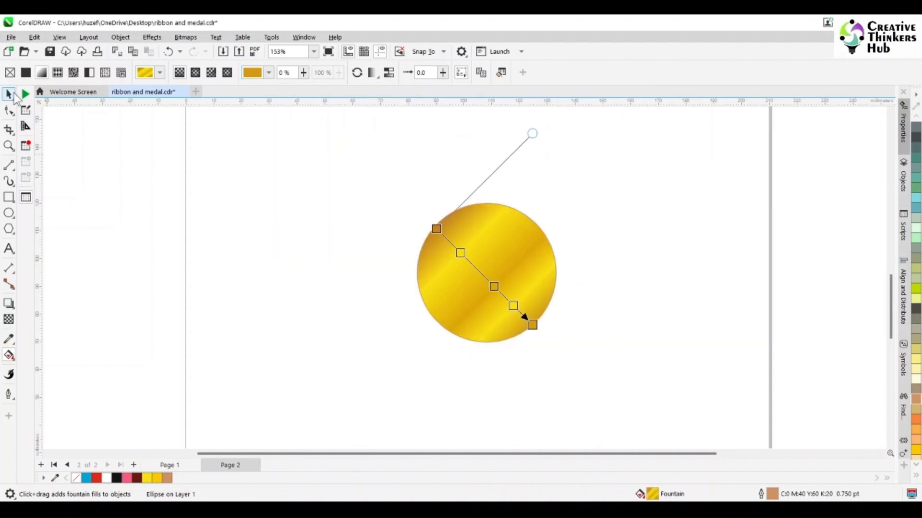
pyautogui.click(630, 232)
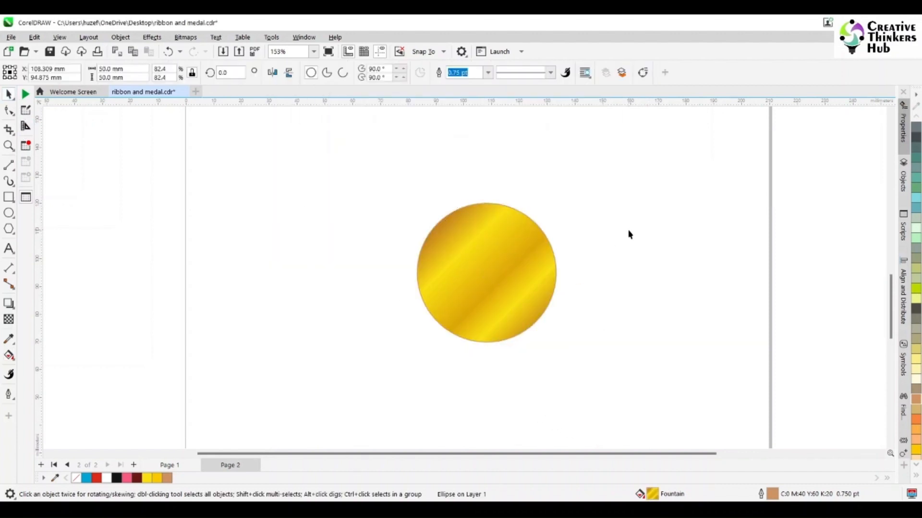
# Duplicate the gold circle in place, resize the copy to 47 mm and rotate it 90 degrees.
pyautogui.click(497, 265)
pyautogui.click(127, 69)
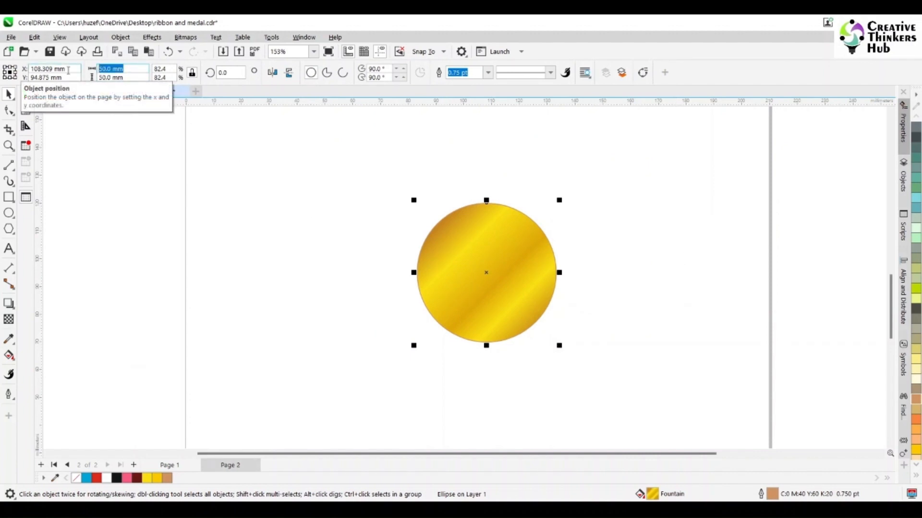
pyautogui.write('47')
pyautogui.press('Return')
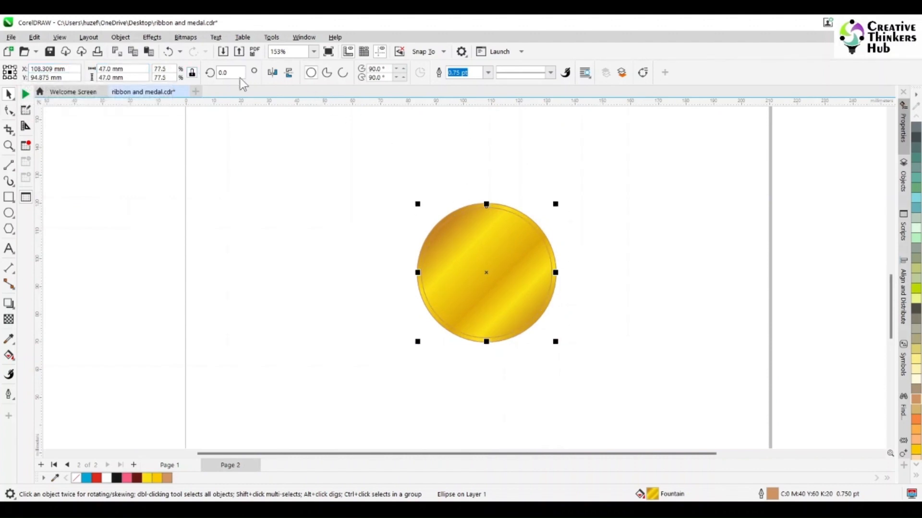
pyautogui.click(229, 73)
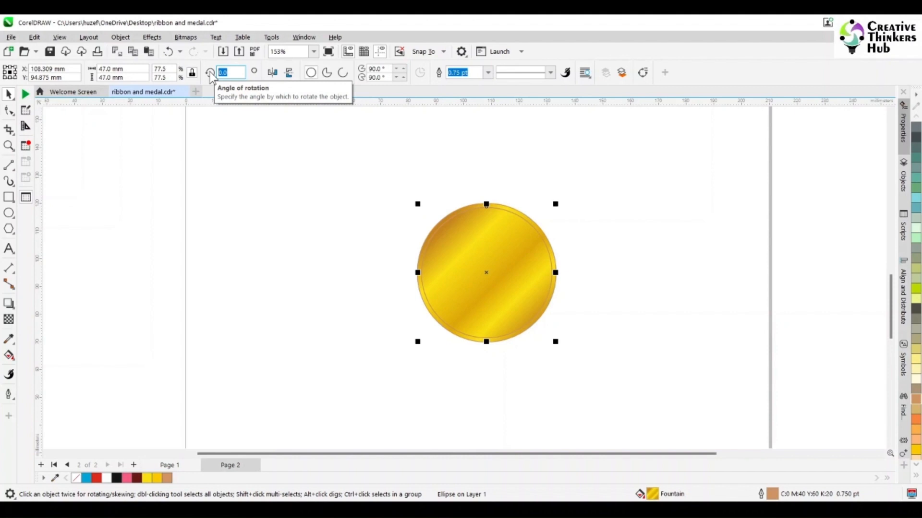
pyautogui.write('90')
pyautogui.press('Return')
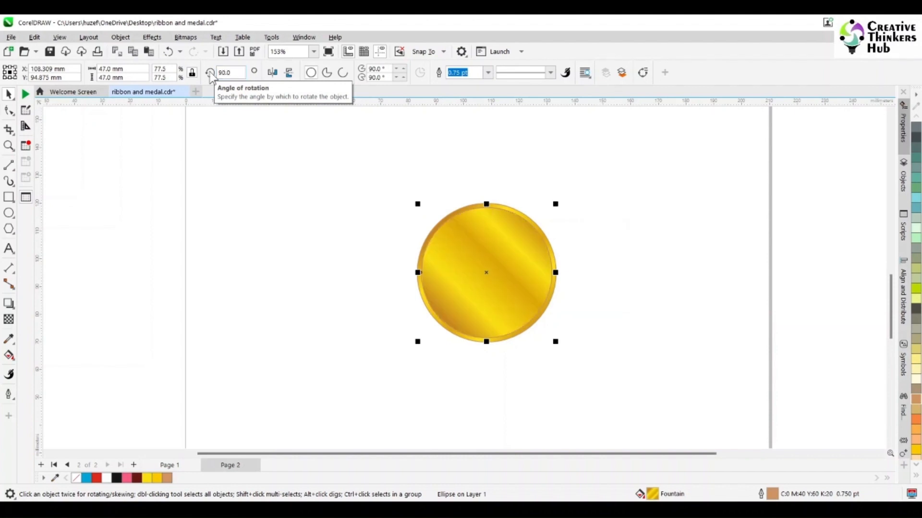
pyautogui.click(614, 262)
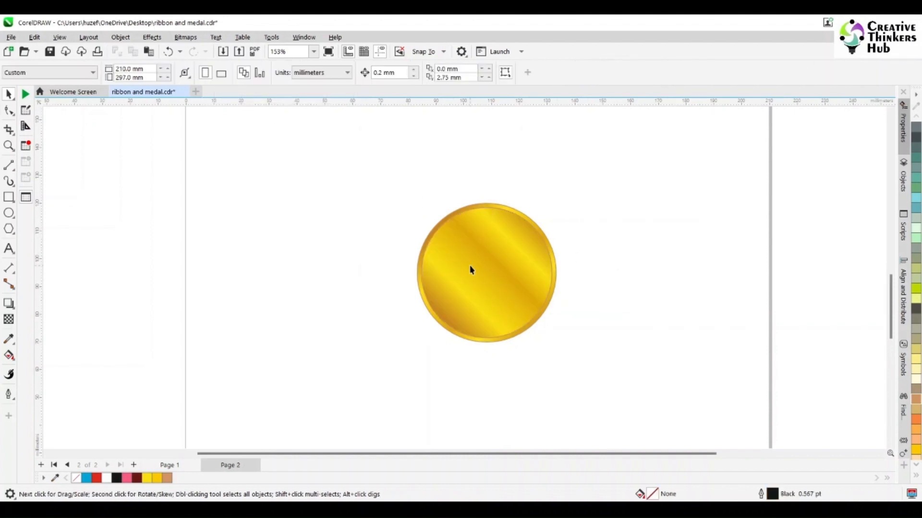
# Duplicate the 47 mm gold circle in place, resize the copy to 46.5 mm and fill it with black.
pyautogui.click(482, 244)
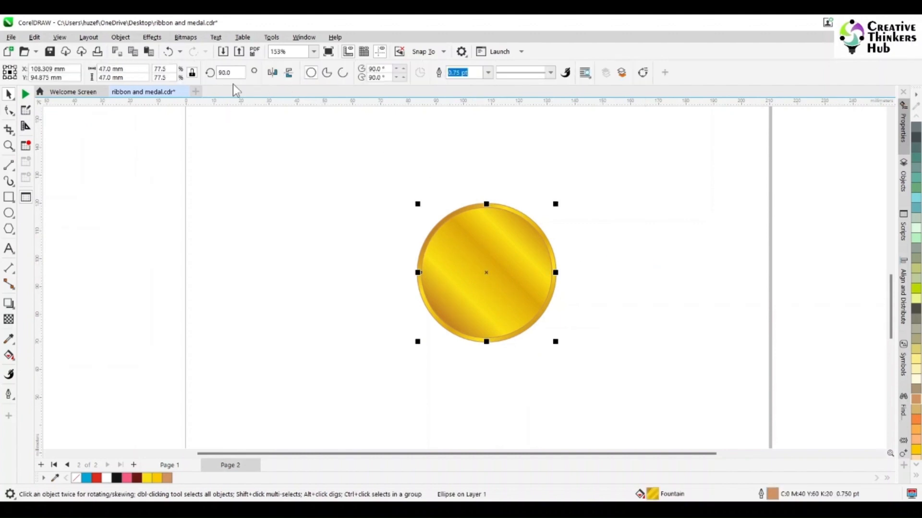
pyautogui.click(137, 69)
pyautogui.write('46')
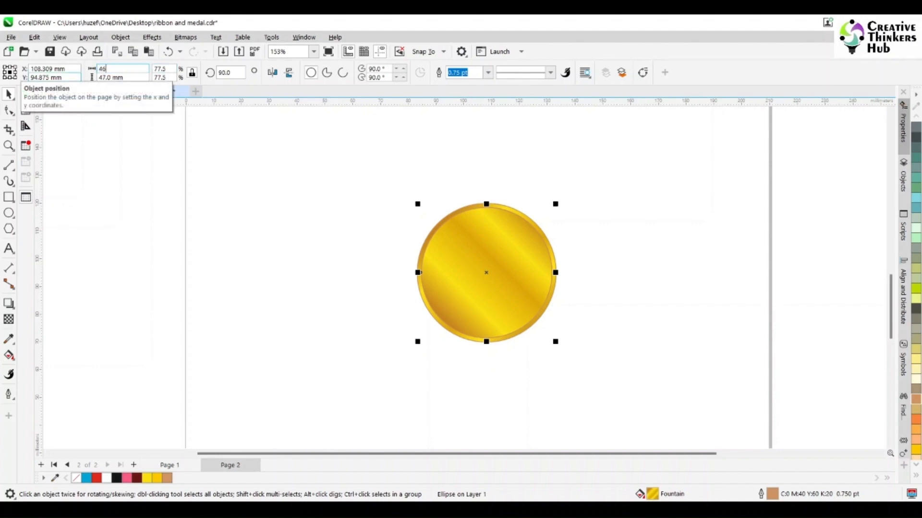
pyautogui.press('Return')
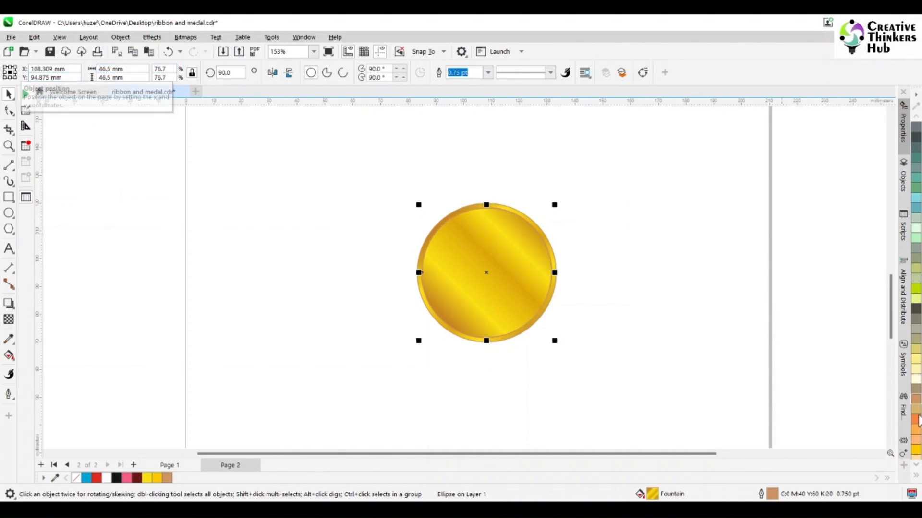
pyautogui.click(914, 479)
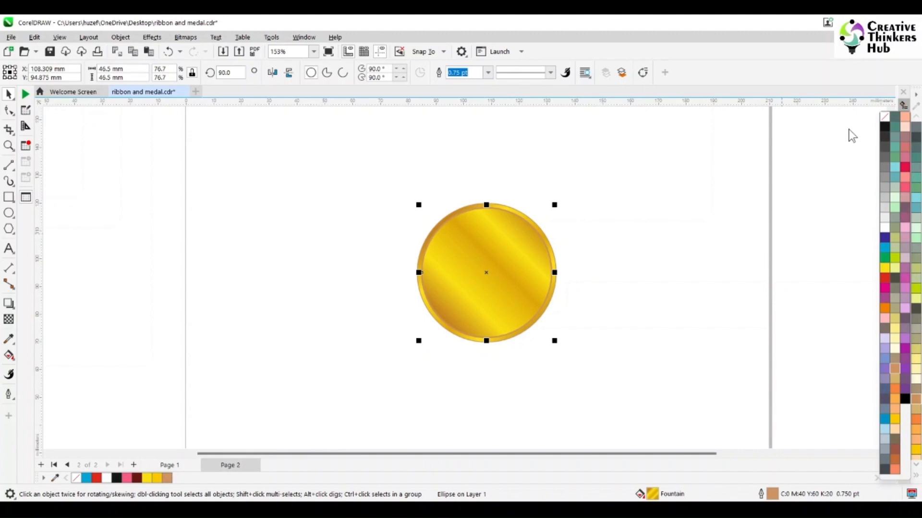
pyautogui.click(884, 123)
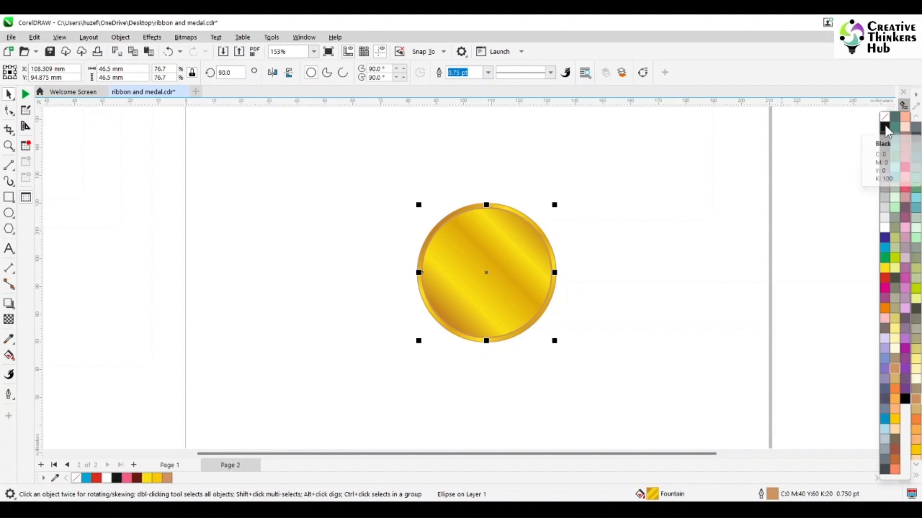
pyautogui.click(651, 270)
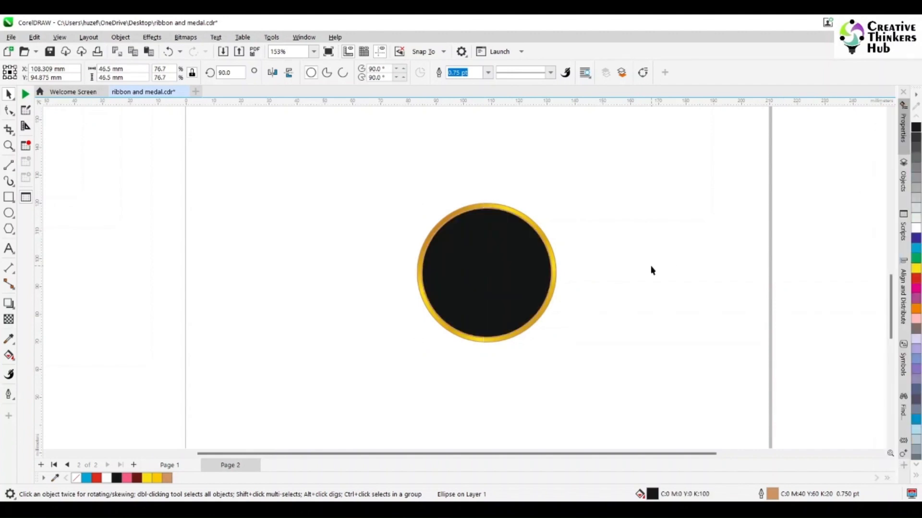
# Remove the black circle's outline and move the circle aside so it only partly covers the gold circles.
pyautogui.click(531, 270)
pyautogui.click(916, 475)
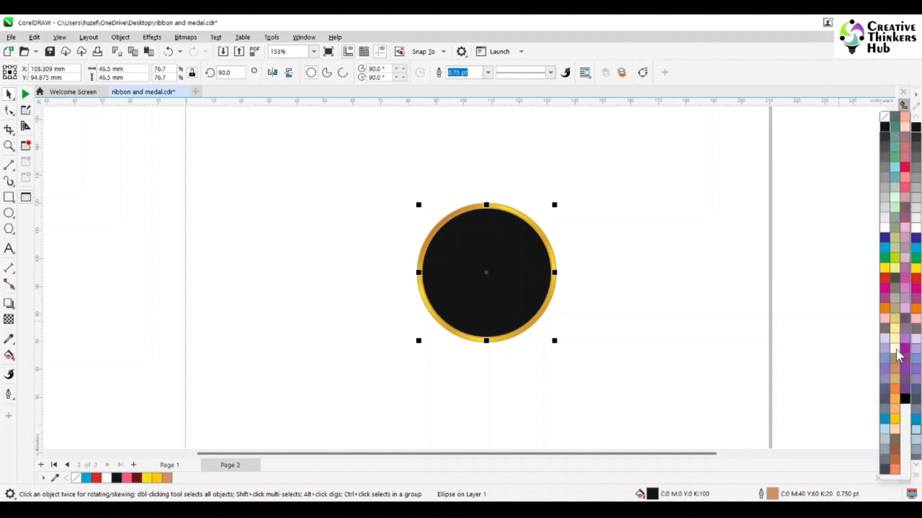
pyautogui.click(687, 266)
pyautogui.scroll(4, 532, 276)
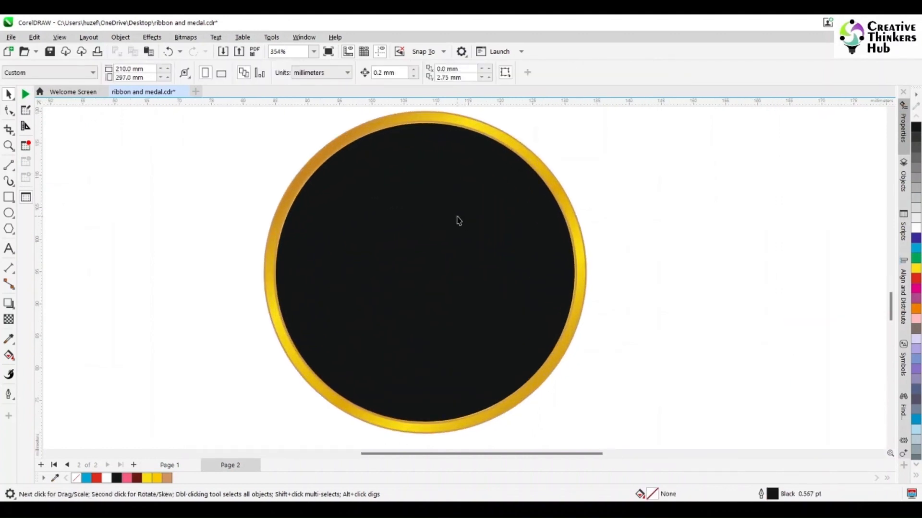
pyautogui.moveTo(449, 231); pyautogui.dragTo(600, 253)
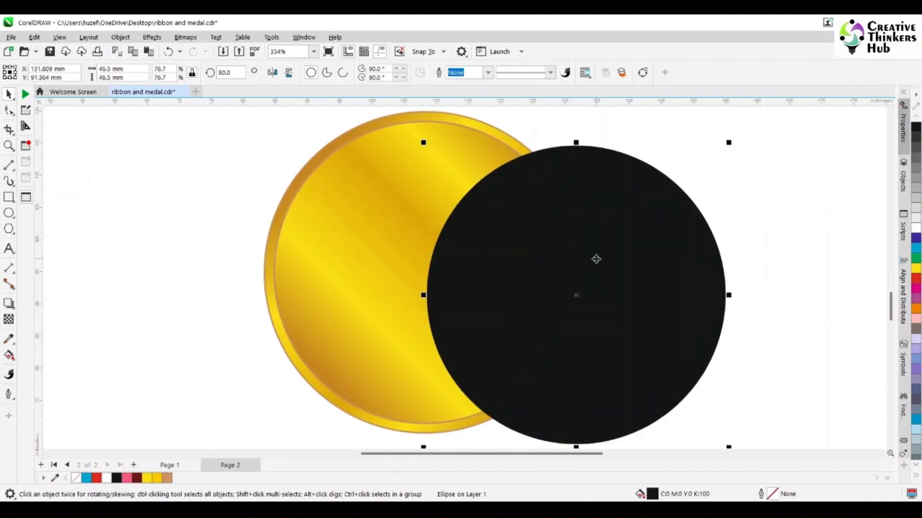
# Set the black circle's size to 46 mm.
pyautogui.click(144, 69)
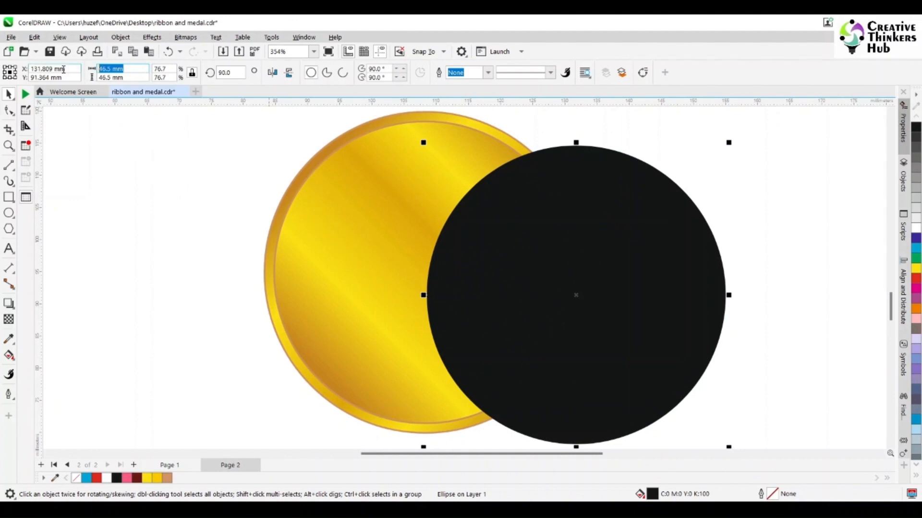
pyautogui.write('46')
pyautogui.press('Return')
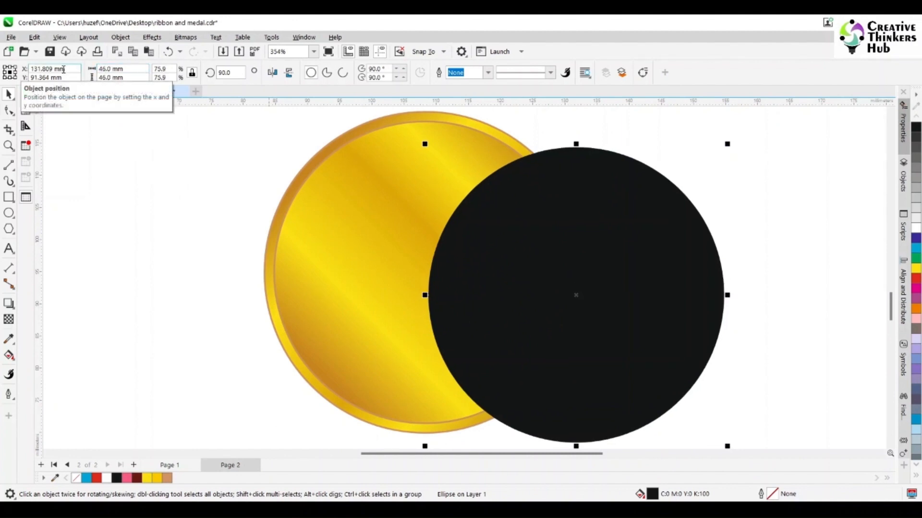
# Duplicate the 47 mm gold circle in place, bring the copy to the front and remove its fill.
pyautogui.click(356, 153)
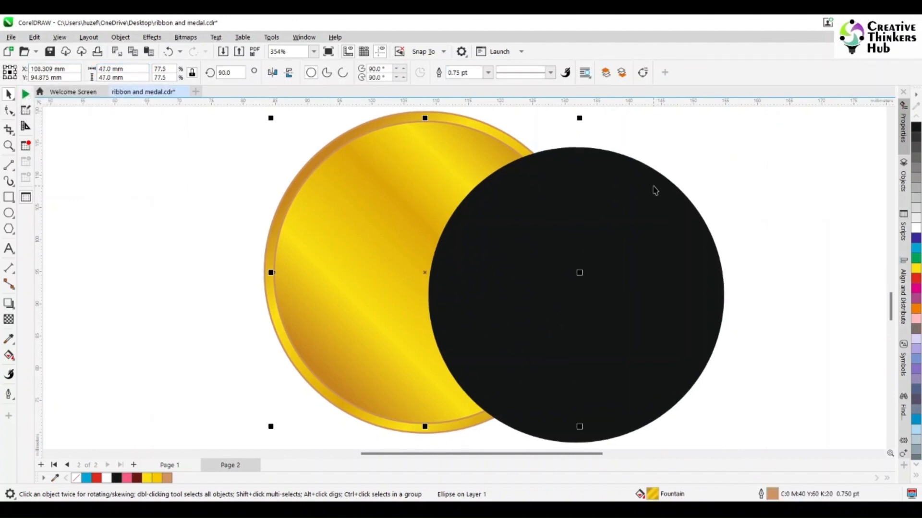
pyautogui.hotkey('shift', 'pageup')
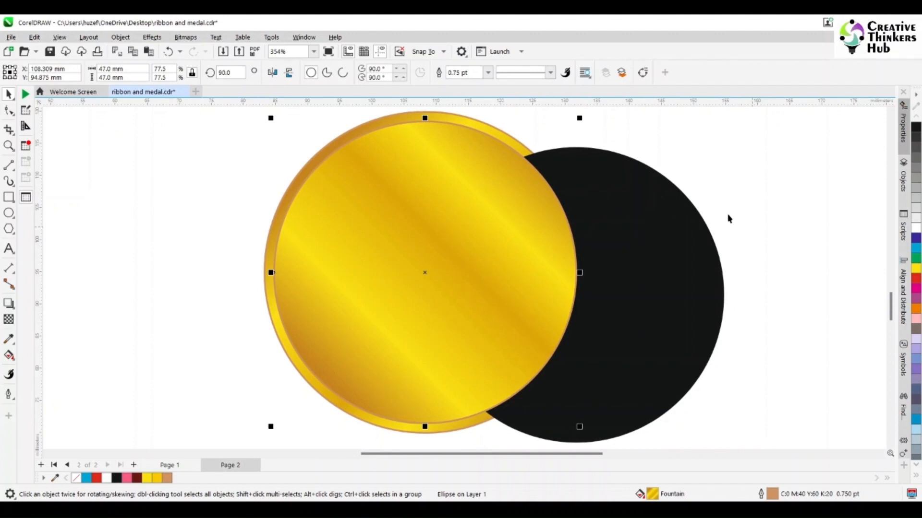
pyautogui.click(917, 475)
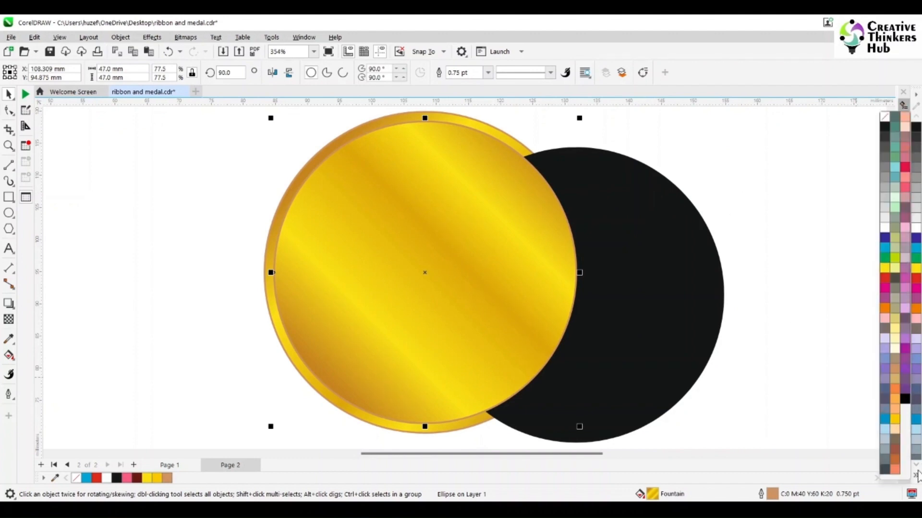
pyautogui.click(883, 117)
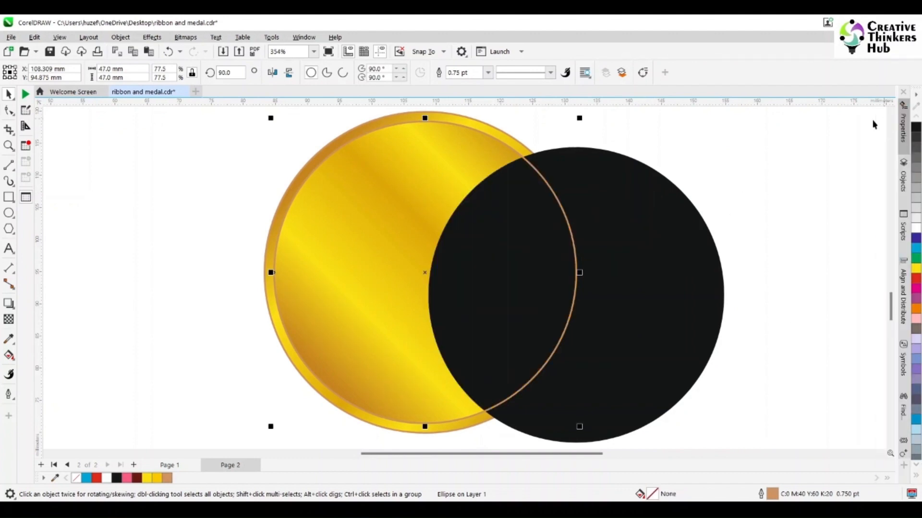
# Reduce the unfilled outline circle's size to 44 mm.
pyautogui.click(123, 69)
pyautogui.write('45')
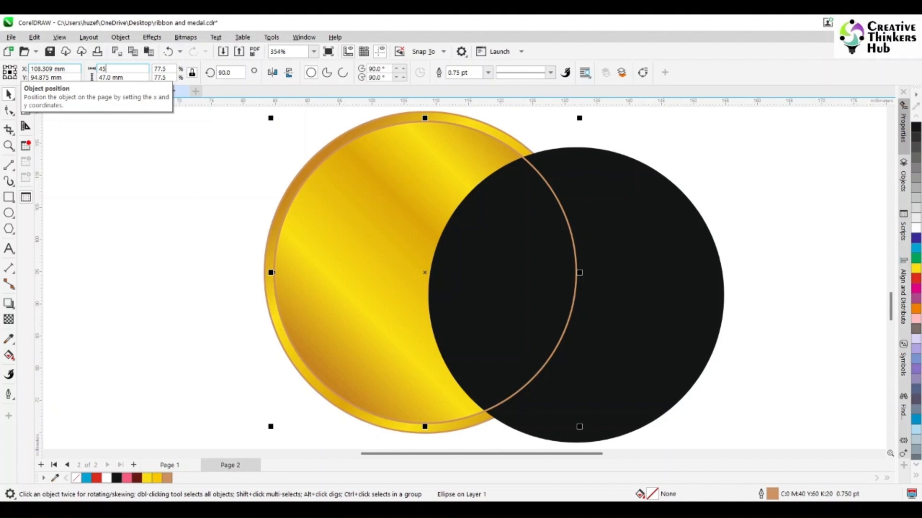
pyautogui.press('Return')
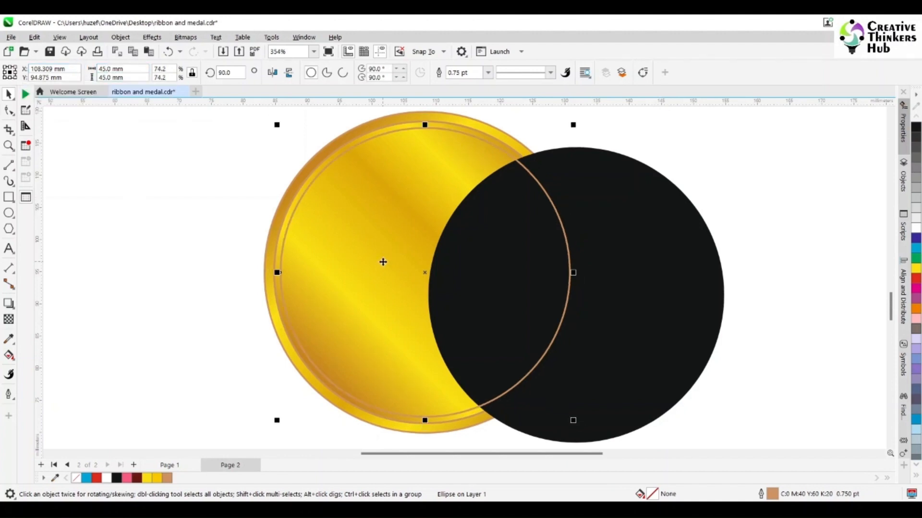
pyautogui.click(139, 68)
pyautogui.write('4')
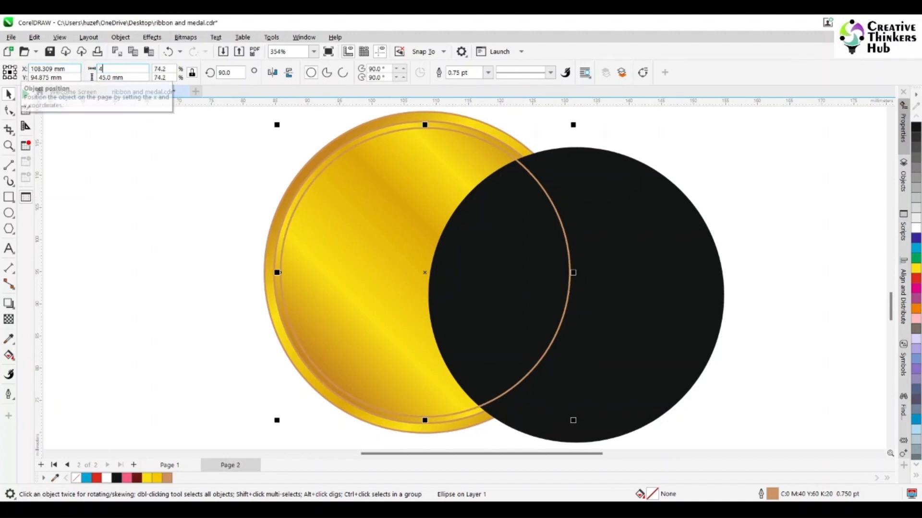
pyautogui.write('4')
pyautogui.press('Return')
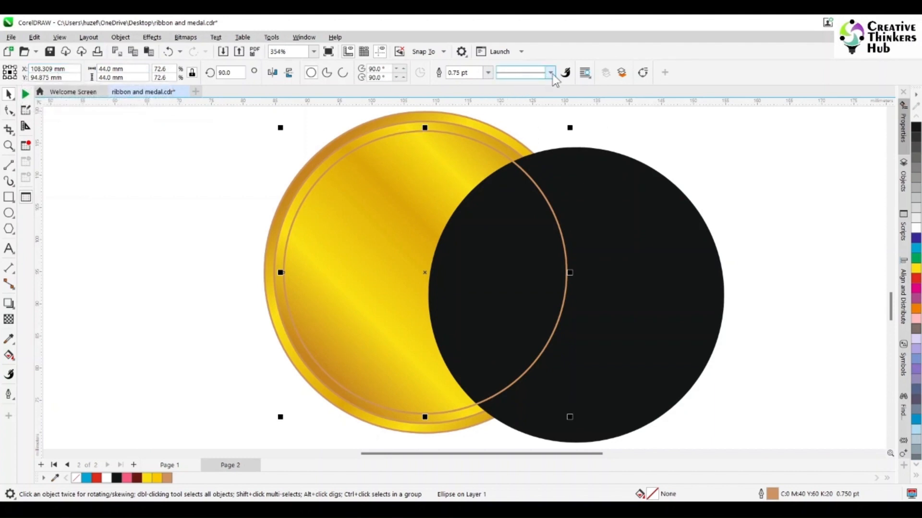
# Change the 44 mm circle's outline to a dashed line style.
pyautogui.click(550, 73)
pyautogui.moveTo(586, 105); pyautogui.dragTo(589, 136)
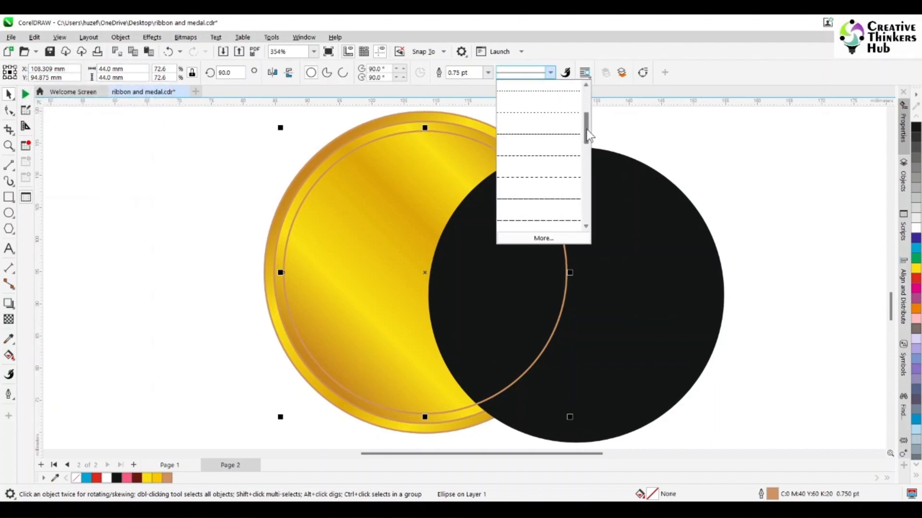
pyautogui.click(564, 174)
# Align the black circle horizontally and vertically to the centre of the 47 mm gold circle.
pyautogui.click(597, 206)
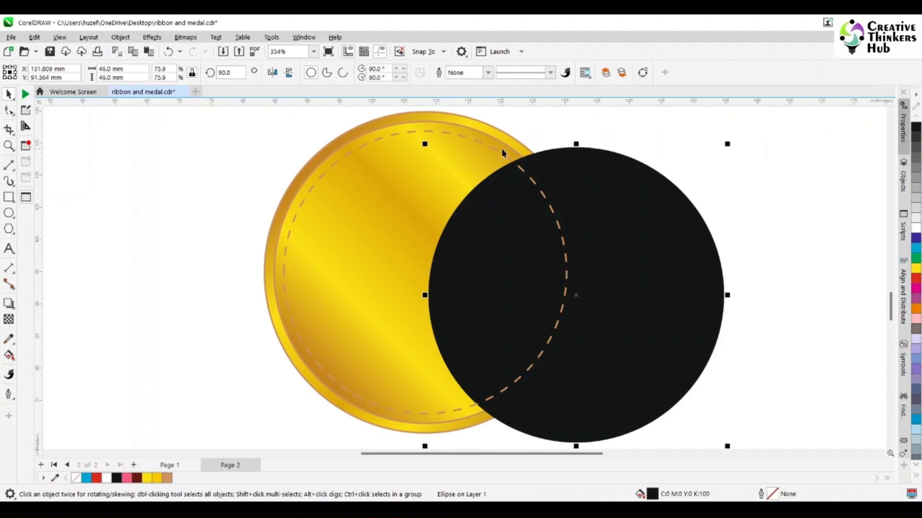
pyautogui.keyDown('shift'); pyautogui.click(501, 148); pyautogui.keyUp('shift')
pyautogui.press('c')
pyautogui.press('e')
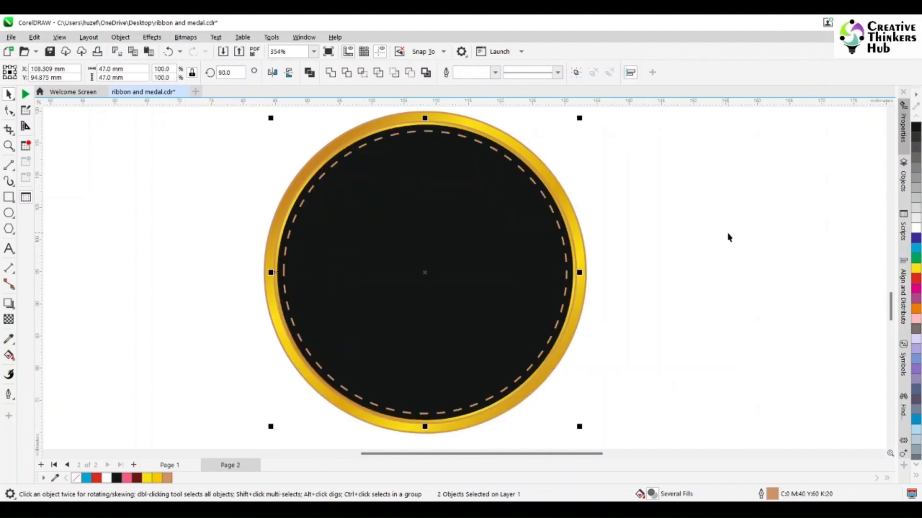
pyautogui.click(728, 238)
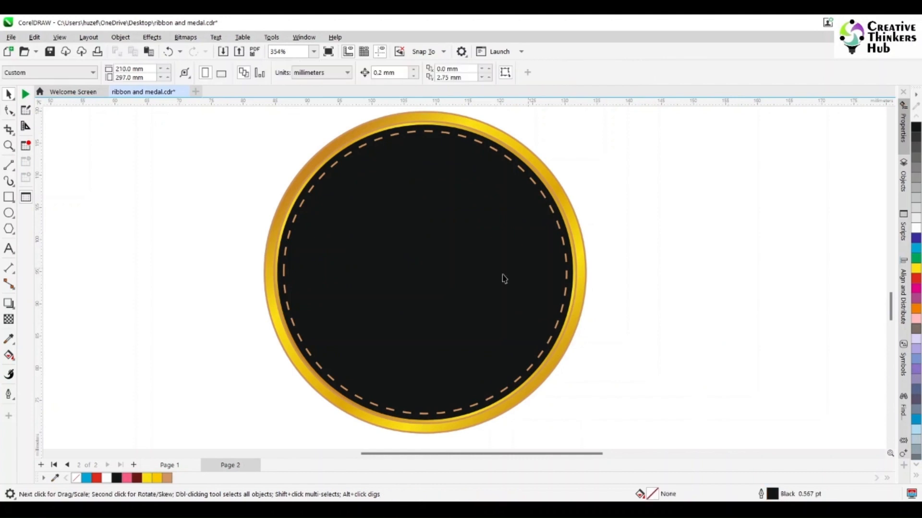
# Draw a square around the medal and scale it to 50 mm per side.
pyautogui.click(8, 216)
pyautogui.click(9, 197)
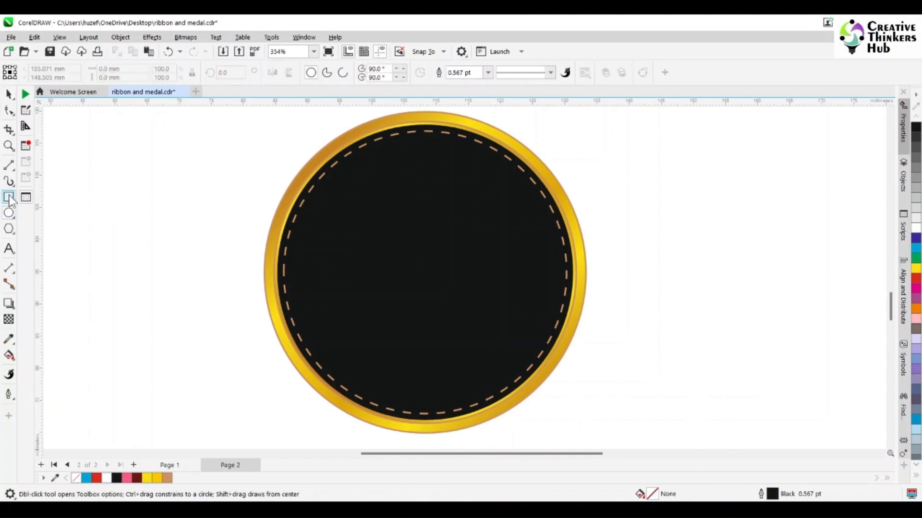
pyautogui.scroll(-1, 181, 133)
pyautogui.moveTo(348, 129); pyautogui.dragTo(594, 396)
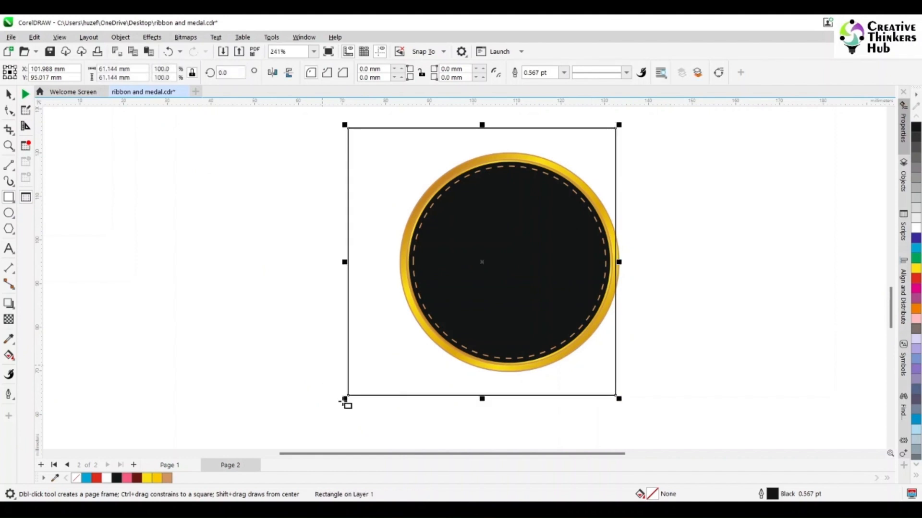
pyautogui.moveTo(344, 397); pyautogui.dragTo(366, 380)
pyautogui.moveTo(363, 125); pyautogui.dragTo(389, 150)
# Convert the 50 mm square to curves.
pyautogui.press('F10')
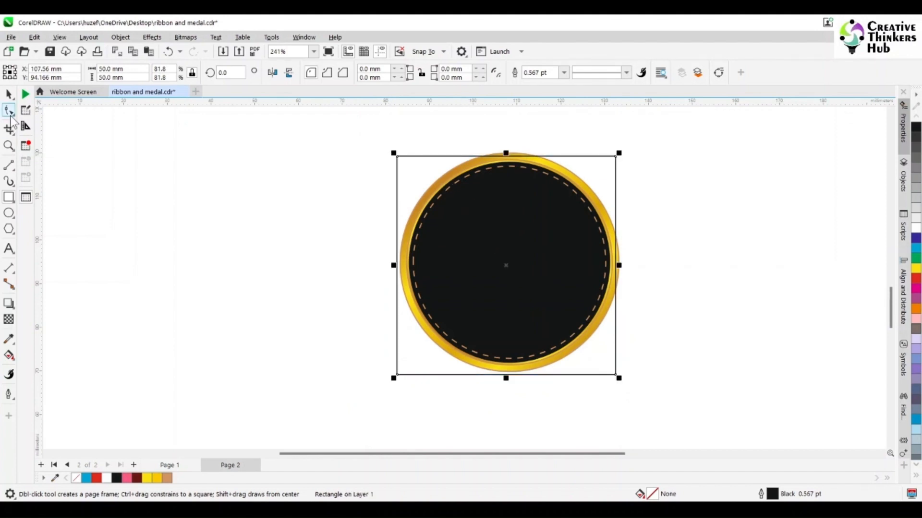
pyautogui.hotkey('ctrl', 'q')
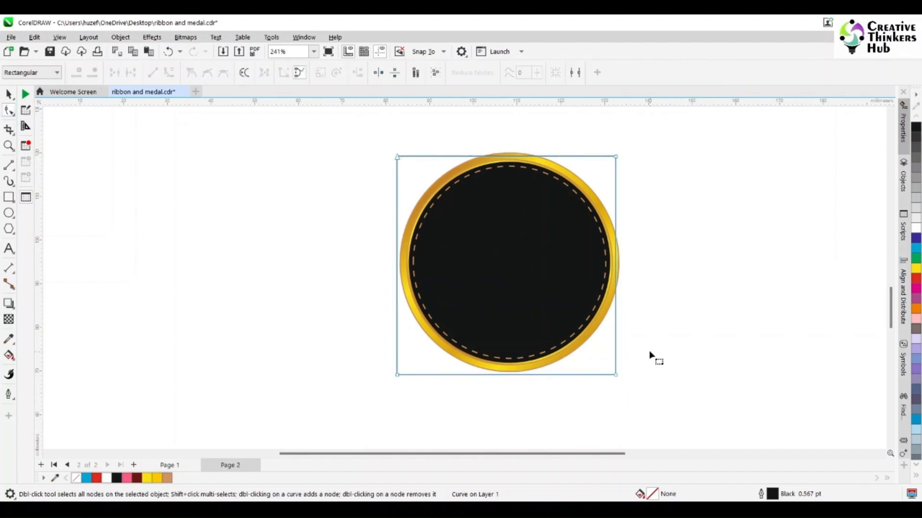
pyautogui.click(9, 95)
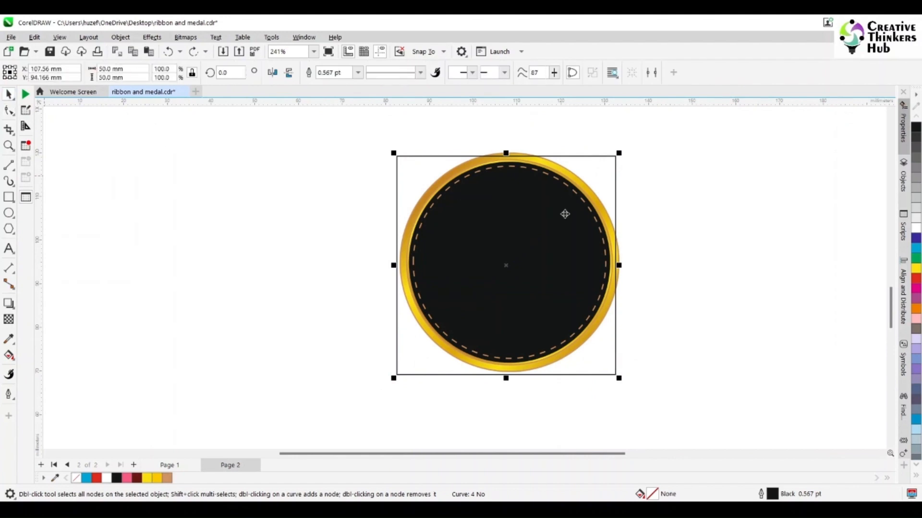
# Align the square horizontally and vertically to the centre of the medal's dashed circle.
pyautogui.moveTo(594, 170); pyautogui.dragTo(520, 201)
pyautogui.keyDown('shift'); pyautogui.click(582, 234); pyautogui.keyUp('shift')
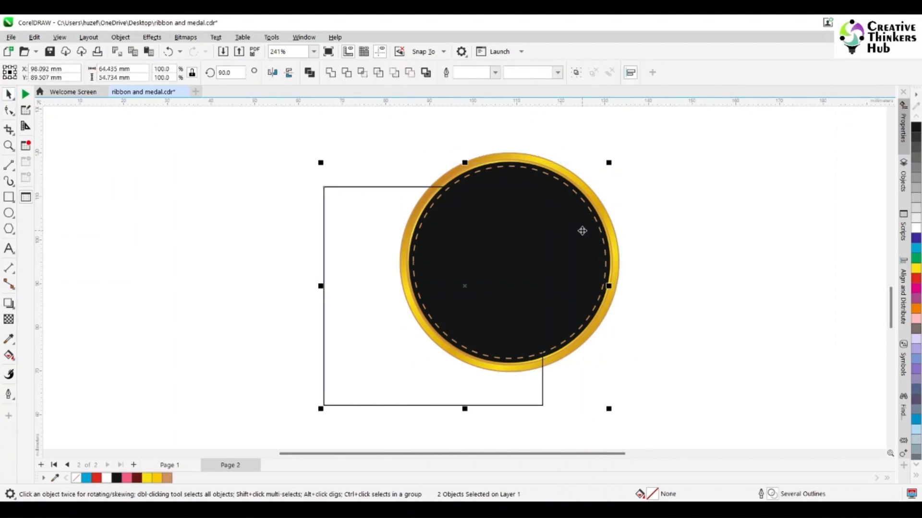
pyautogui.press('e')
pyautogui.press('c')
pyautogui.click(642, 227)
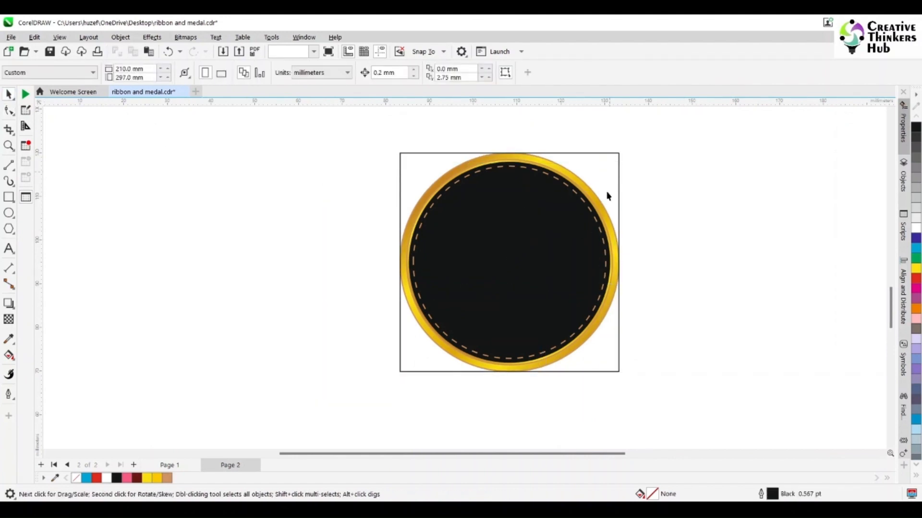
# Delete the lower-right corner node of the 50 mm square around the medal, leaving a triangle.
pyautogui.click(607, 193)
pyautogui.click(10, 110)
pyautogui.moveTo(667, 344); pyautogui.dragTo(590, 401)
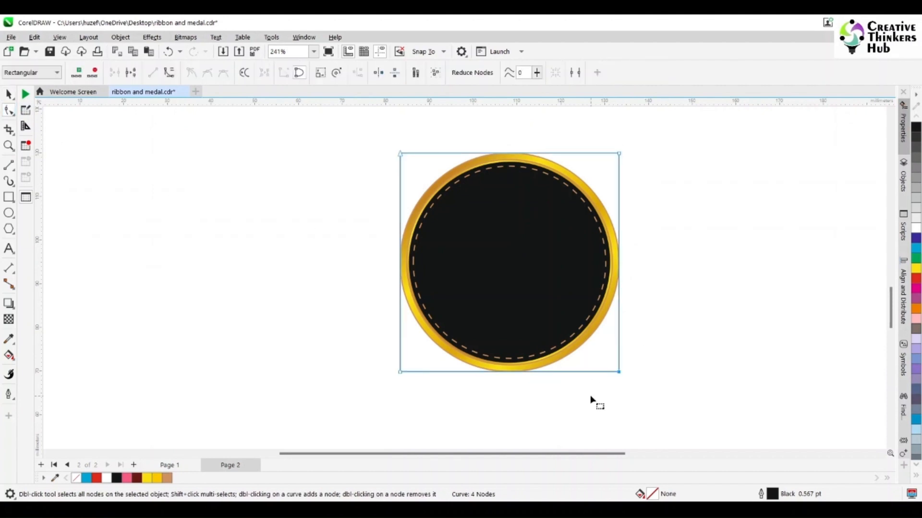
pyautogui.press('Delete')
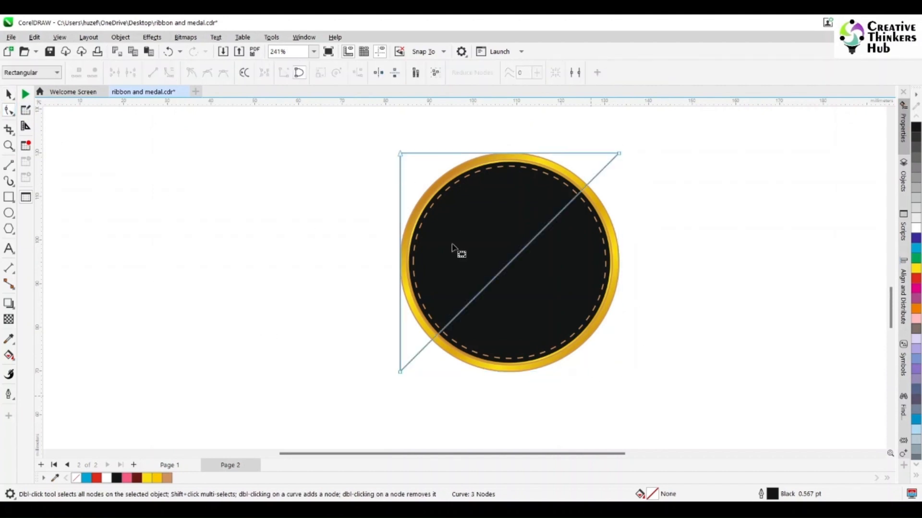
pyautogui.click(9, 94)
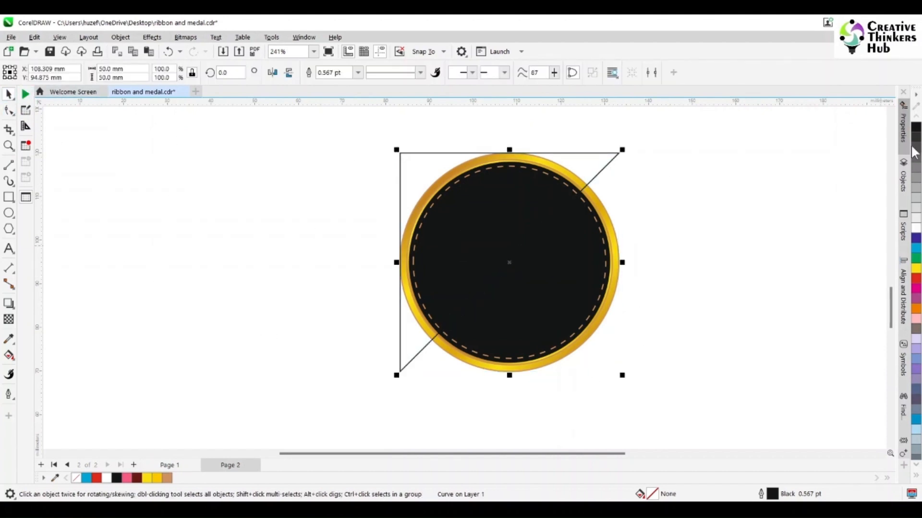
# Fill the triangle with black and apply a fountain transparency fading from its upper-left corner towards the medal's centre.
pyautogui.click(916, 129)
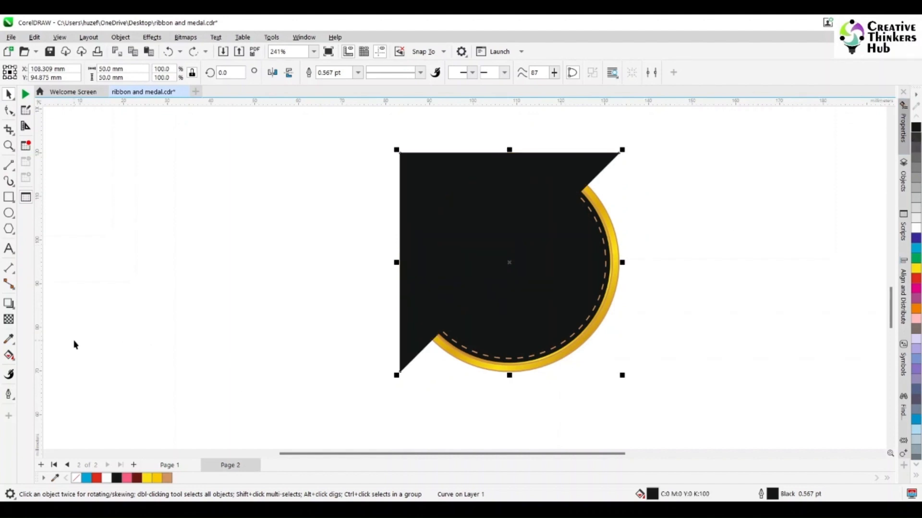
pyautogui.click(9, 319)
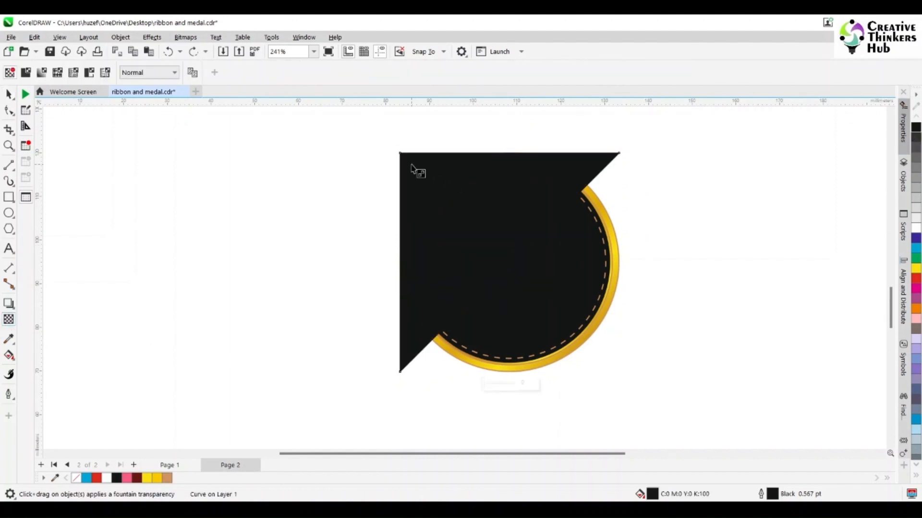
pyautogui.moveTo(410, 163); pyautogui.dragTo(499, 239)
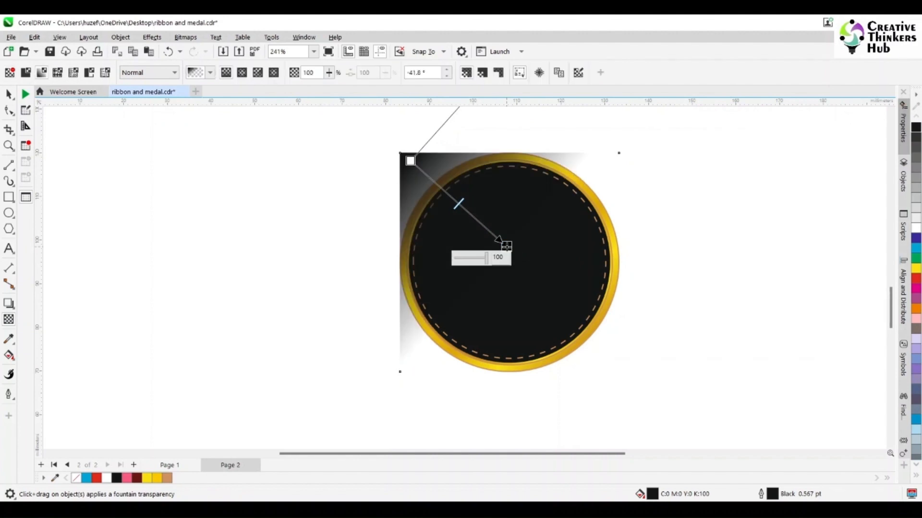
# Set the triangle's fill to 60% Black and extend its fountain transparency to just past the medal's centre.
pyautogui.click(9, 94)
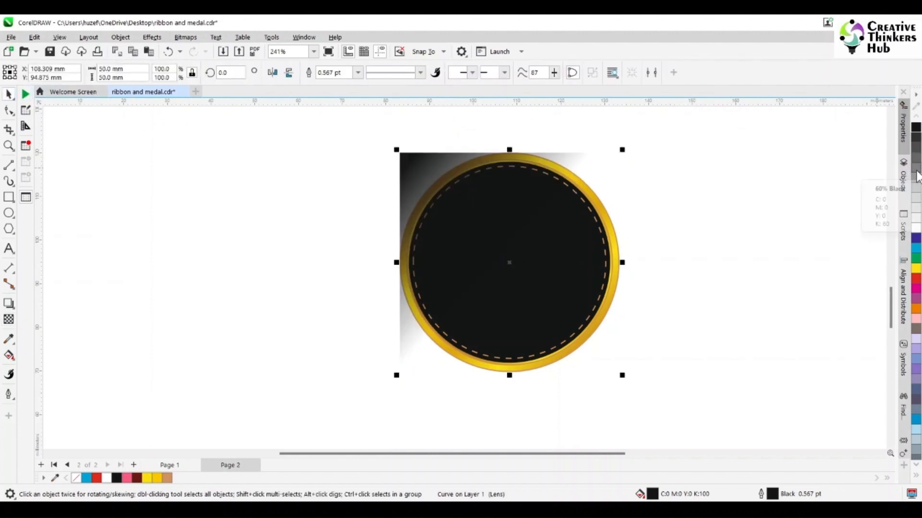
pyautogui.click(917, 173)
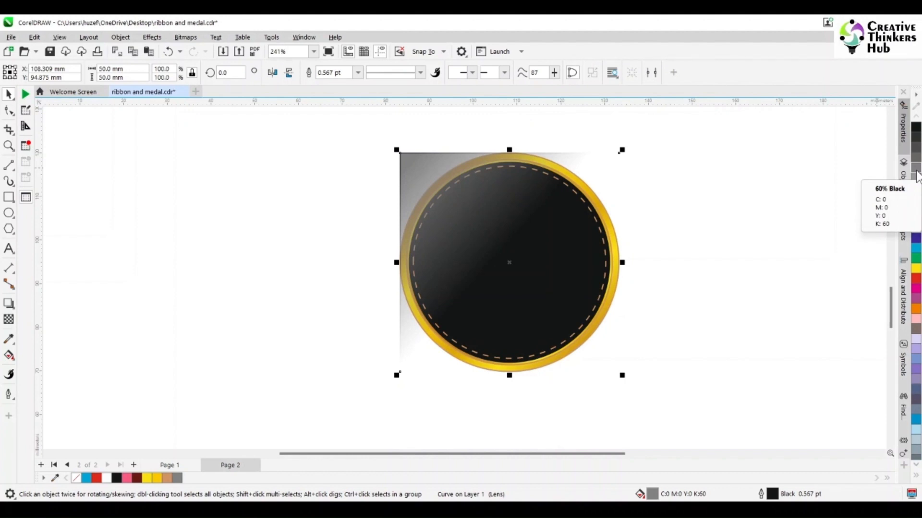
pyautogui.click(8, 319)
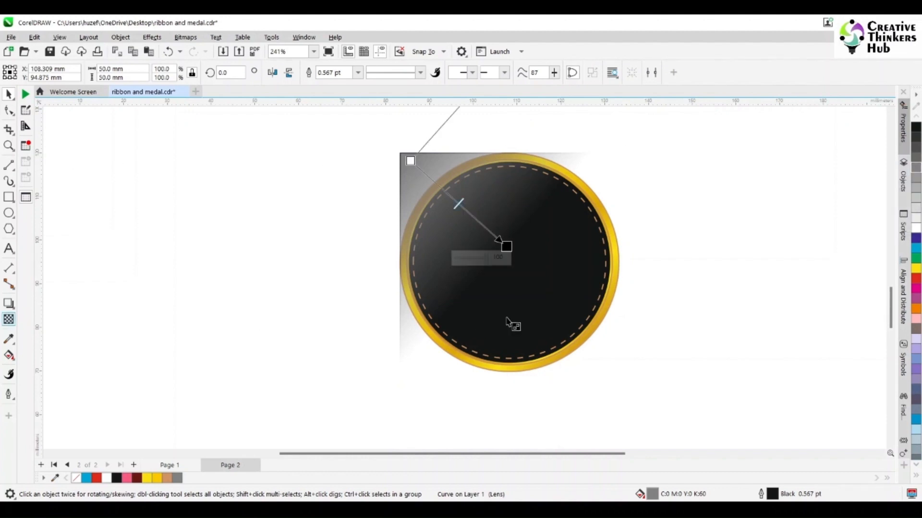
pyautogui.moveTo(506, 247); pyautogui.dragTo(536, 280)
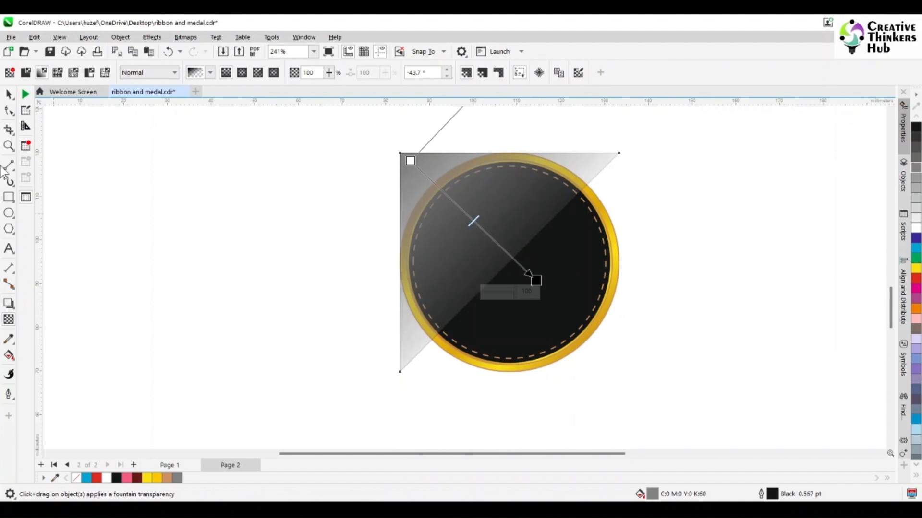
pyautogui.click(9, 94)
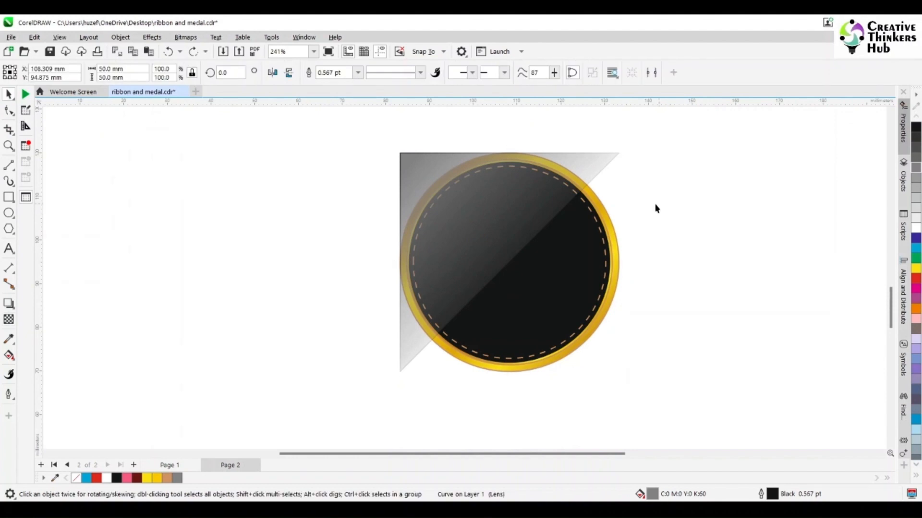
# Remove the outline from the semi-transparent triangle.
pyautogui.click(656, 208)
pyautogui.scroll(6, 607, 199)
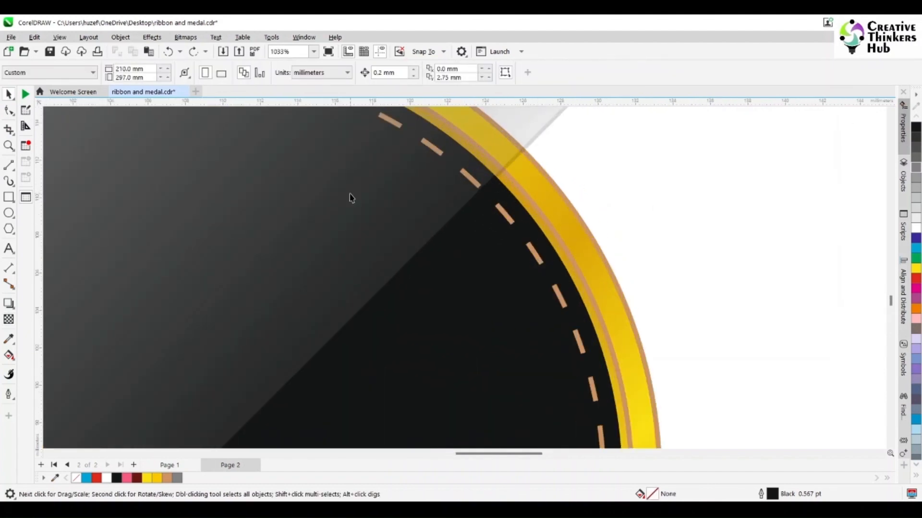
pyautogui.click(346, 240)
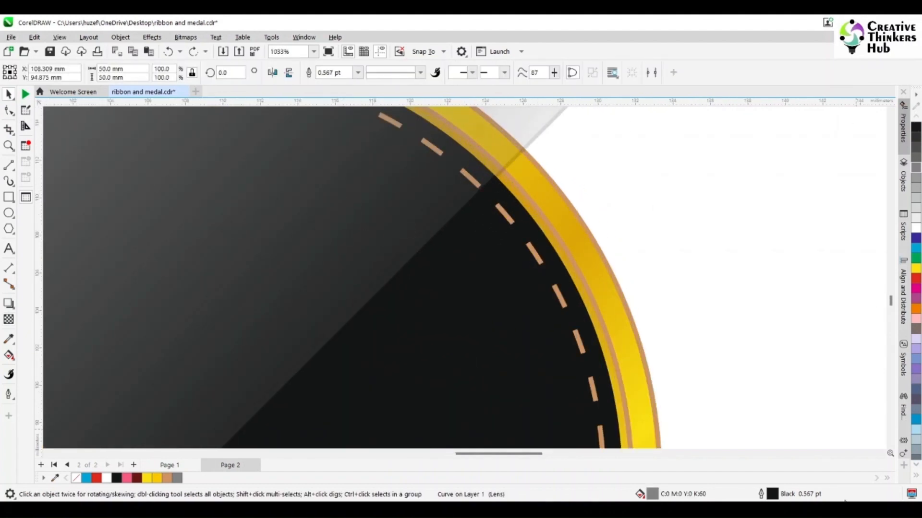
pyautogui.click(915, 475)
pyautogui.rightClick(885, 116)
# PowerClip the semi-transparent triangle inside the medal's black circle.
pyautogui.click(123, 37)
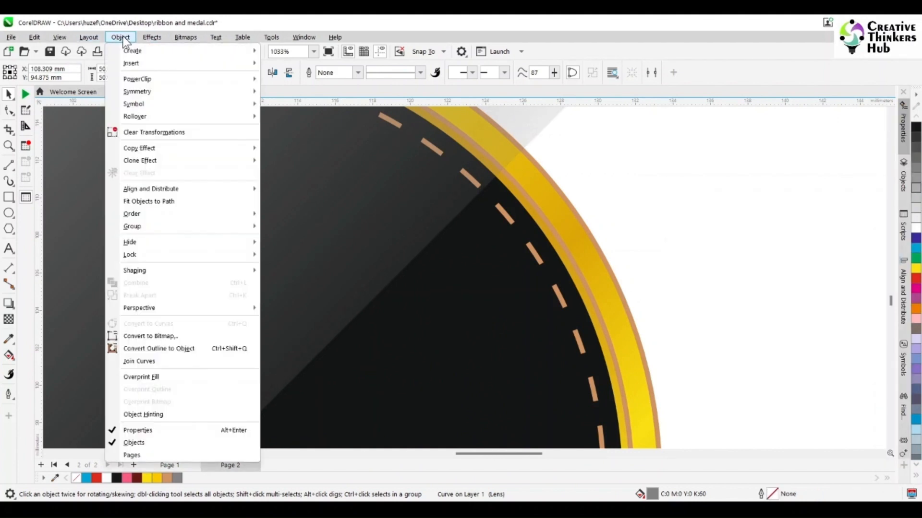
pyautogui.moveTo(144, 80)
pyautogui.click(307, 81)
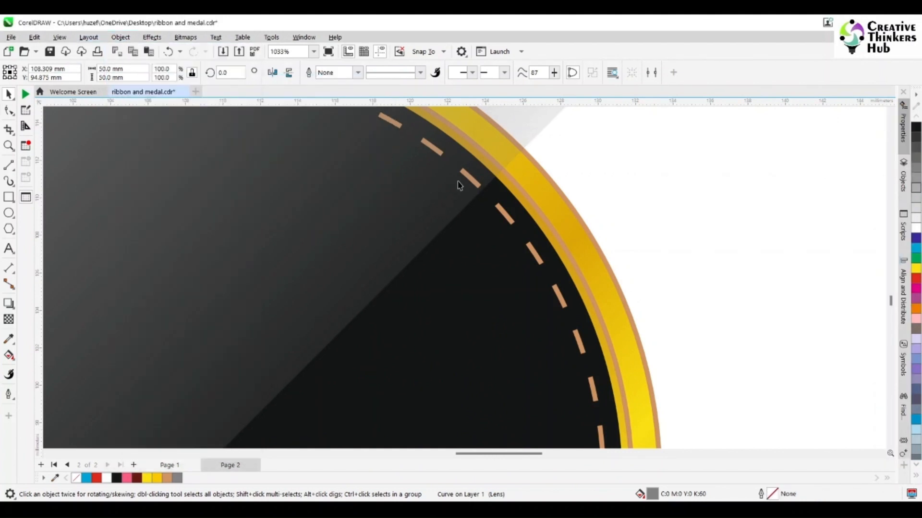
pyautogui.click(491, 191)
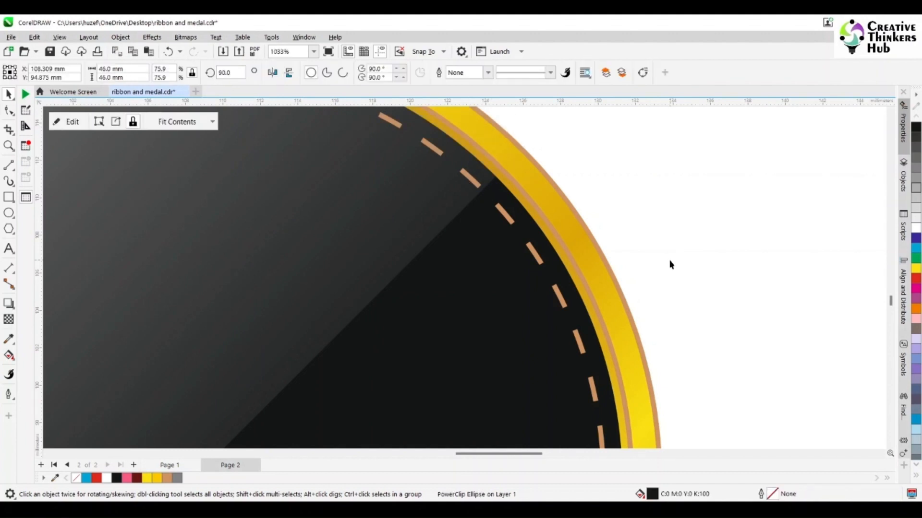
# Examine the medal's glossy centre and compare it with the finished reference medal on the page.
pyautogui.scroll(-5, 671, 264)
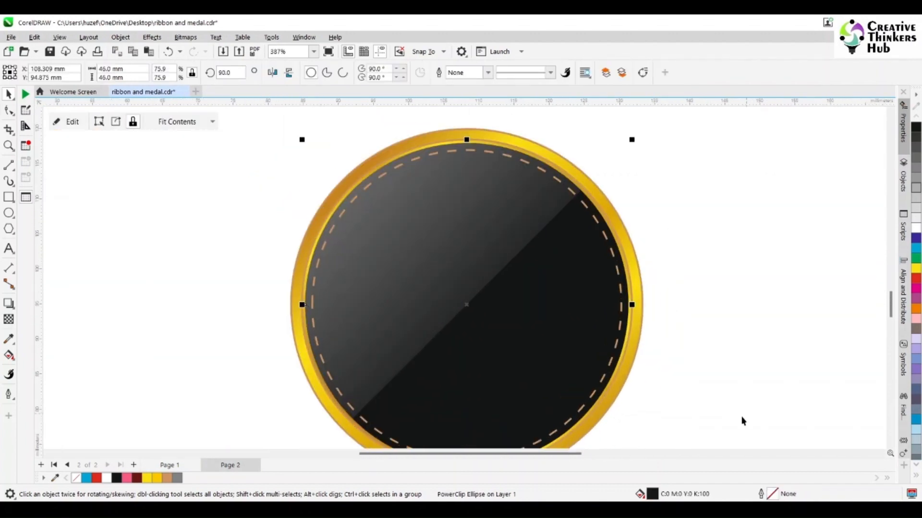
pyautogui.scroll(-3, 709, 420)
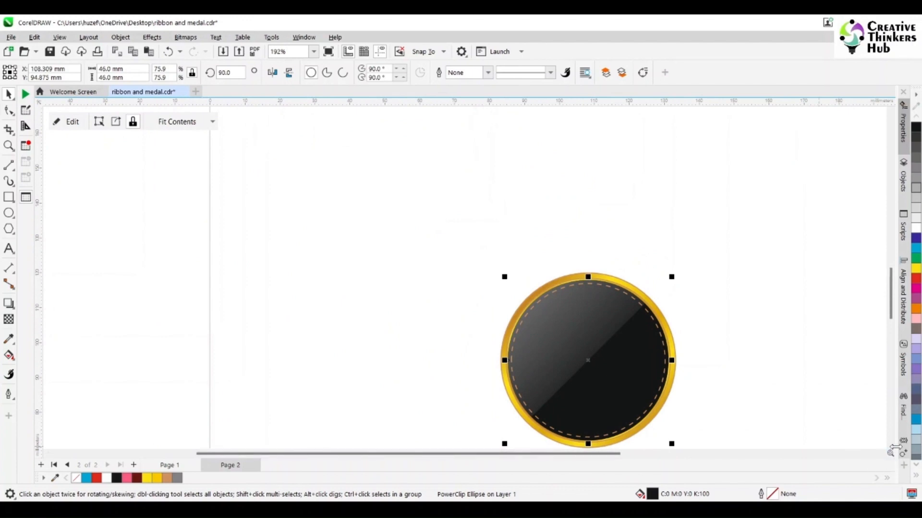
pyautogui.scroll(-2, 888, 451)
pyautogui.scroll(-3, 755, 354)
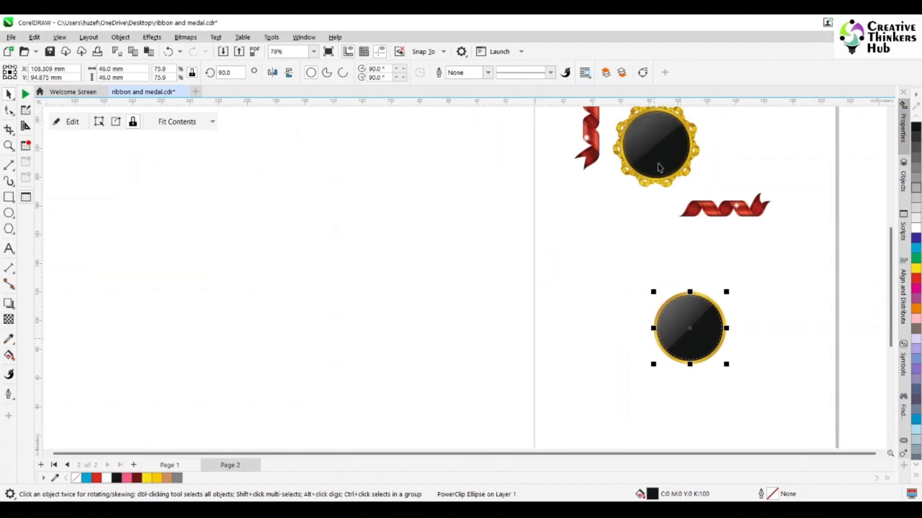
pyautogui.scroll(5, 770, 360)
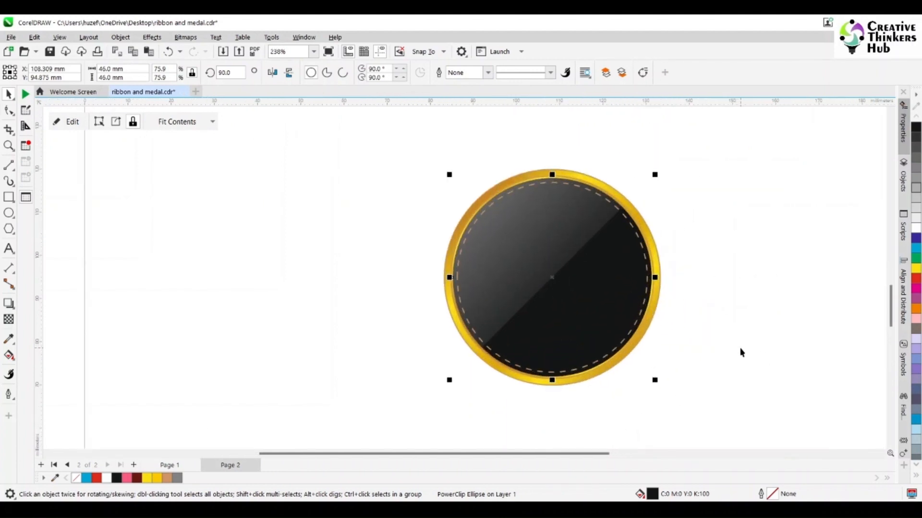
pyautogui.scroll(1, 741, 353)
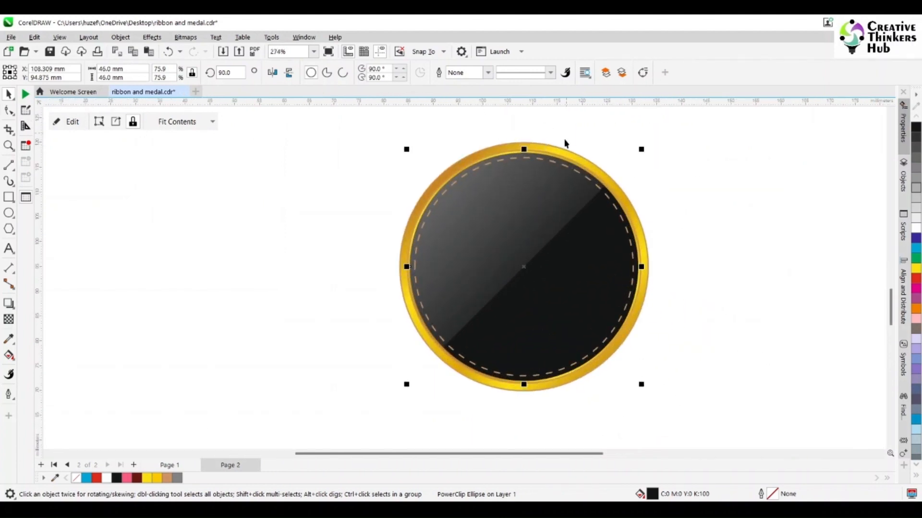
pyautogui.click(741, 278)
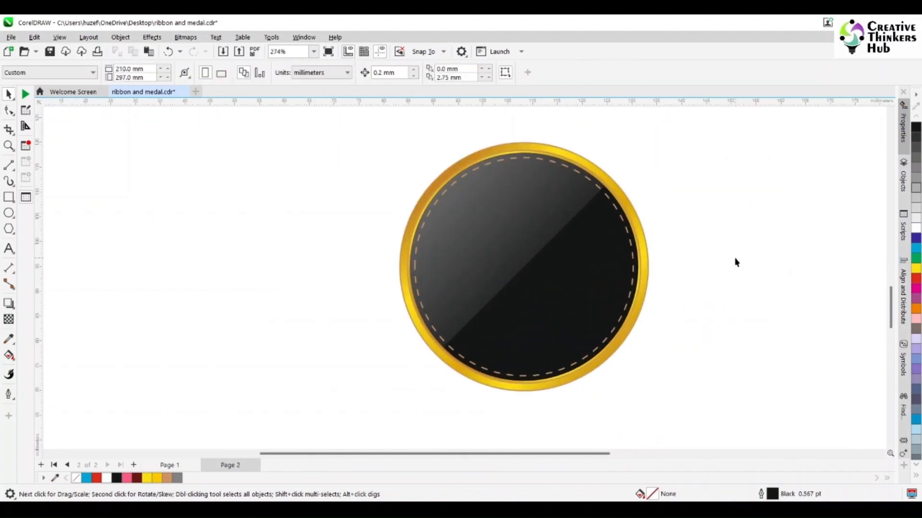
# Draw a circle on the empty area beside the medal and set its diameter to 50 mm.
pyautogui.scroll(-3, 736, 262)
pyautogui.moveTo(598, 453); pyautogui.dragTo(658, 454)
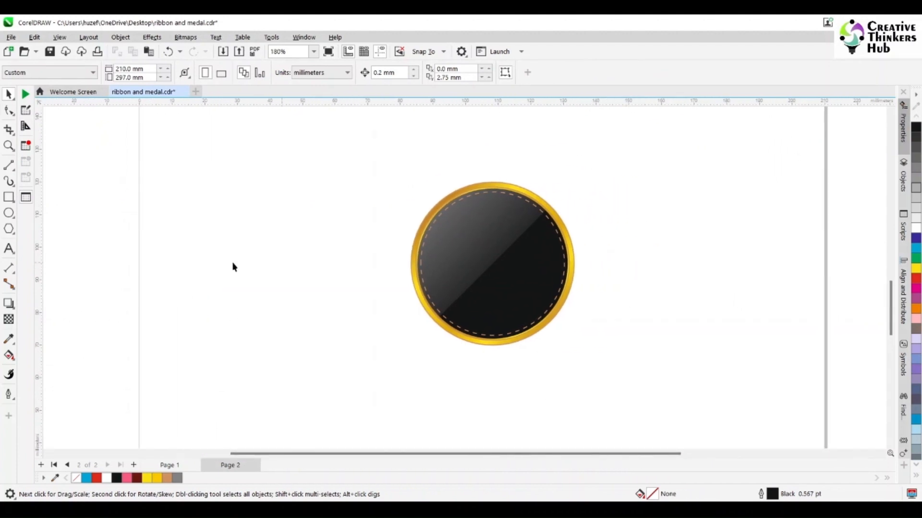
pyautogui.click(8, 213)
pyautogui.moveTo(640, 209); pyautogui.dragTo(778, 311)
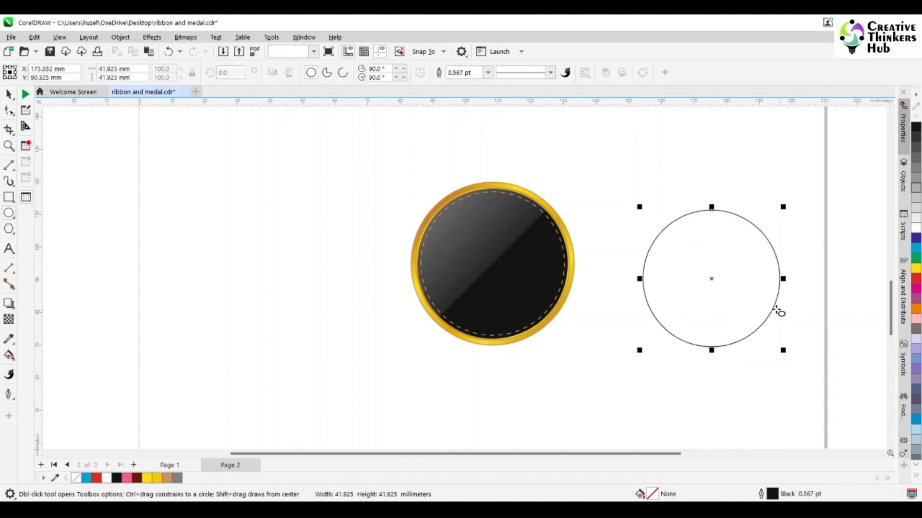
pyautogui.moveTo(134, 69); pyautogui.dragTo(67, 71)
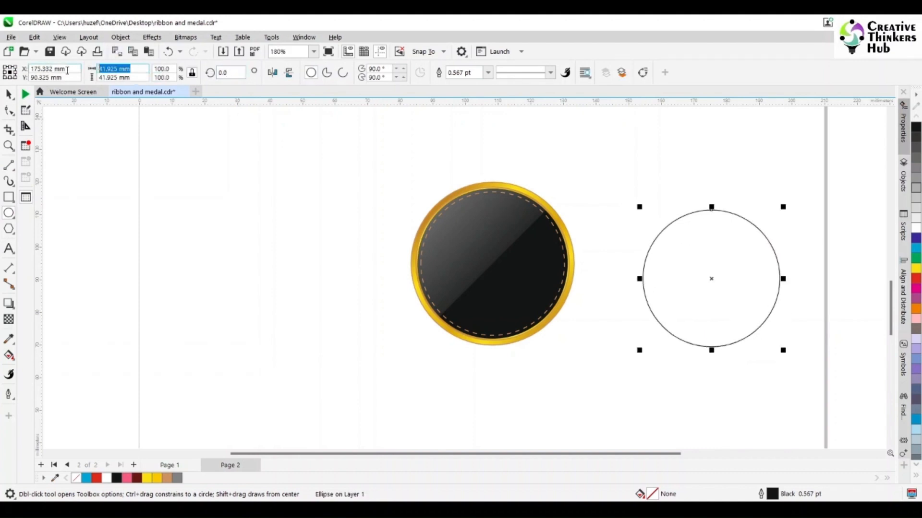
pyautogui.write('50')
pyautogui.press('Return')
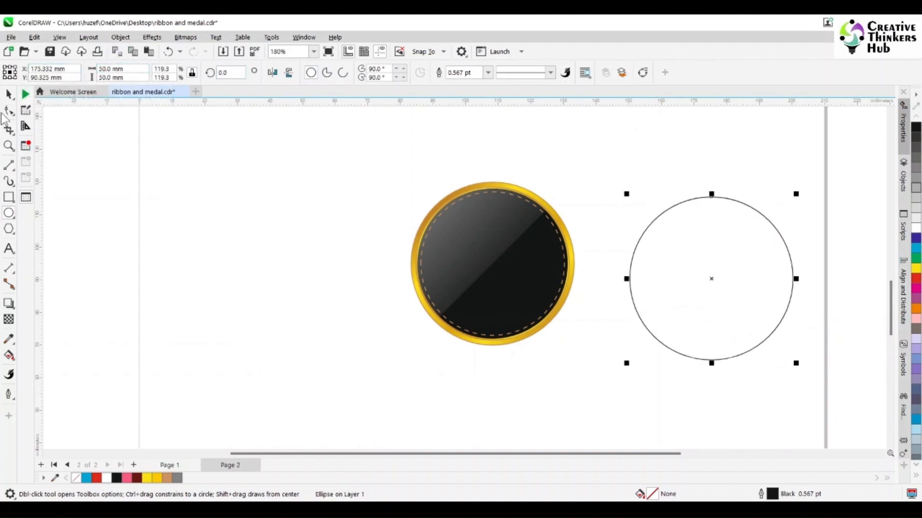
# Select all of the medal's parts and move them to the opposite side of the page, away from the new circle.
pyautogui.click(9, 94)
pyautogui.click(608, 361)
pyautogui.click(539, 301)
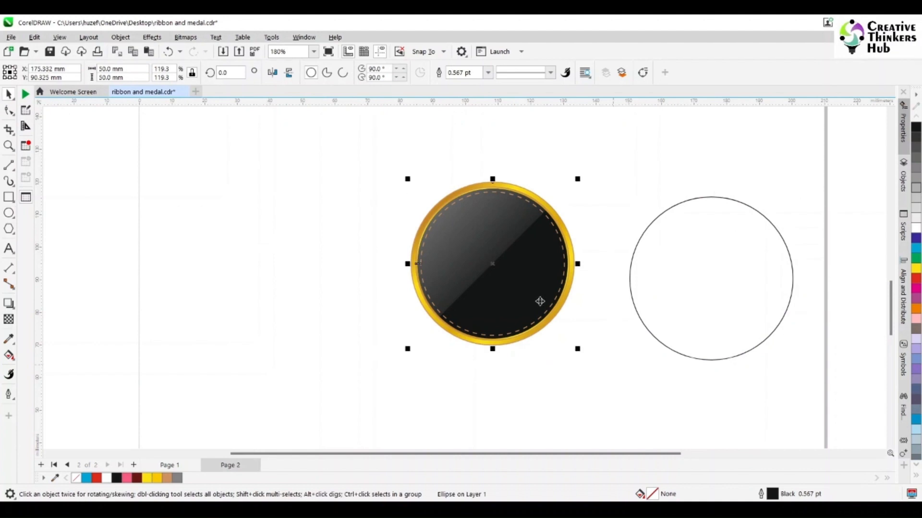
pyautogui.moveTo(540, 301); pyautogui.dragTo(288, 291)
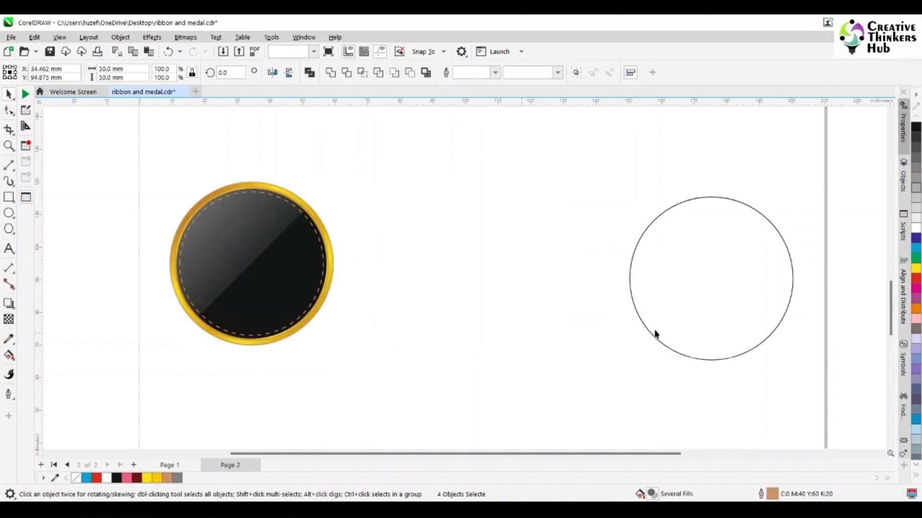
# Draw a horizontal line about 84 mm long across the 50 mm circle and align it to the circle's centre.
pyautogui.click(655, 334)
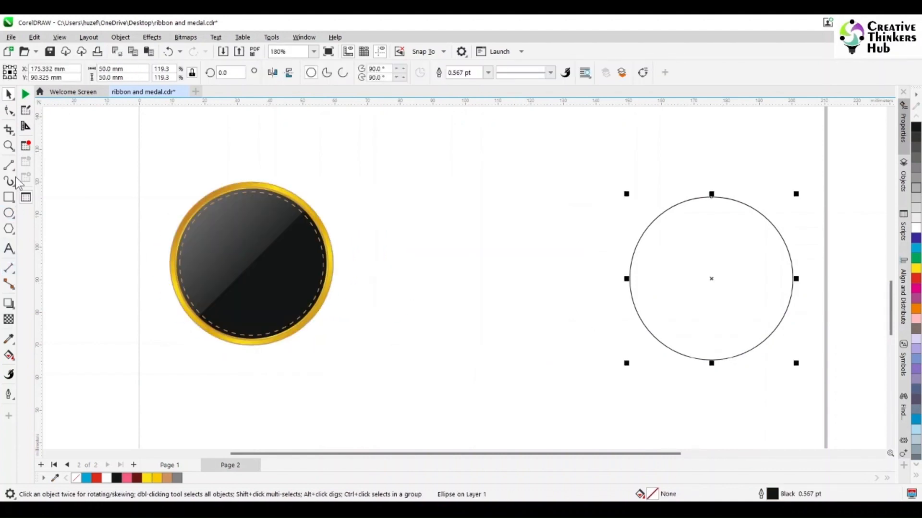
pyautogui.click(9, 164)
pyautogui.moveTo(573, 264); pyautogui.dragTo(850, 272)
pyautogui.press('space')
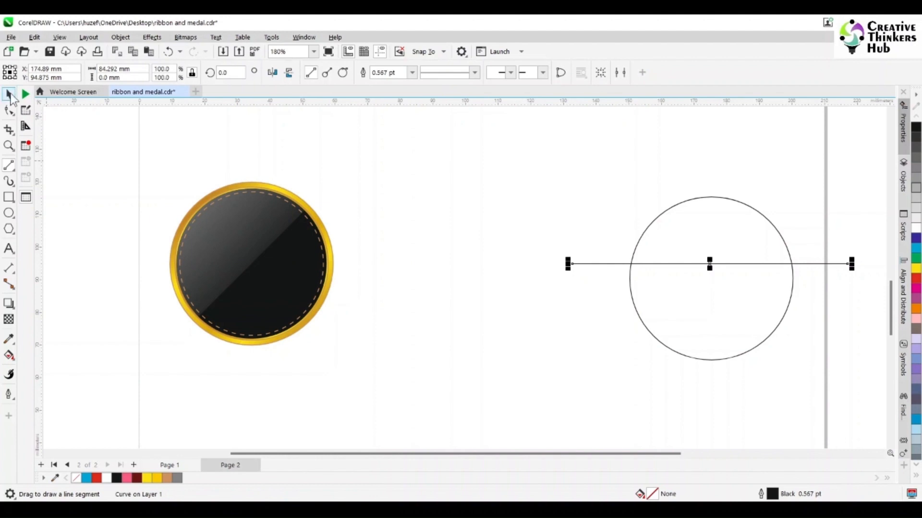
pyautogui.keyDown('shift'); pyautogui.click(744, 353); pyautogui.keyUp('shift')
pyautogui.press('e')
pyautogui.click(558, 342)
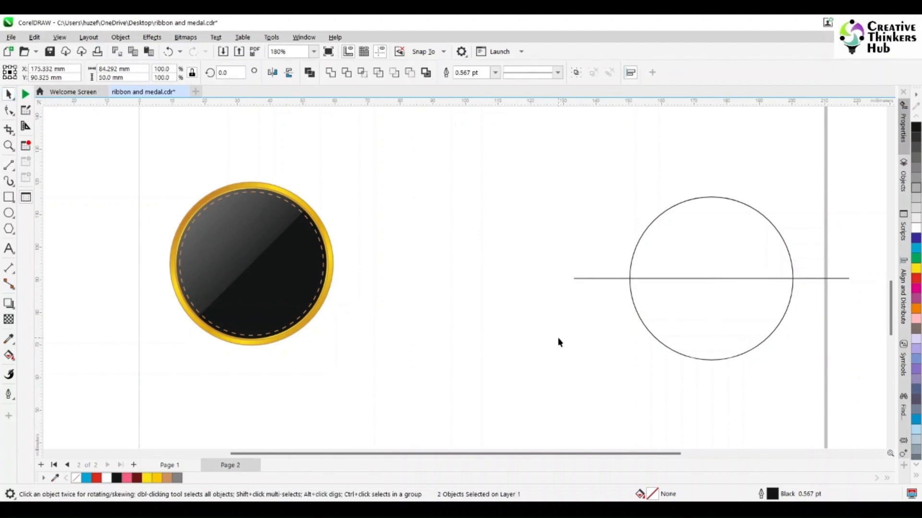
# Rotate a copy of the line by 30° about the circle's centre and repeat it to make six evenly spaced lines.
pyautogui.click(839, 278)
pyautogui.click(839, 278)
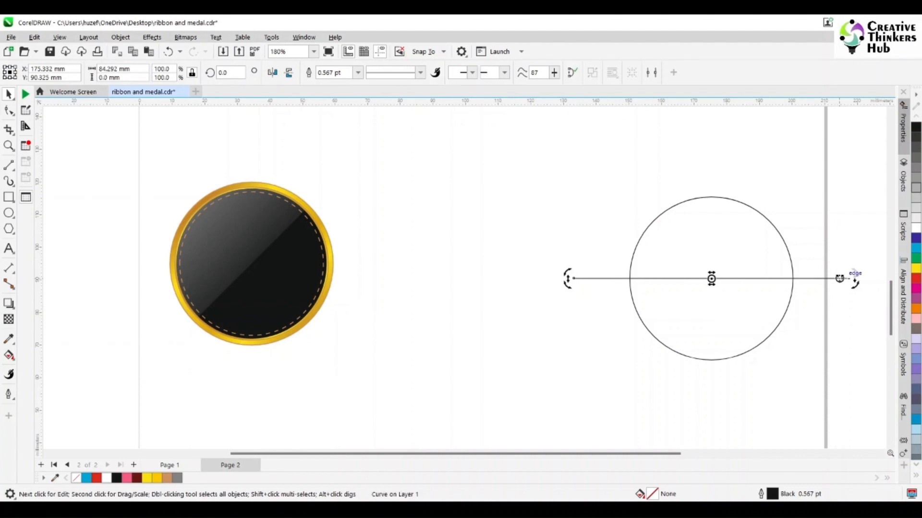
pyautogui.moveTo(856, 283); pyautogui.dragTo(839, 231)
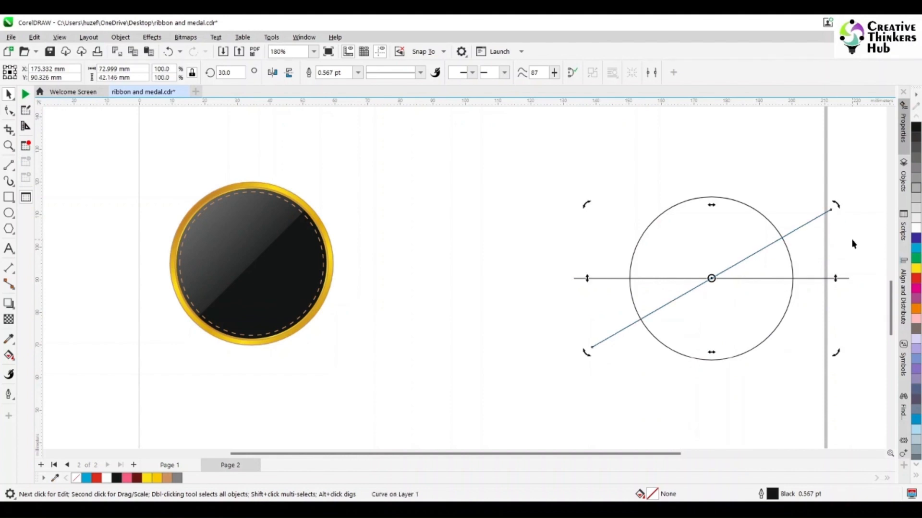
pyautogui.hotkey('ctrl', 'r')
pyautogui.hotkey('ctrl', 'r')
pyautogui.hotkey('ctrl', 'r')
pyautogui.hotkey('ctrl', 'r')
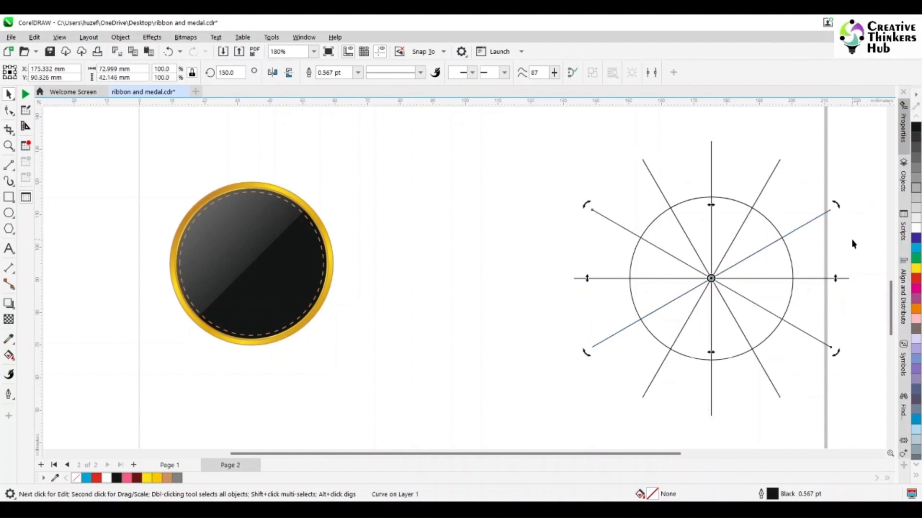
pyautogui.click(440, 275)
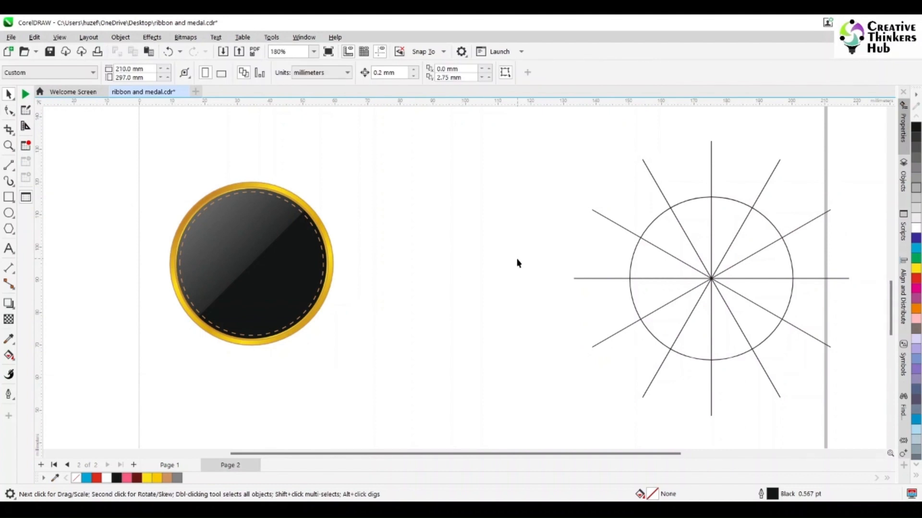
# Group the six crossing lines and rotate the group by about 15° around the circle's centre.
pyautogui.moveTo(508, 129); pyautogui.dragTo(808, 426)
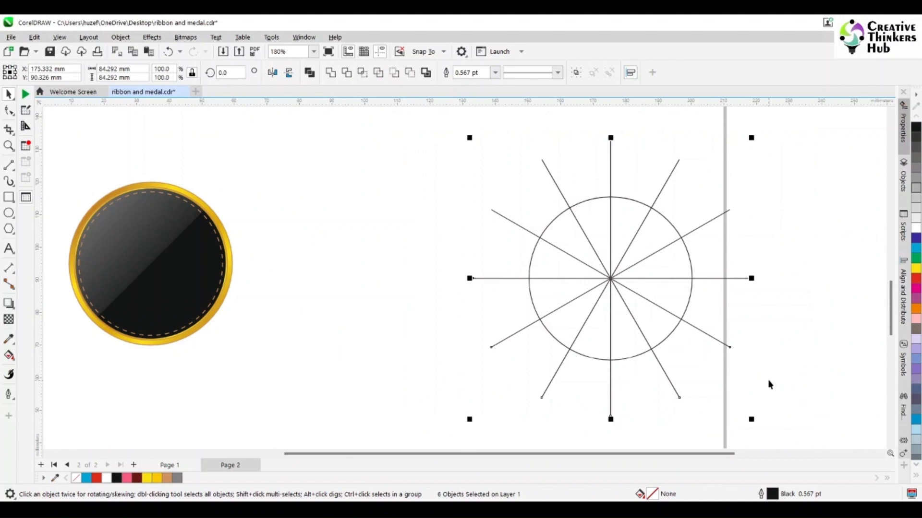
pyautogui.hotkey('ctrl', 'x')
pyautogui.hotkey('ctrl', 'v')
pyautogui.hotkey('ctrl', 'g')
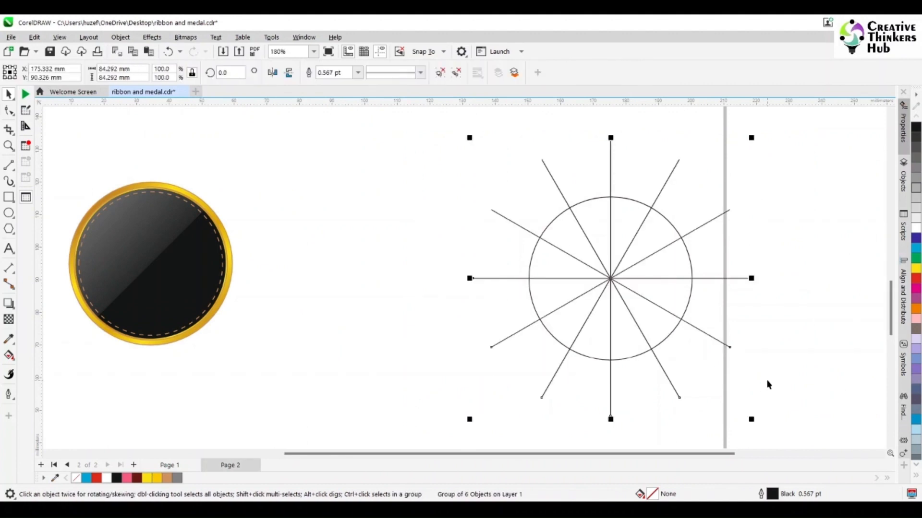
pyautogui.click(721, 342)
pyautogui.moveTo(752, 420); pyautogui.dragTo(772, 385)
pyautogui.click(777, 383)
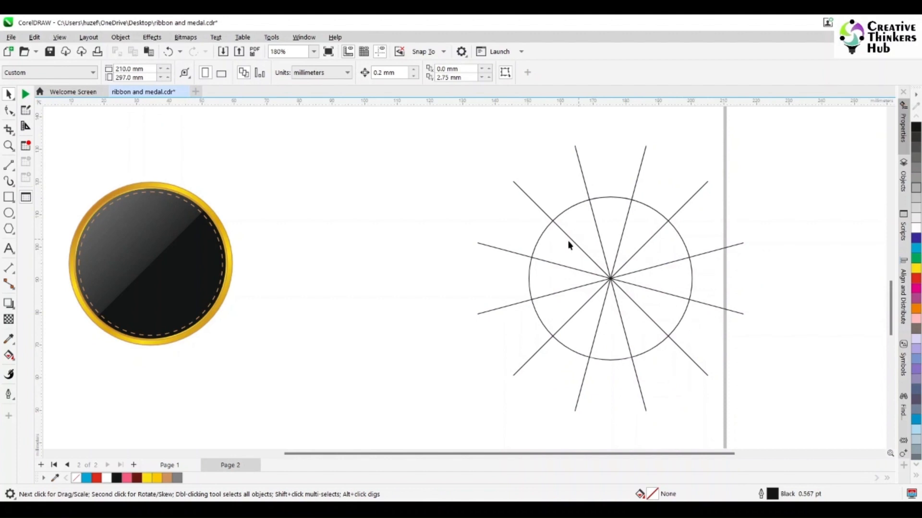
# Draw a small rectangle between the medal and the circle, then set its size to 6.5 mm wide by 1.75 mm high.
pyautogui.click(9, 197)
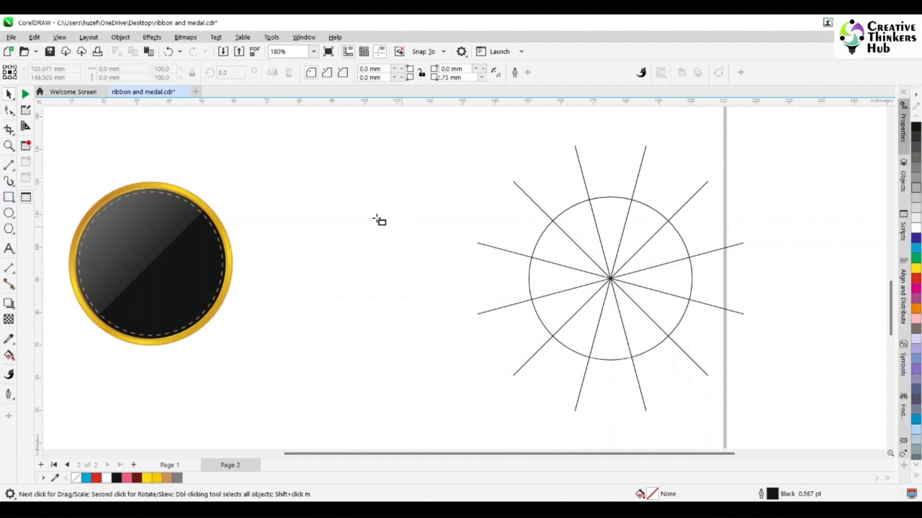
pyautogui.moveTo(356, 213); pyautogui.dragTo(380, 226)
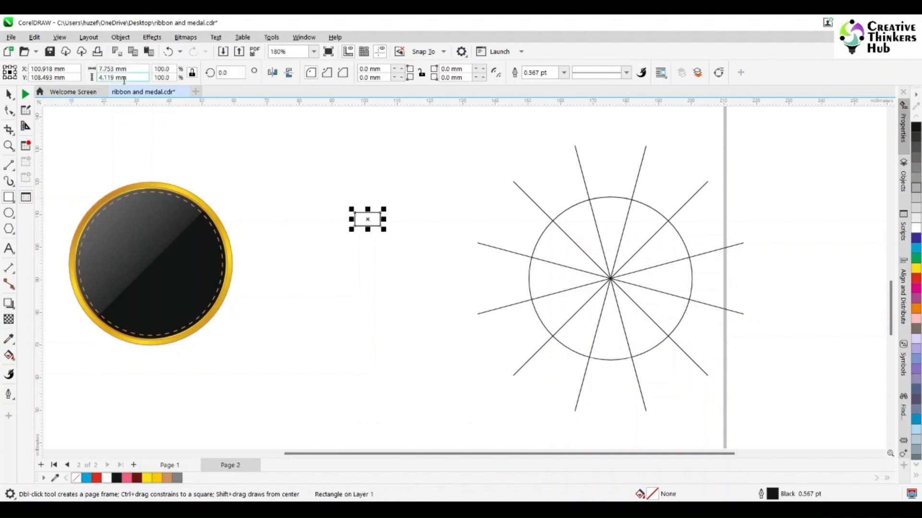
pyautogui.moveTo(141, 72); pyautogui.dragTo(81, 67)
pyautogui.click(191, 75)
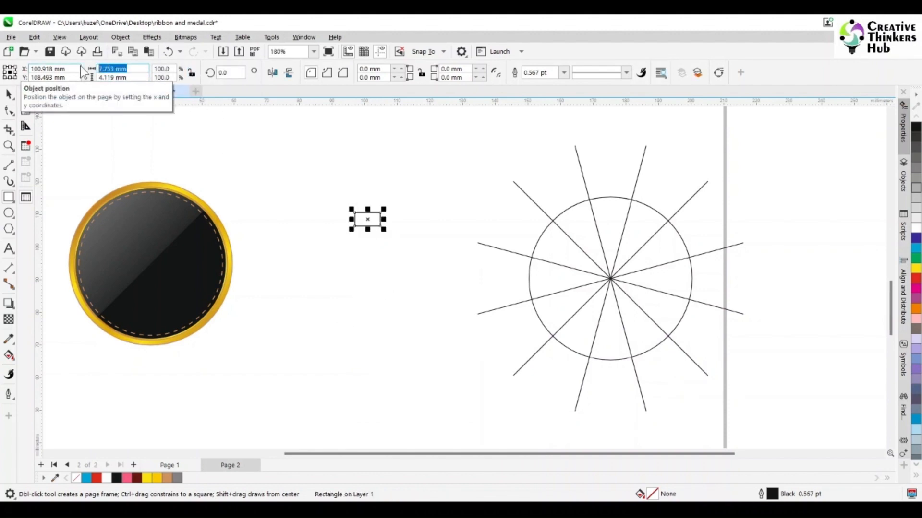
pyautogui.write('6.5')
pyautogui.press('Tab')
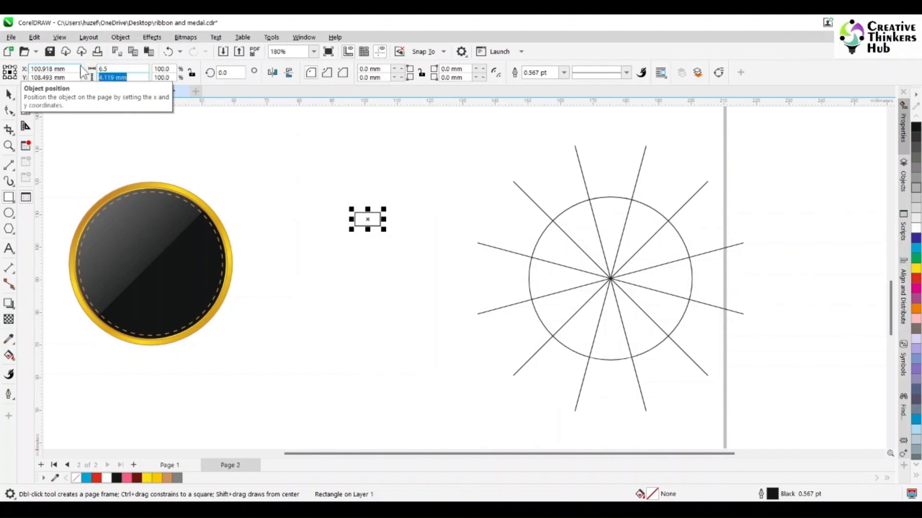
pyautogui.write('1.75')
pyautogui.press('Return')
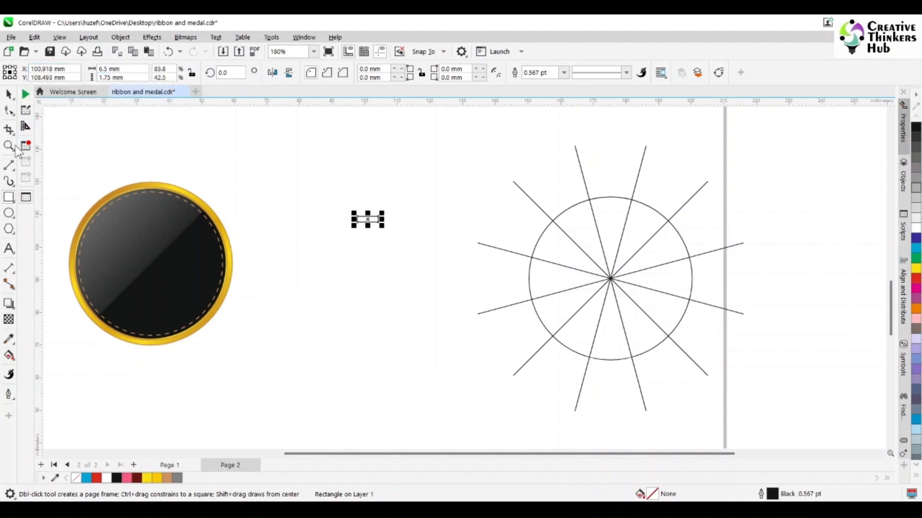
# Convert the 6.5 × 1.75 mm rectangle to curves.
pyautogui.press('z')
pyautogui.moveTo(329, 199); pyautogui.dragTo(448, 287)
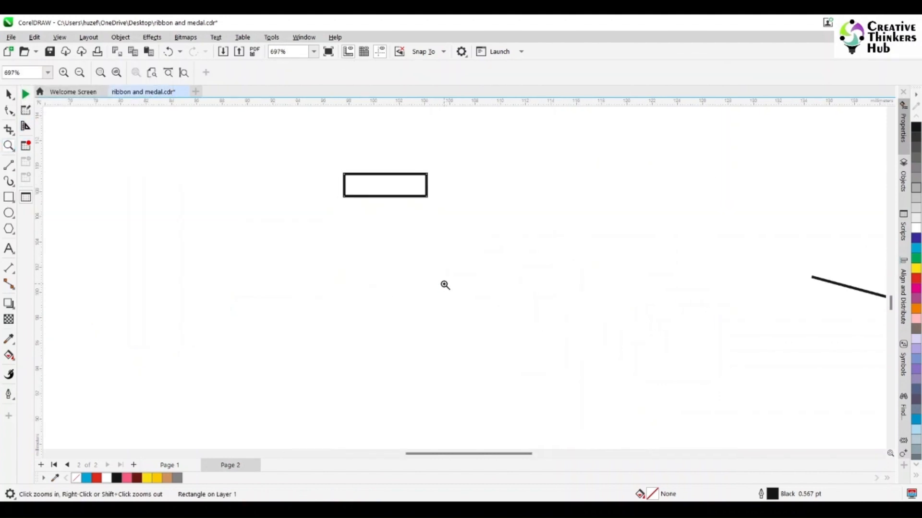
pyautogui.press('space')
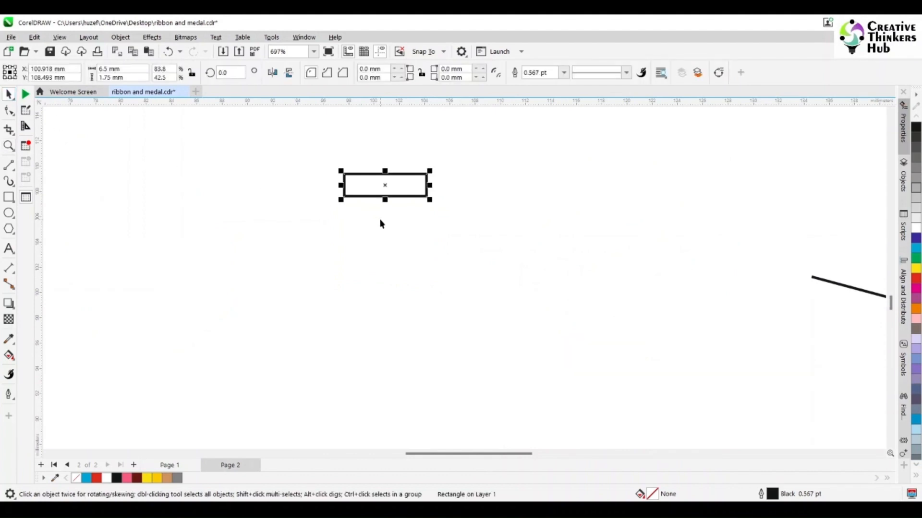
pyautogui.hotkey('ctrl', 'q')
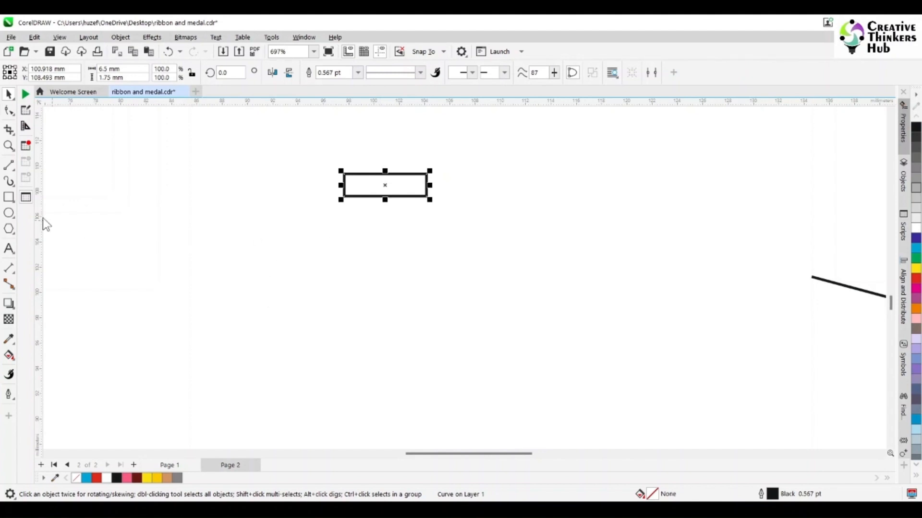
# Place vertical and horizontal guidelines along all four edges of the small rectangle, with snapping to guidelines and objects active.
pyautogui.moveTo(137, 199); pyautogui.dragTo(343, 202)
pyautogui.click(440, 52)
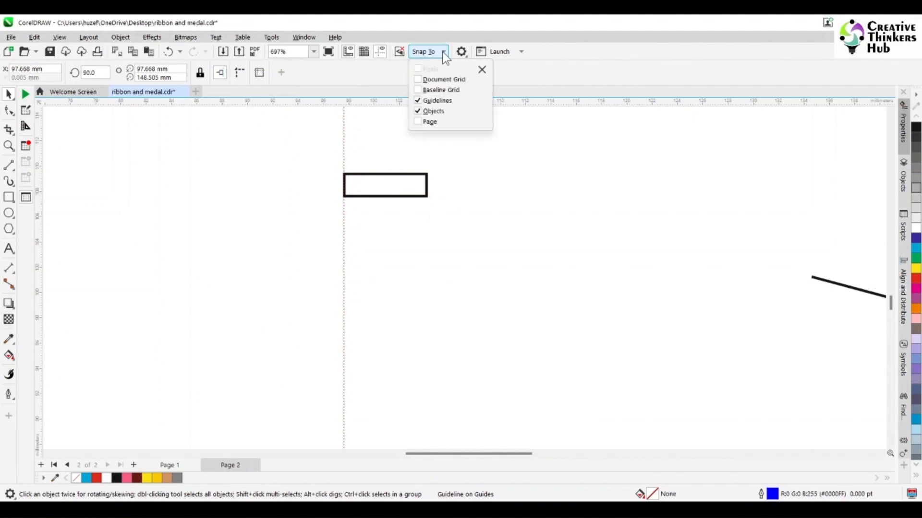
pyautogui.moveTo(370, 102); pyautogui.dragTo(357, 187)
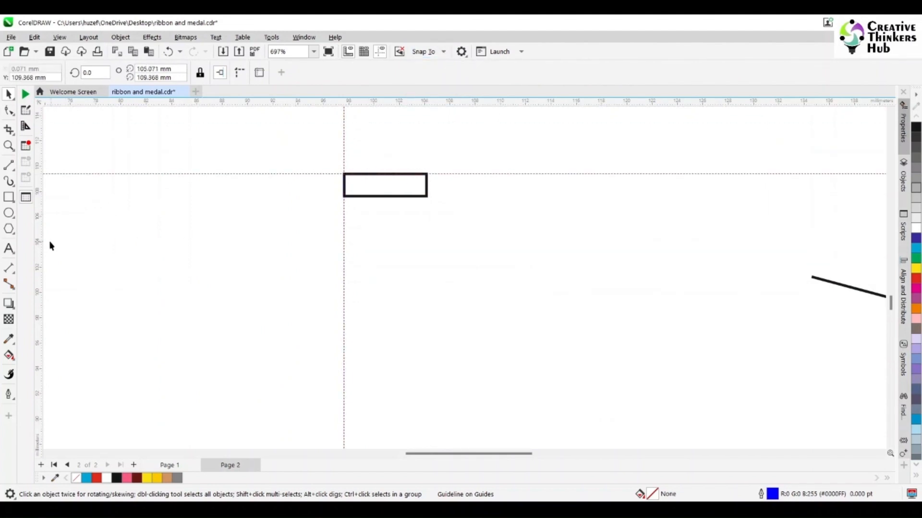
pyautogui.moveTo(407, 210); pyautogui.dragTo(428, 191)
pyautogui.moveTo(411, 103); pyautogui.dragTo(408, 196)
pyautogui.click(406, 194)
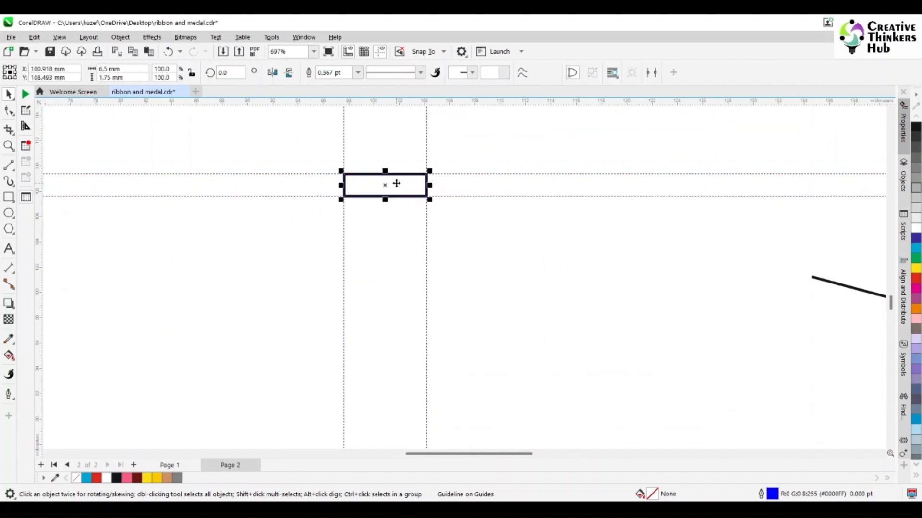
# Add a vertical guideline and snap it to the horizontal centre of the small rectangle.
pyautogui.click(9, 146)
pyautogui.moveTo(206, 139); pyautogui.dragTo(563, 298)
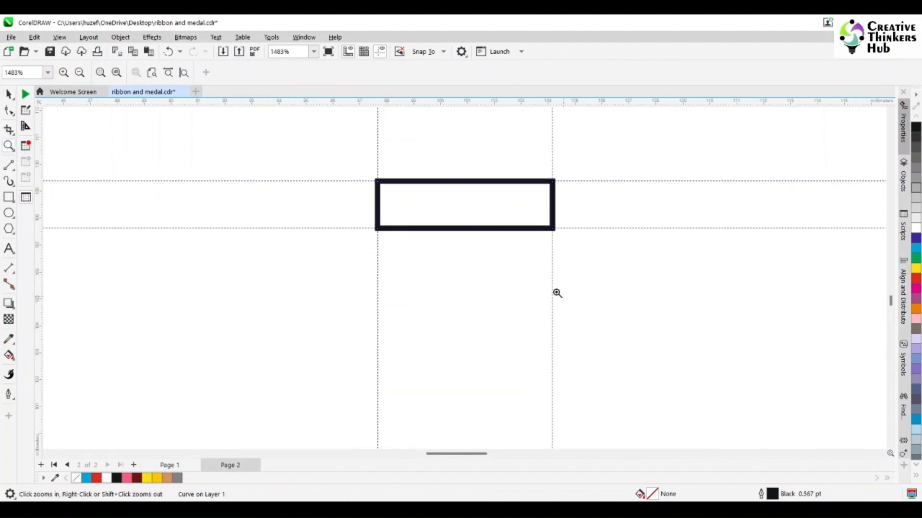
pyautogui.click(9, 95)
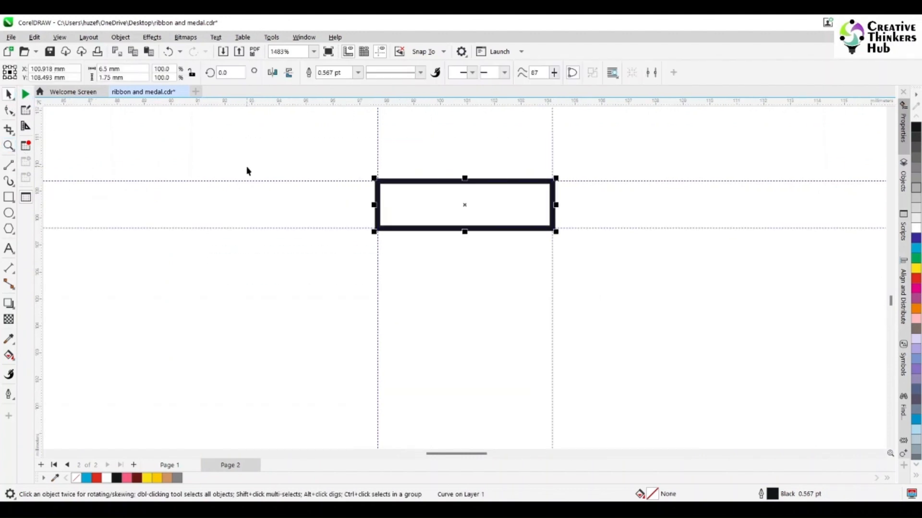
pyautogui.click(451, 137)
pyautogui.click(427, 213)
pyautogui.press('F10')
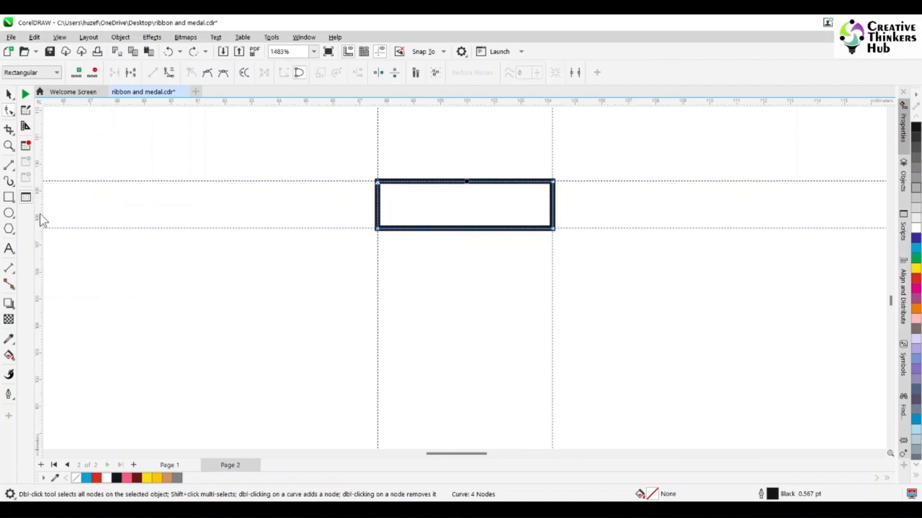
pyautogui.moveTo(173, 223); pyautogui.dragTo(392, 223)
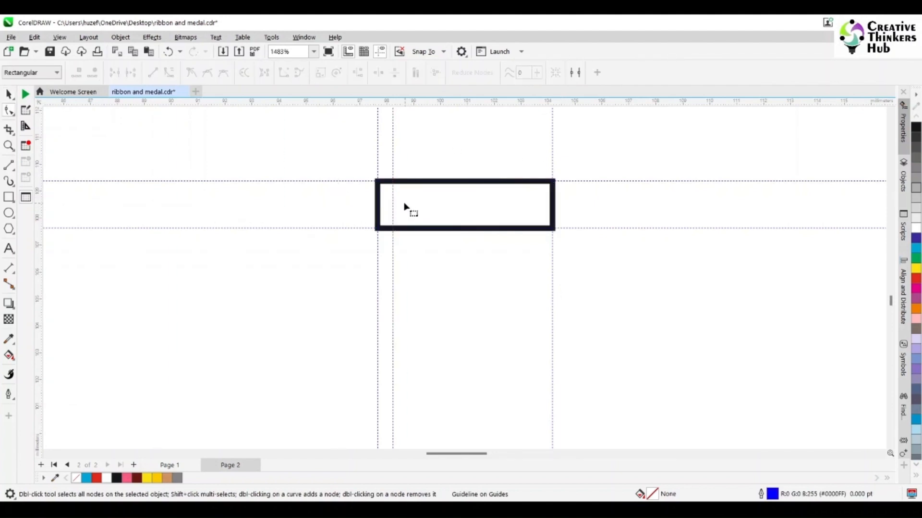
pyautogui.click(8, 93)
pyautogui.click(393, 189)
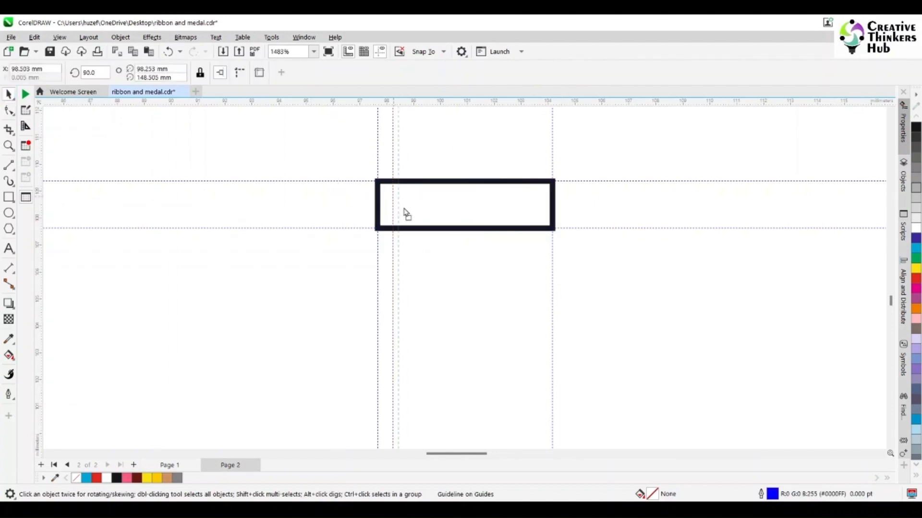
pyautogui.moveTo(405, 214); pyautogui.dragTo(464, 206)
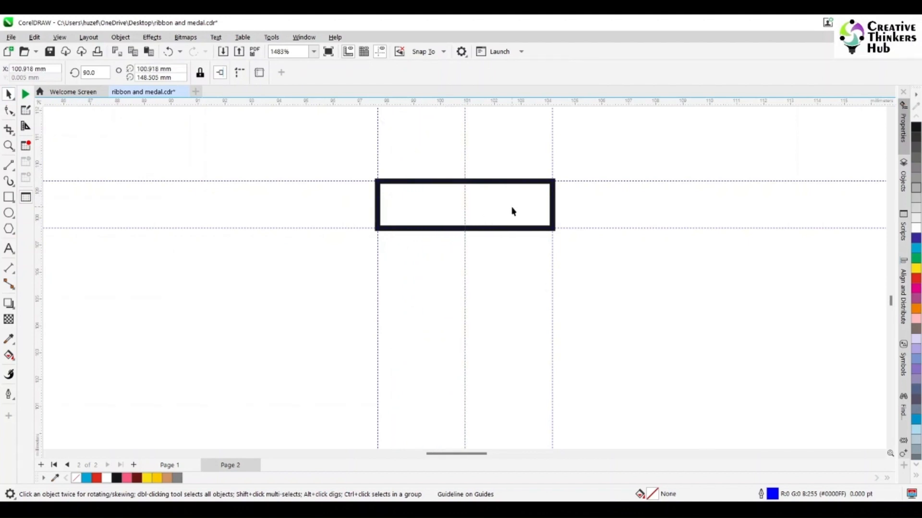
# Add a node to the rectangle's top edge and snap it onto the intersection with the centre guideline.
pyautogui.click(513, 209)
pyautogui.press('F10')
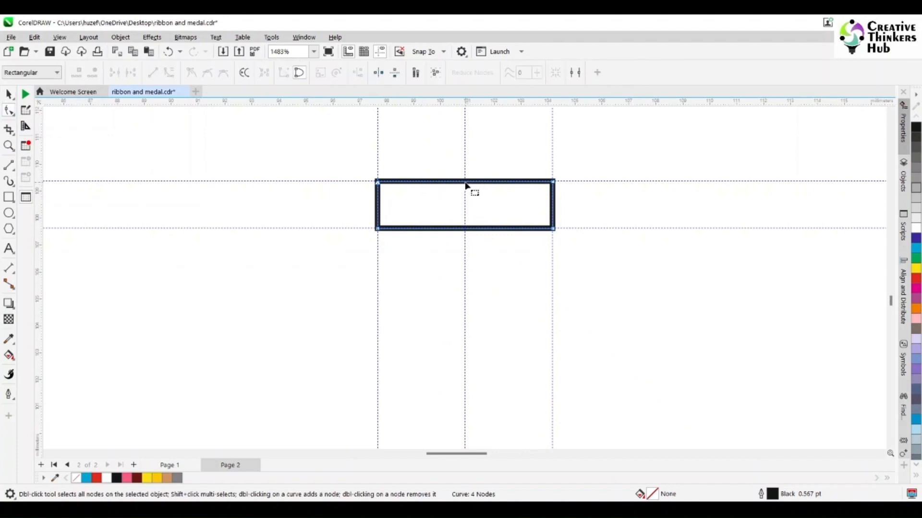
pyautogui.click(465, 182)
pyautogui.doubleClick(466, 182)
pyautogui.moveTo(465, 182); pyautogui.dragTo(465, 182)
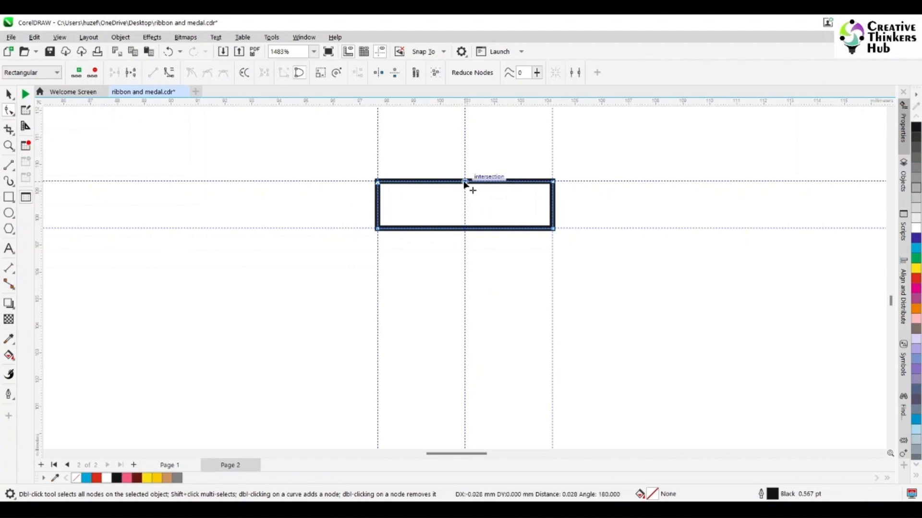
# Change the nudge distance and raise the top edge's middle node by about 1.25 mm to form a pointed top.
pyautogui.press('space')
pyautogui.click(442, 208)
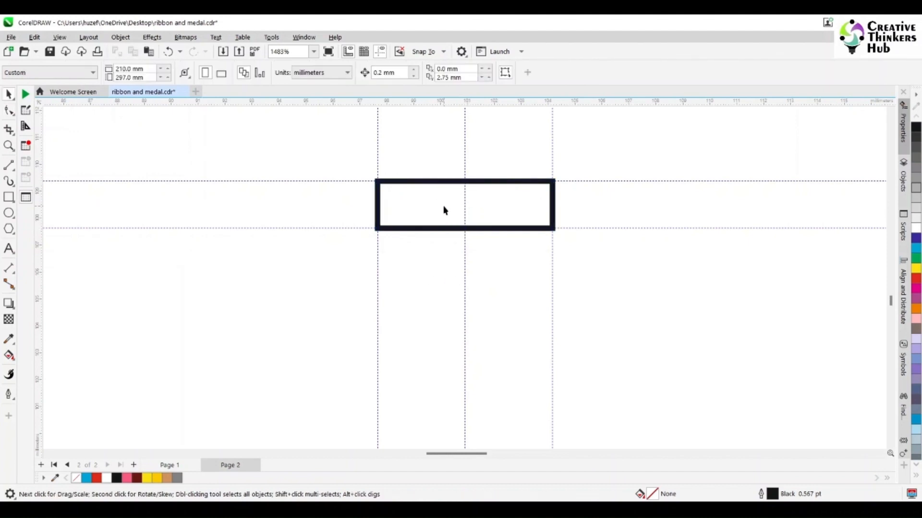
pyautogui.moveTo(407, 73); pyautogui.dragTo(344, 82)
pyautogui.write('0.5')
pyautogui.press('Return')
pyautogui.click(432, 208)
pyautogui.click(7, 113)
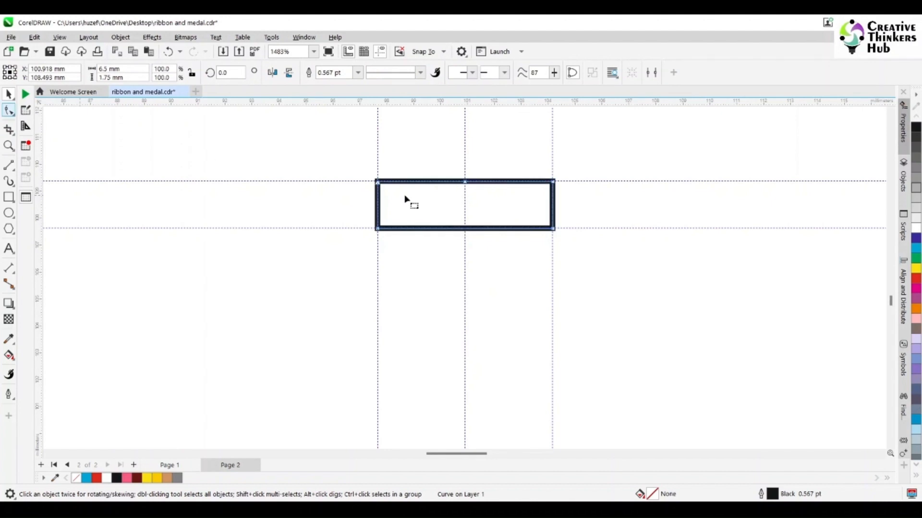
pyautogui.press('Up')
pyautogui.press('Up')
pyautogui.press('Up')
pyautogui.press('Up')
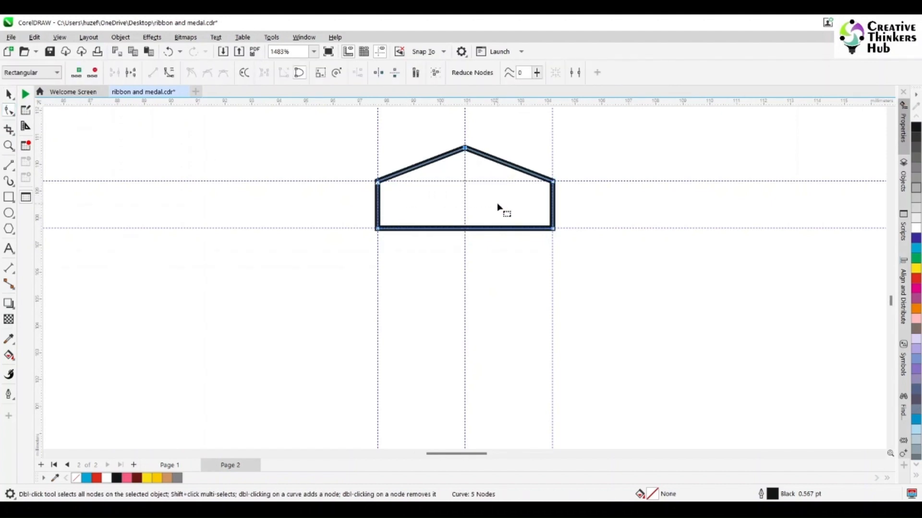
# Convert both sloping top edges of the shape to curves and smooth their nodes.
pyautogui.moveTo(425, 128); pyautogui.dragTo(485, 169)
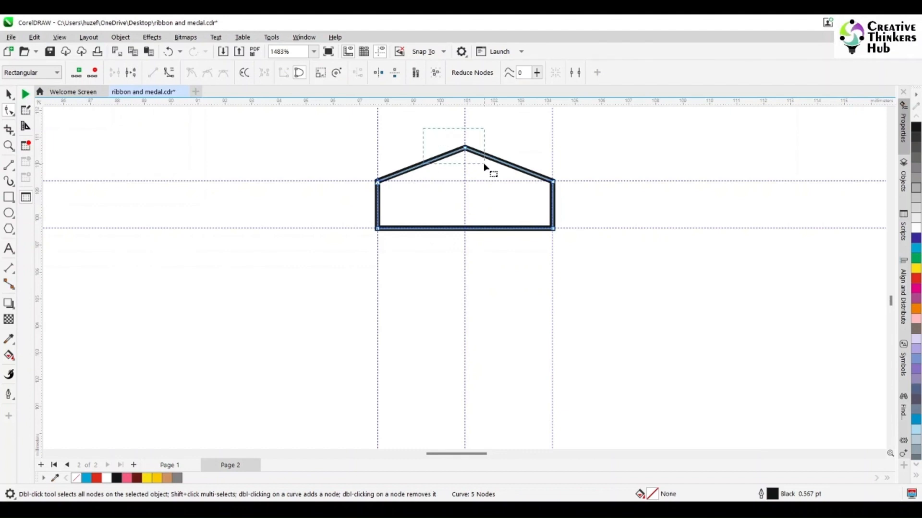
pyautogui.click(172, 73)
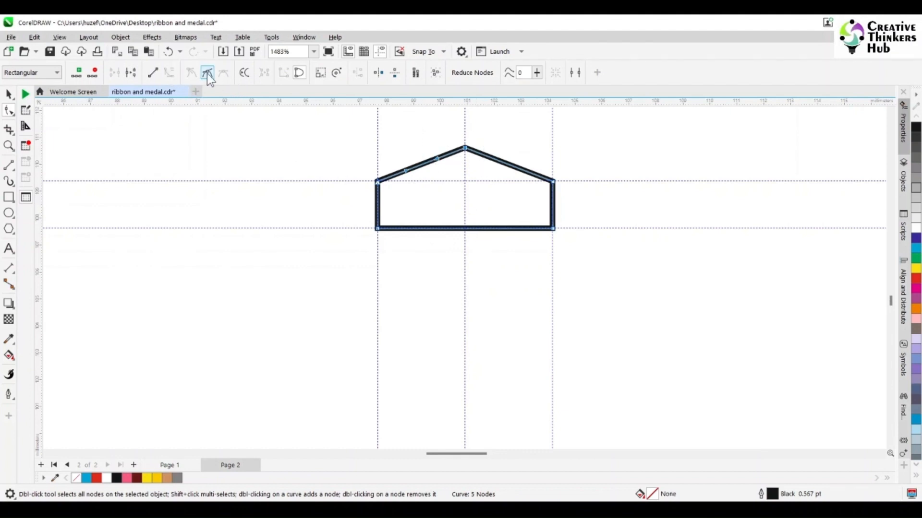
pyautogui.click(207, 72)
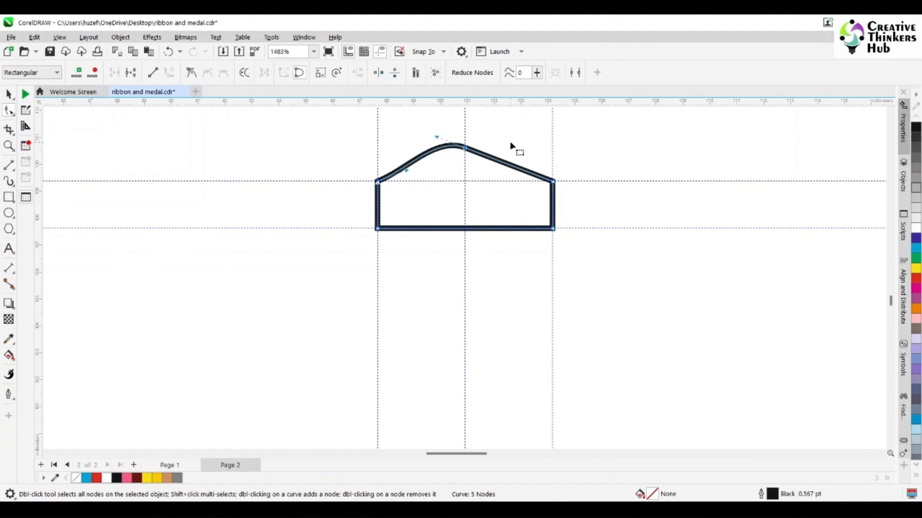
pyautogui.click(505, 167)
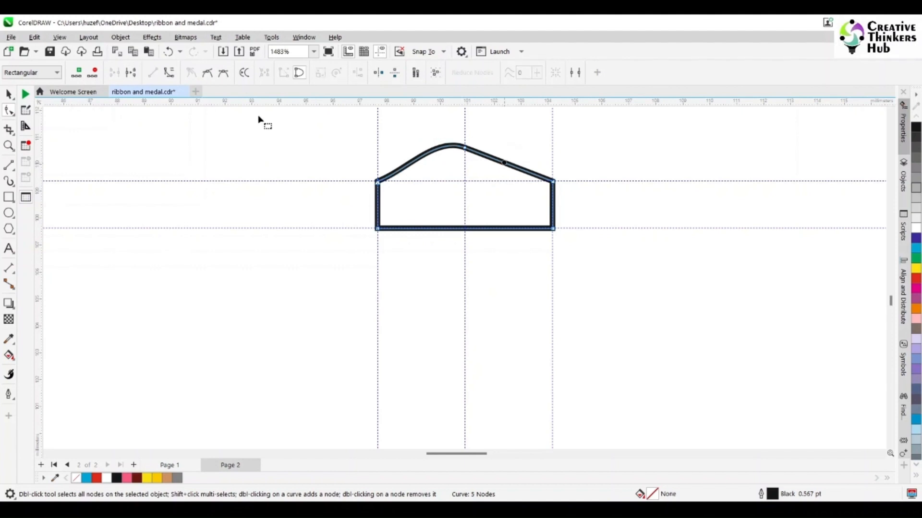
pyautogui.click(168, 73)
pyautogui.click(208, 73)
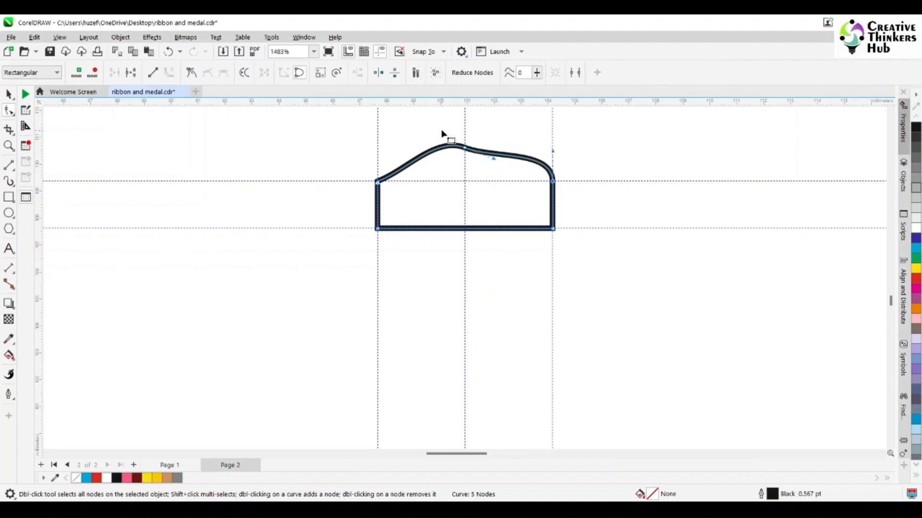
# Make the shape's peak node symmetrical, then level its handles and raise the left shoulder's curve handle to round the top.
pyautogui.click(223, 73)
pyautogui.moveTo(436, 139); pyautogui.dragTo(432, 146)
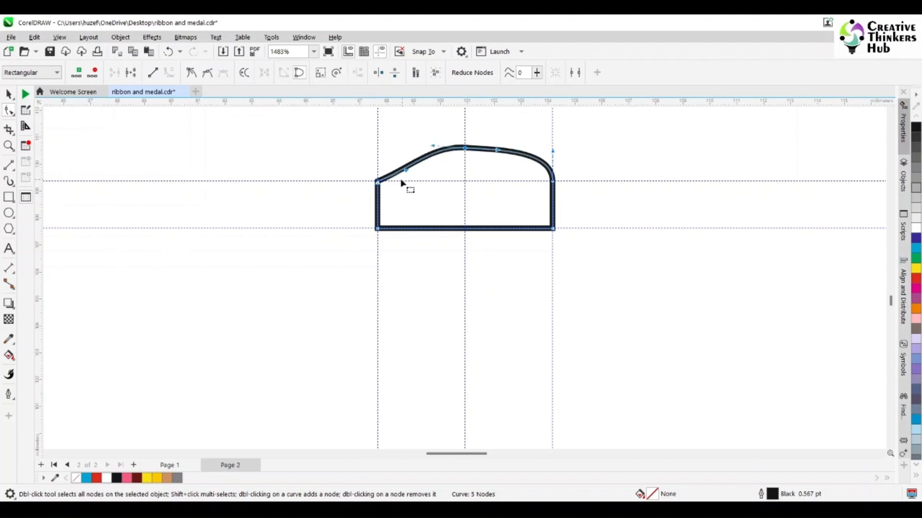
pyautogui.moveTo(407, 174); pyautogui.dragTo(378, 154)
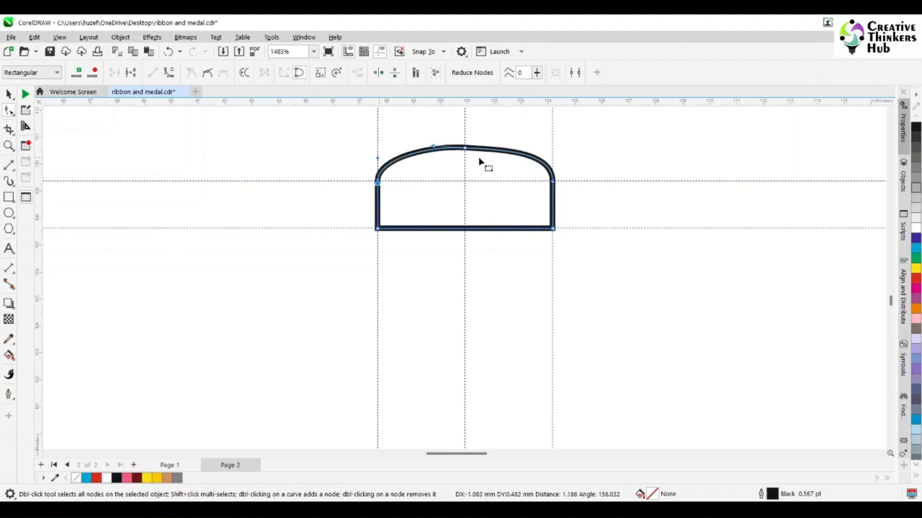
# Add a horizontal guideline through the shape's peak node and select the curve for node editing.
pyautogui.moveTo(458, 144); pyautogui.dragTo(465, 148)
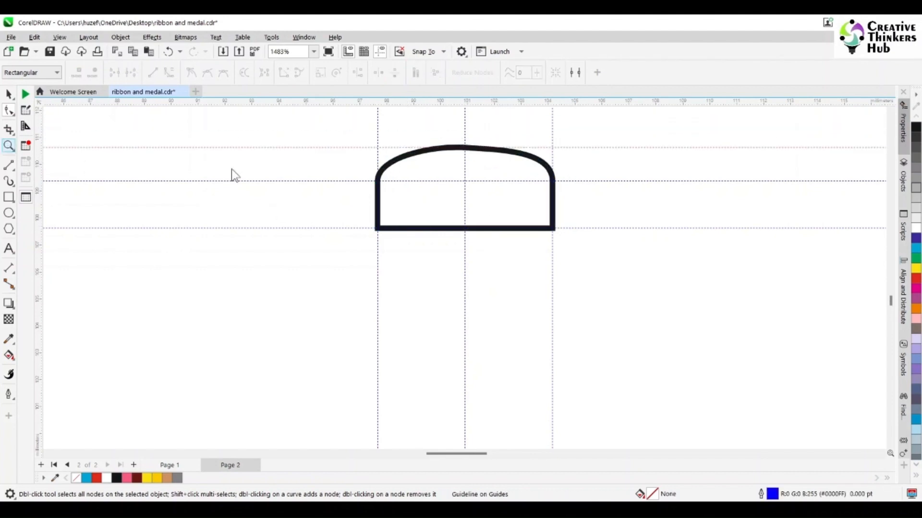
pyautogui.press('z')
pyautogui.moveTo(347, 134); pyautogui.dragTo(586, 249)
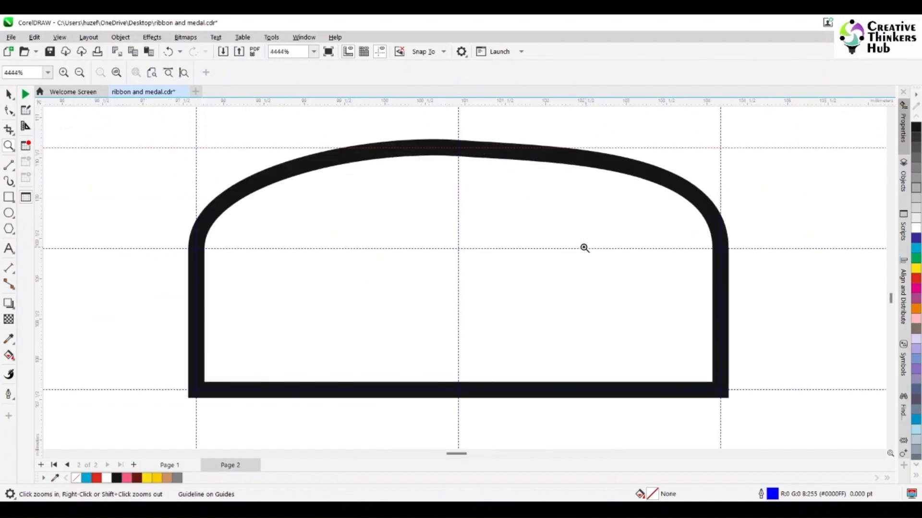
pyautogui.click(376, 156)
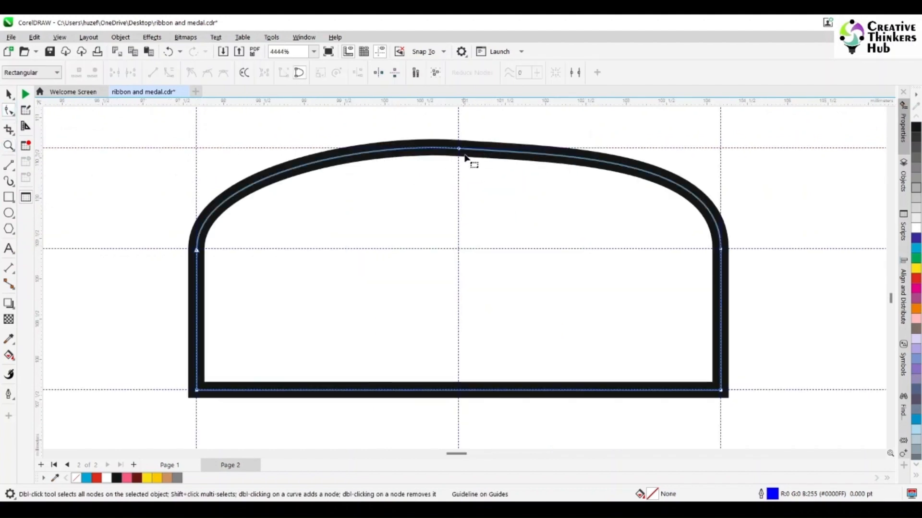
# Level the peak node's curve handles and raise both shoulder nodes' upper handles to the peak guideline.
pyautogui.click(458, 149)
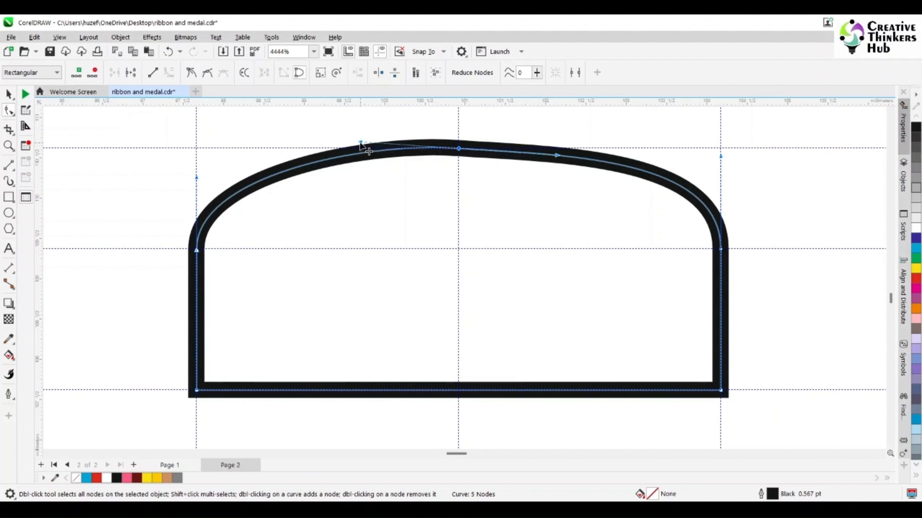
pyautogui.moveTo(360, 142); pyautogui.dragTo(359, 148)
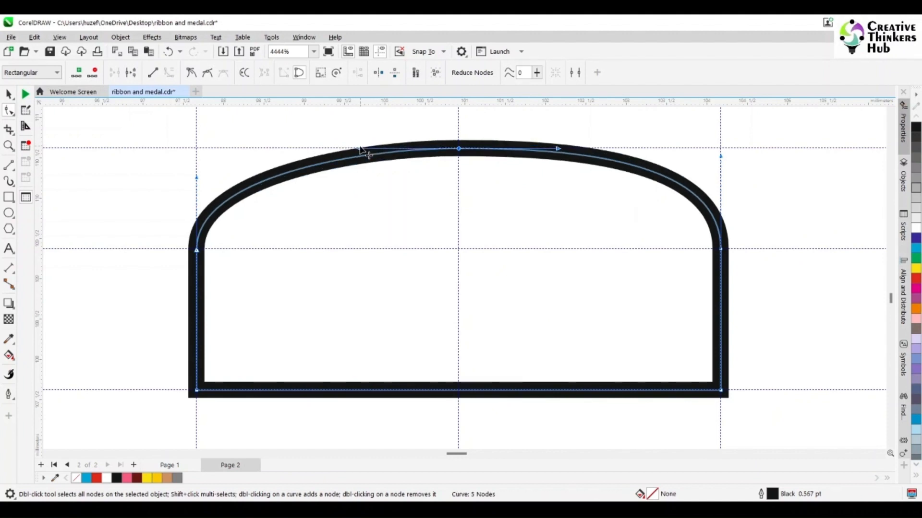
pyautogui.moveTo(720, 156); pyautogui.dragTo(720, 149)
pyautogui.click(197, 250)
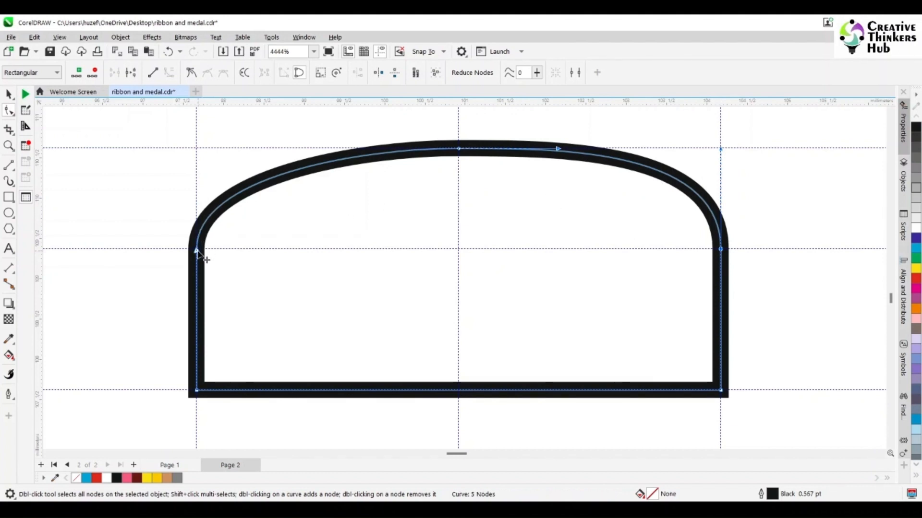
pyautogui.moveTo(196, 179); pyautogui.dragTo(196, 148)
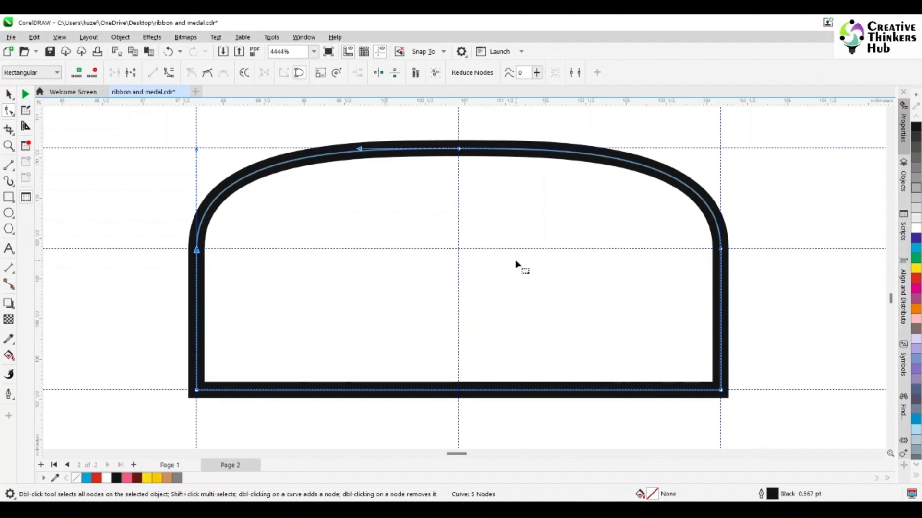
# Add a horizontal guideline about 0.5 mm below the shape's peak.
pyautogui.scroll(-2, 515, 260)
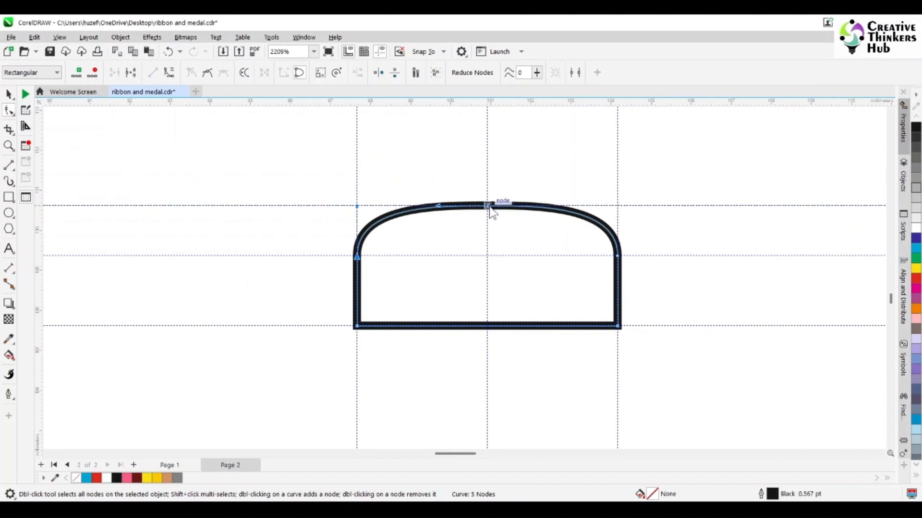
pyautogui.click(504, 256)
pyautogui.hotkey('ctrl', 'd')
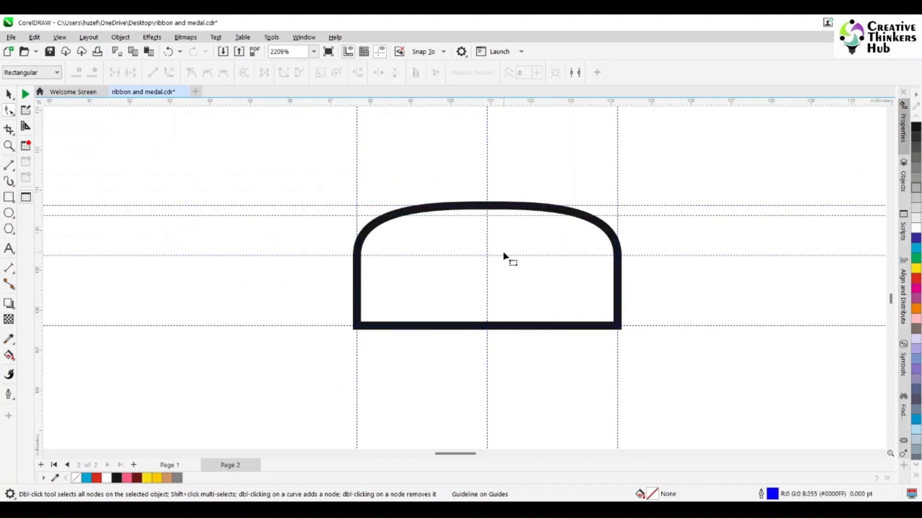
pyautogui.press('Down')
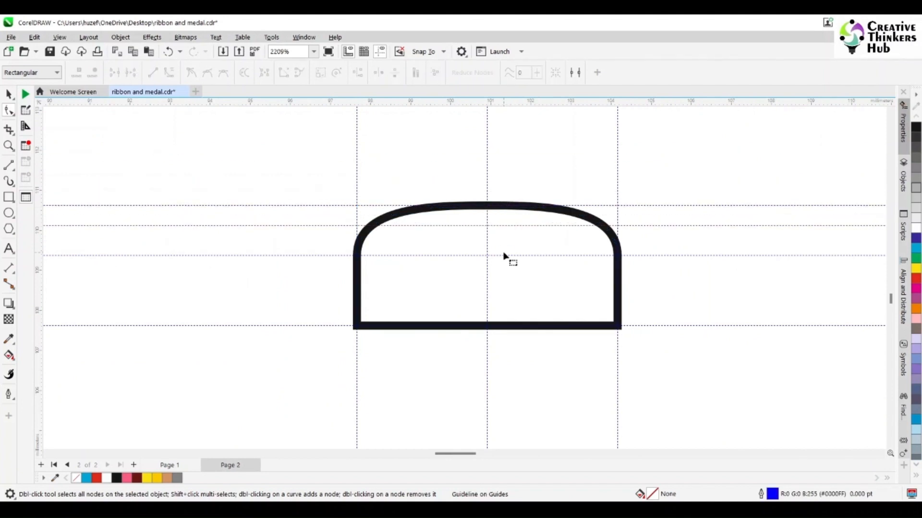
# Lower both shoulder nodes' upper curve handles to the guideline just below the peak.
pyautogui.click(366, 245)
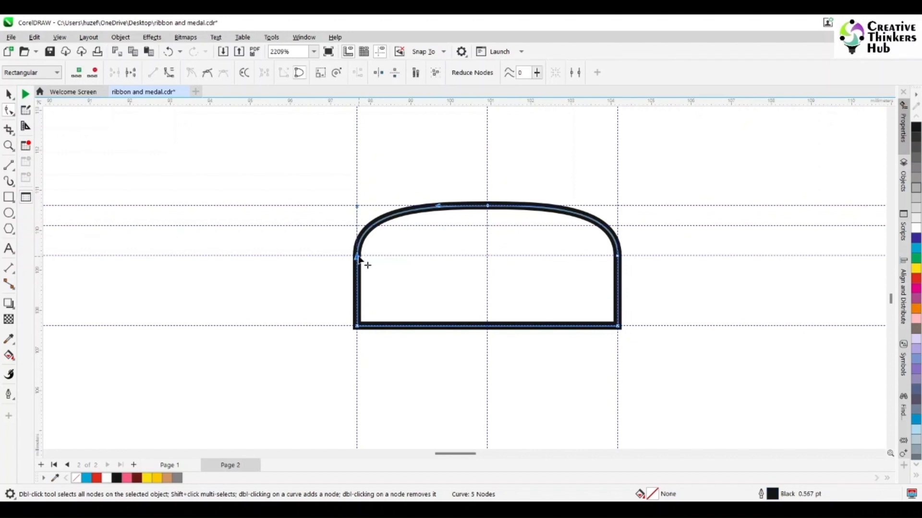
pyautogui.moveTo(357, 207); pyautogui.dragTo(361, 228)
pyautogui.click(618, 256)
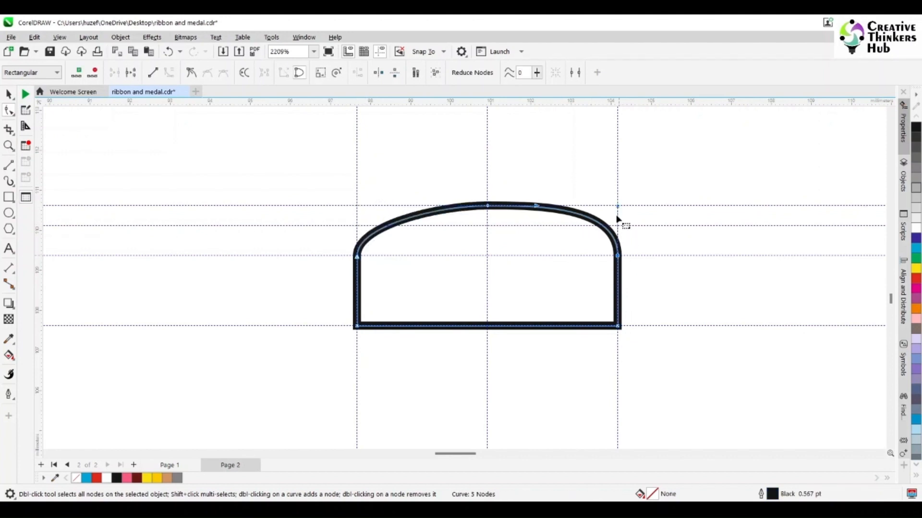
pyautogui.moveTo(618, 207); pyautogui.dragTo(619, 228)
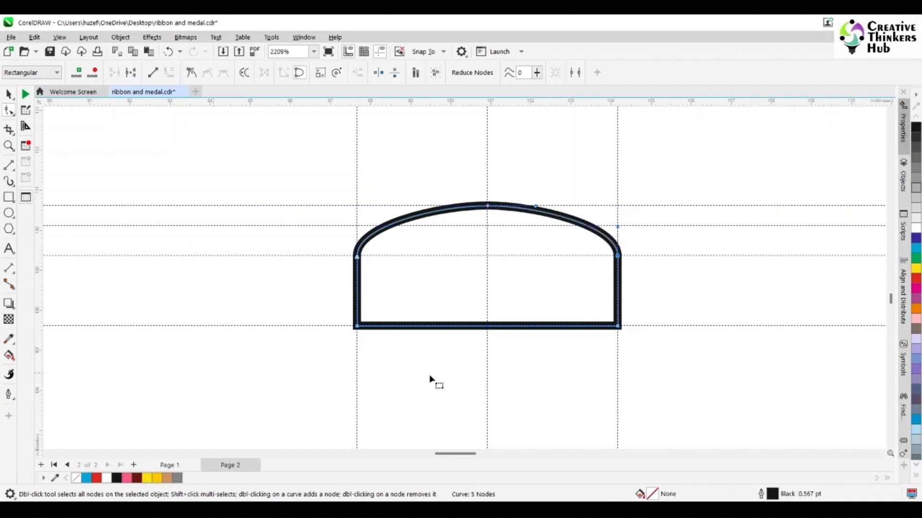
# Add a node to the middle of the shape's bottom edge and align it with the vertical centre guideline.
pyautogui.click(9, 94)
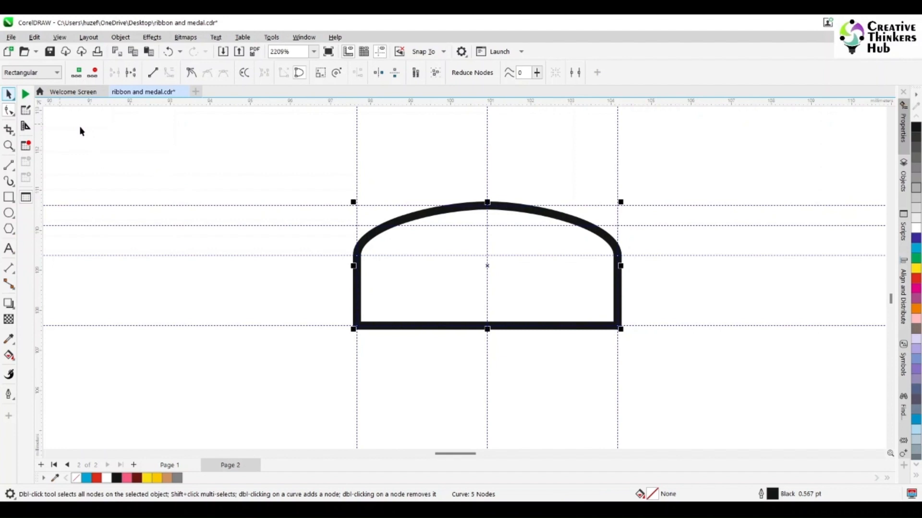
pyautogui.click(214, 163)
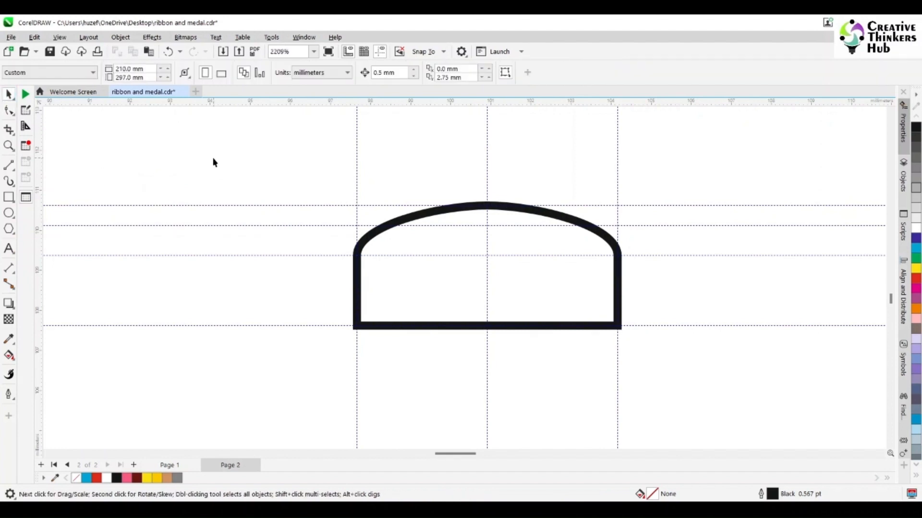
pyautogui.click(492, 331)
pyautogui.click(9, 110)
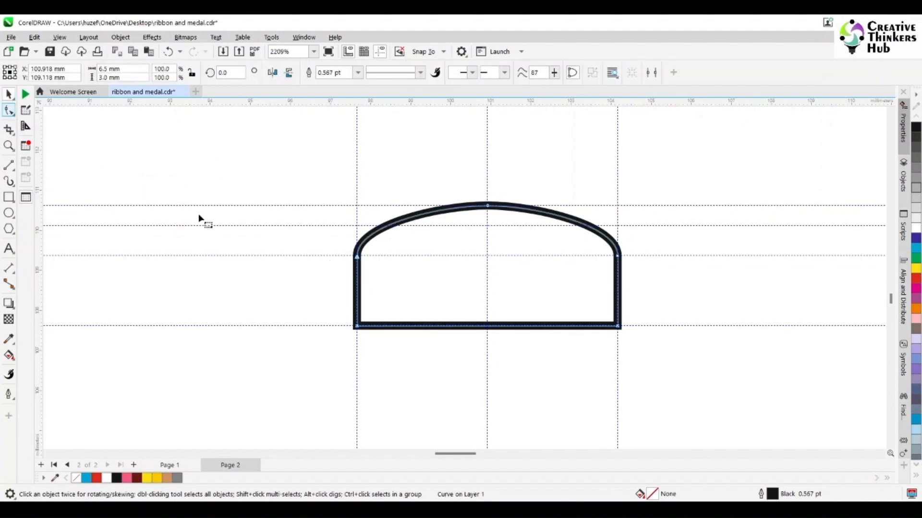
pyautogui.click(482, 326)
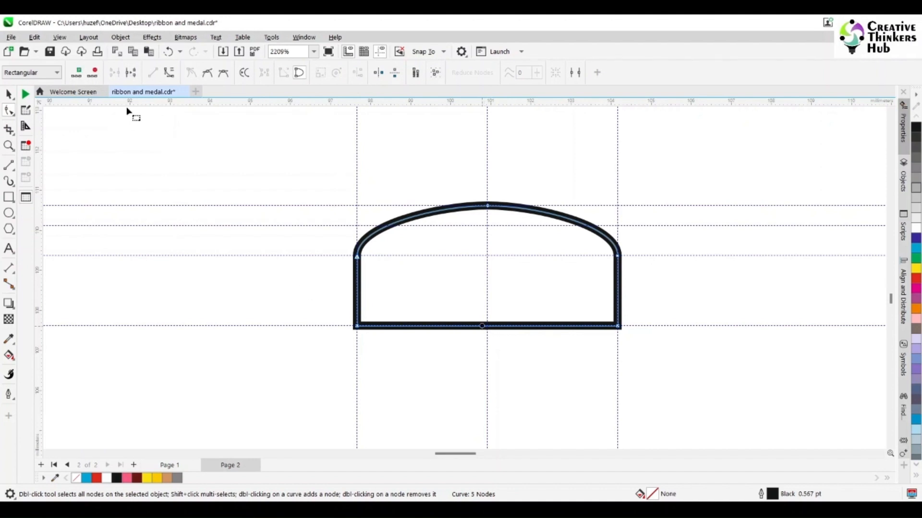
pyautogui.click(75, 75)
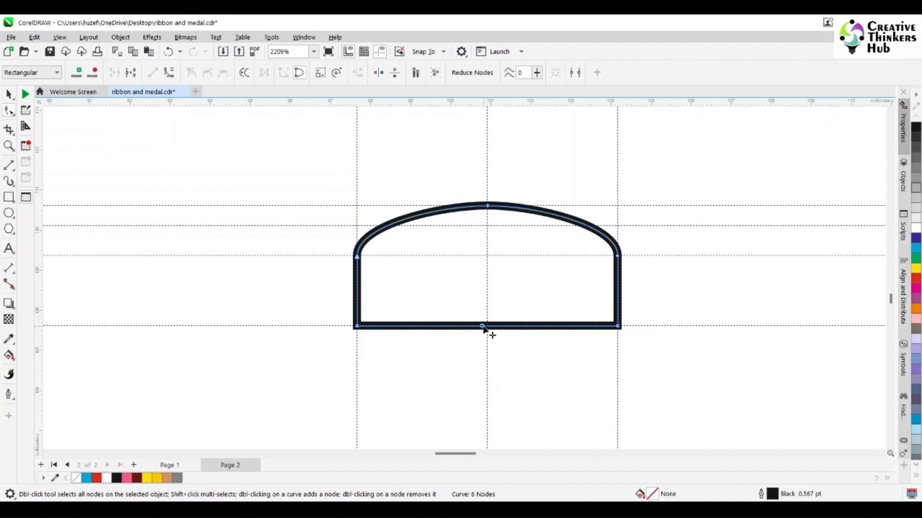
pyautogui.moveTo(483, 328); pyautogui.dragTo(488, 329)
# Move the shape's two bottom corner nodes down about 2.5 mm, leaving the middle node as a notch.
pyautogui.moveTo(652, 315); pyautogui.dragTo(605, 350)
pyautogui.press('Down')
pyautogui.press('Down')
pyautogui.press('Down')
pyautogui.press('Down')
pyautogui.press('Down')
pyautogui.press('Down')
pyautogui.press('Down')
pyautogui.press('Down')
pyautogui.press('Down')
pyautogui.press('Down')
pyautogui.press('Down')
pyautogui.press('Down')
pyautogui.press('Down')
pyautogui.press('Down')
pyautogui.press('Down')
pyautogui.press('Down')
pyautogui.press('Down')
pyautogui.press('Down')
pyautogui.press('Down')
pyautogui.press('Down')
pyautogui.press('Down')
pyautogui.press('Down')
pyautogui.press('Down')
pyautogui.press('Down')
pyautogui.press('Down')
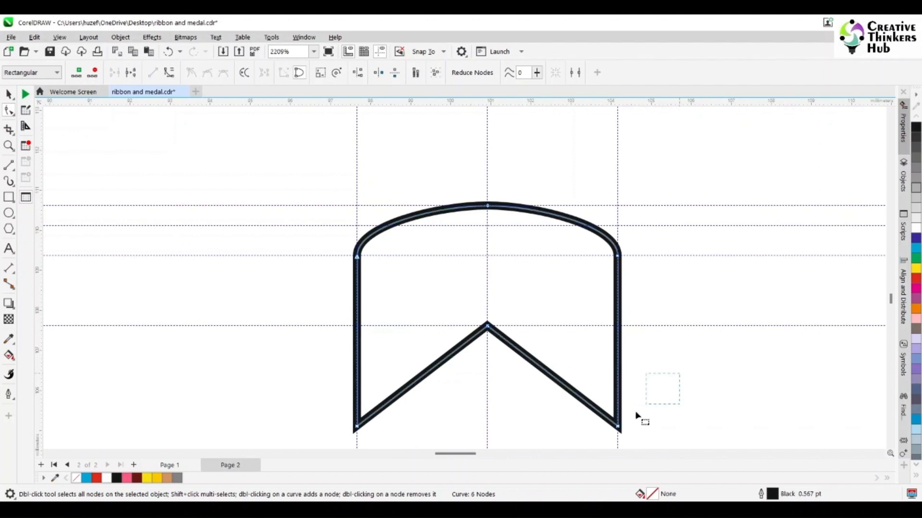
# Move the shape's lower-right corner node outward by about 2 mm.
pyautogui.scroll(-1, 583, 434)
pyautogui.press('Right')
pyautogui.press('Right')
pyautogui.press('Right')
pyautogui.press('Right')
pyautogui.press('Right')
pyautogui.press('Right')
pyautogui.press('Right')
pyautogui.press('Right')
pyautogui.press('Right')
pyautogui.press('Right')
pyautogui.press('Right')
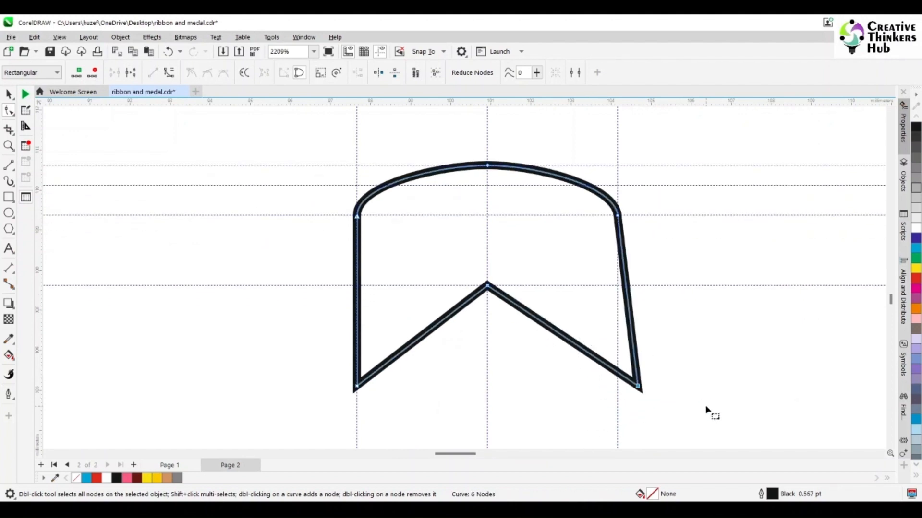
pyautogui.press('Right')
pyautogui.press('Right')
pyautogui.press('Right')
pyautogui.press('Right')
pyautogui.press('Right')
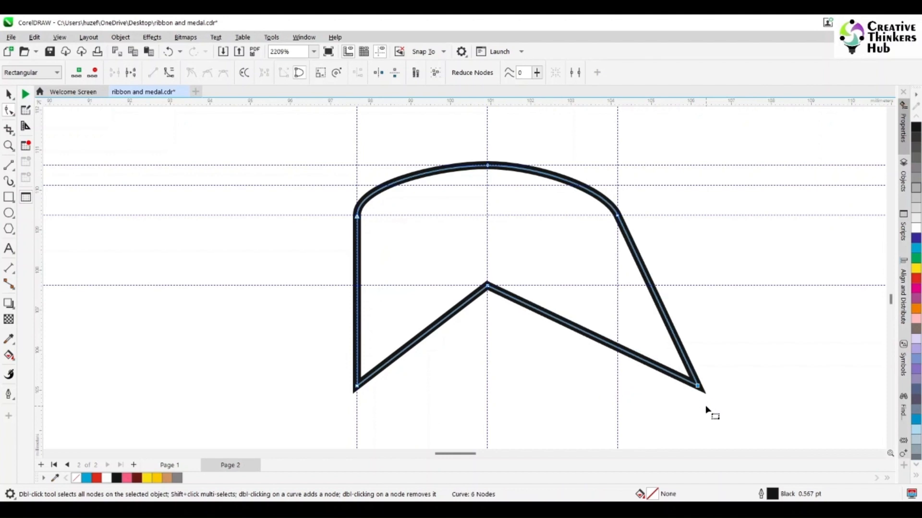
# Move the shape's lower-left corner node outward by about 2 mm.
pyautogui.moveTo(313, 347); pyautogui.dragTo(384, 404)
pyautogui.press('Left')
pyautogui.press('Left')
pyautogui.press('Left')
pyautogui.press('Left')
pyautogui.press('Left')
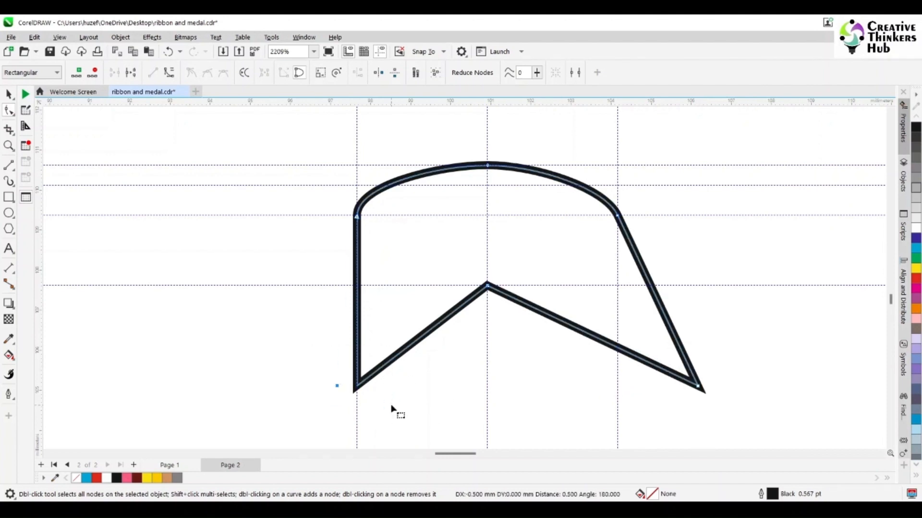
pyautogui.press('Left')
pyautogui.press('Left')
pyautogui.press('Left')
pyautogui.press('Left')
pyautogui.press('Left')
pyautogui.press('Left')
pyautogui.press('Left')
pyautogui.press('Left')
pyautogui.press('Left')
pyautogui.press('Left')
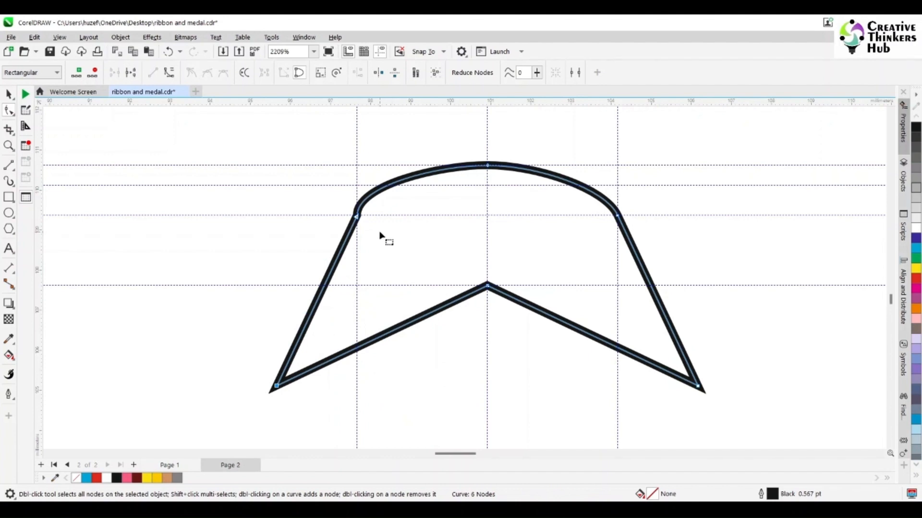
# Smooth the left shoulder node so the top arc flows into the slanted side.
pyautogui.click(618, 217)
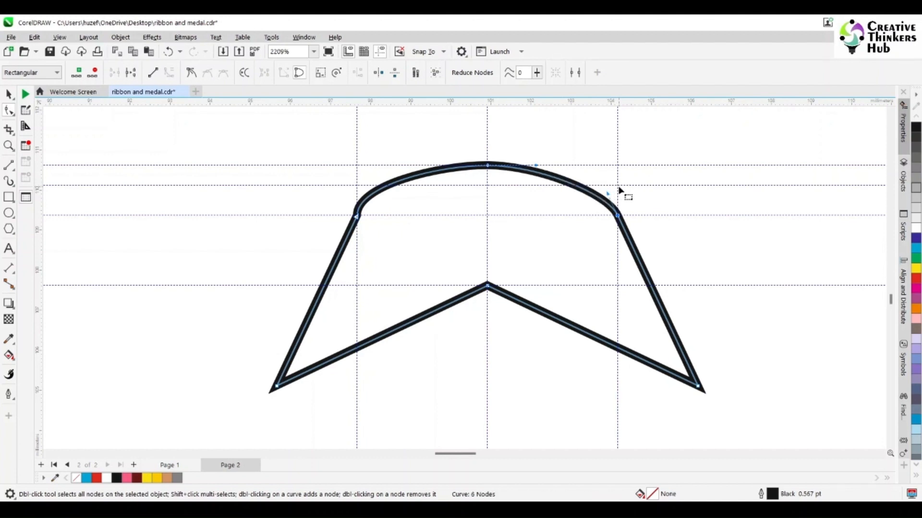
pyautogui.hotkey('ctrl', 'z')
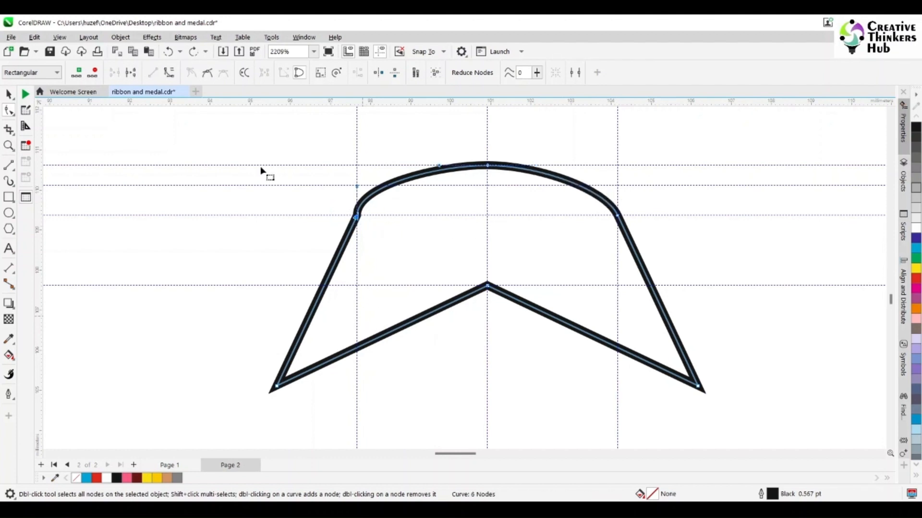
pyautogui.click(207, 72)
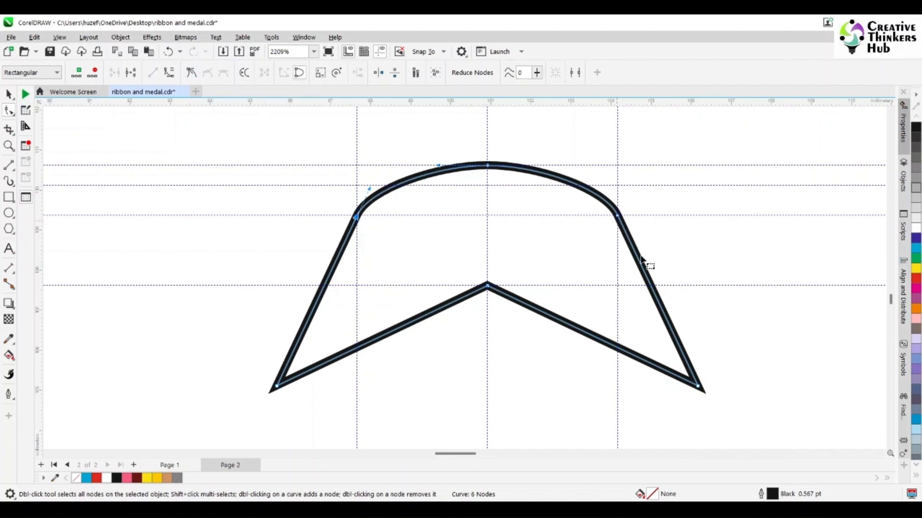
pyautogui.press('Escape')
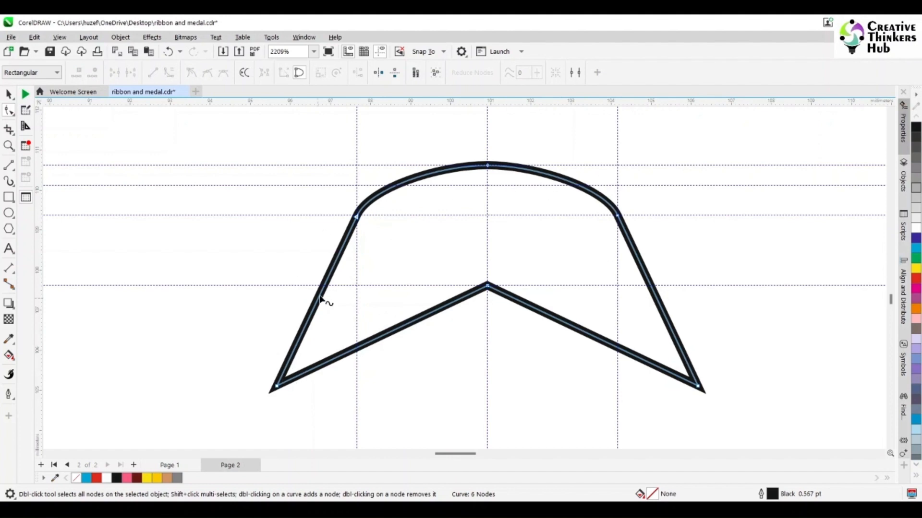
# Convert both sloping bottom edges of the shape from lines to curves.
pyautogui.click(600, 339)
pyautogui.click(374, 341)
pyautogui.click(76, 73)
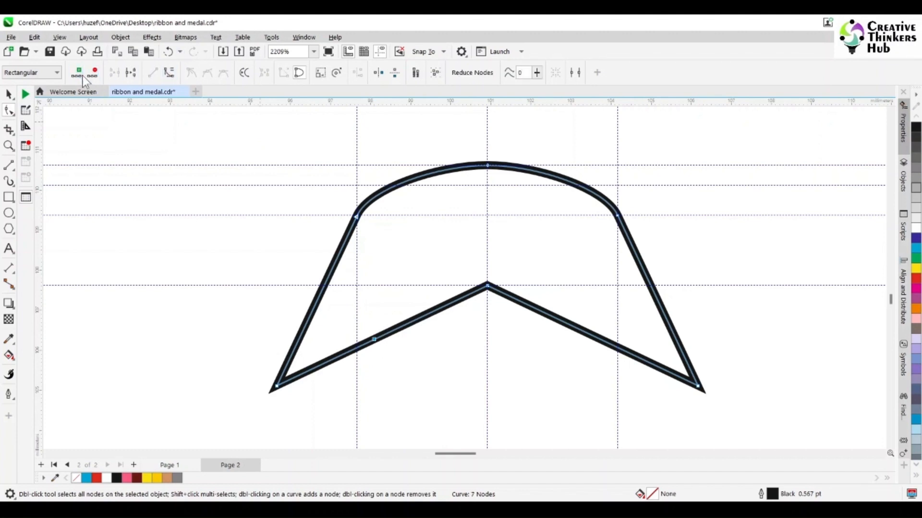
pyautogui.doubleClick(377, 338)
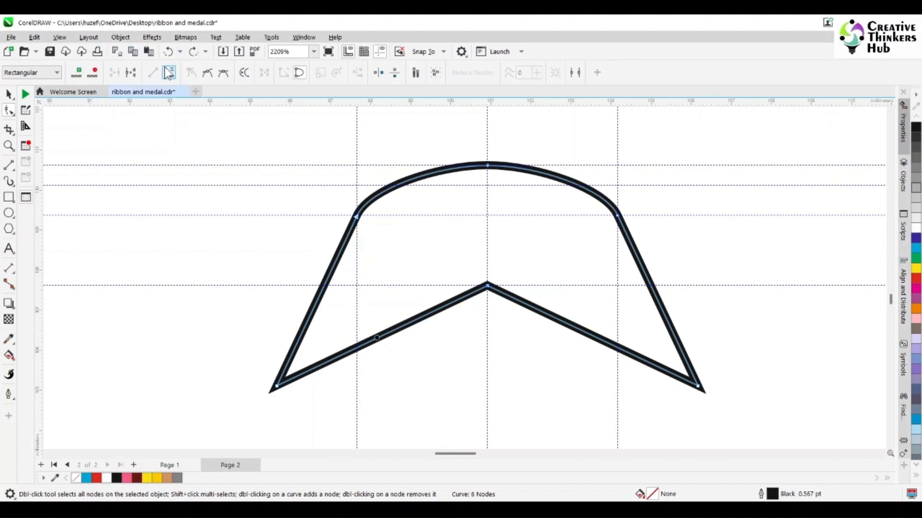
pyautogui.click(583, 331)
pyautogui.click(168, 74)
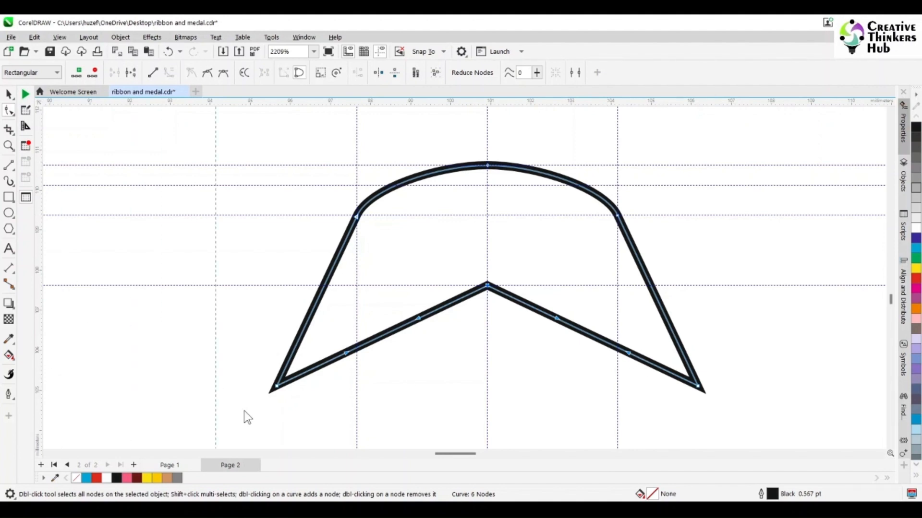
# Add a vertical guideline at the shape's lower-left tip and shift it about 1.5 mm to the right.
pyautogui.moveTo(247, 418); pyautogui.dragTo(277, 390)
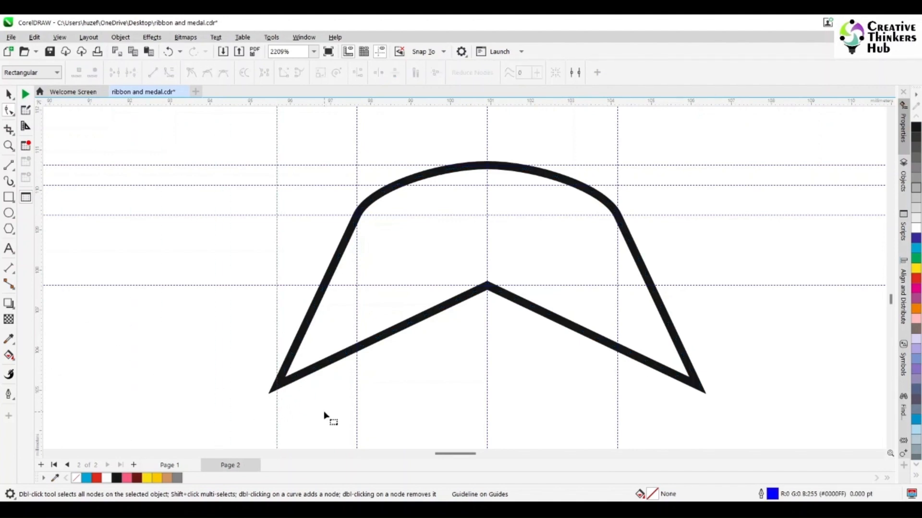
pyautogui.press('Right')
pyautogui.press('Right')
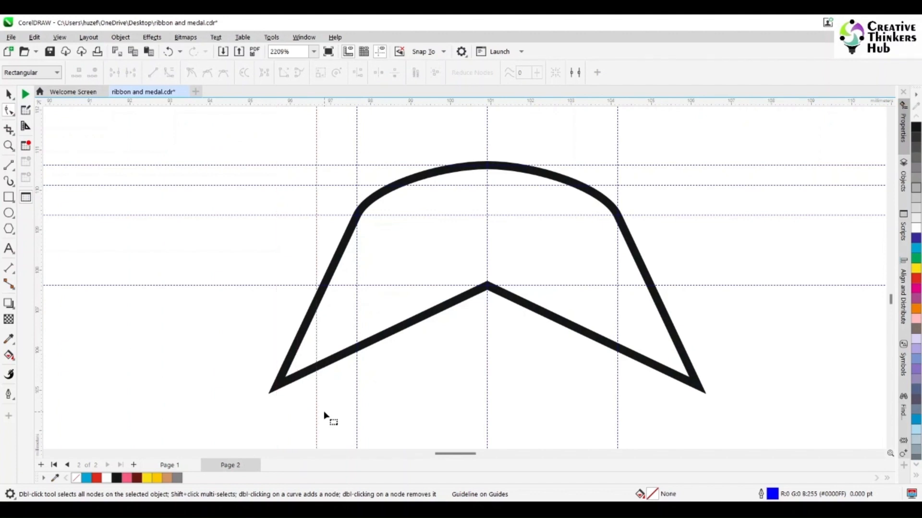
pyautogui.press('Right')
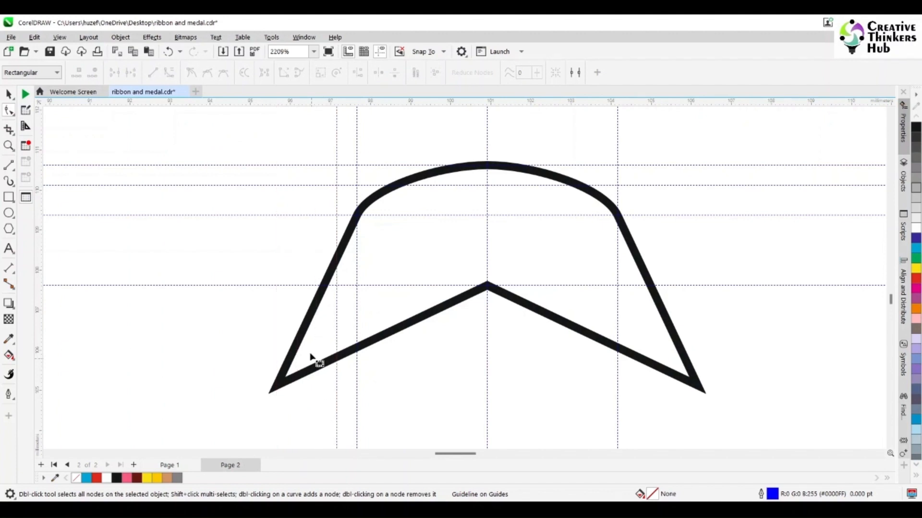
# Add a horizontal guideline through the shape's lower-left tip and raise it by about 1.5 mm.
pyautogui.press('space')
pyautogui.click(314, 369)
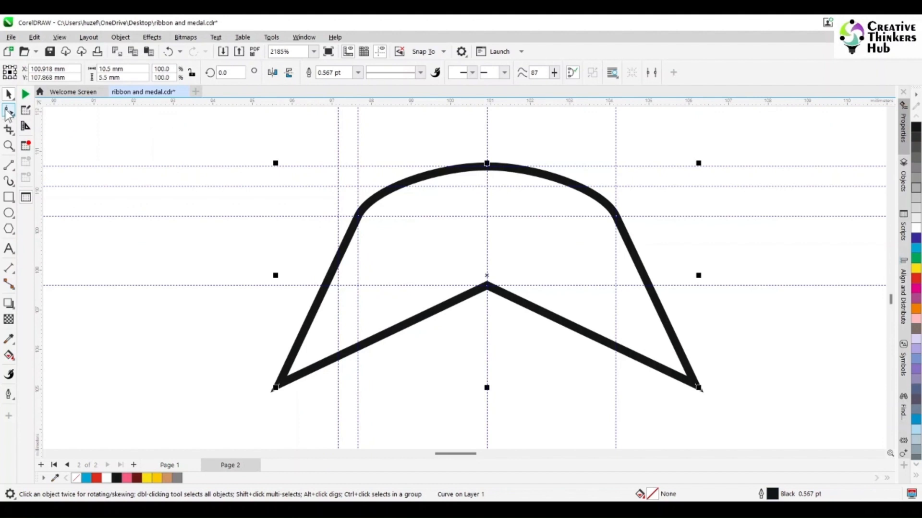
pyautogui.click(8, 112)
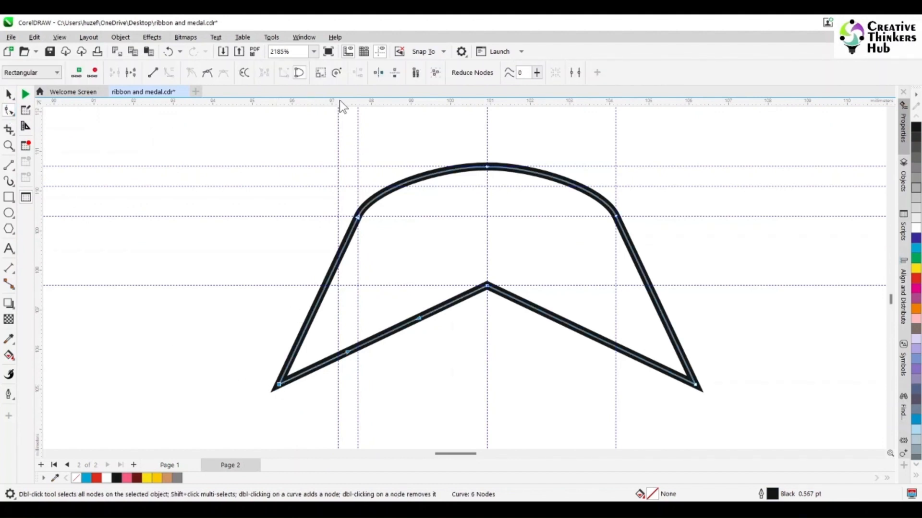
pyautogui.moveTo(339, 99); pyautogui.dragTo(283, 394)
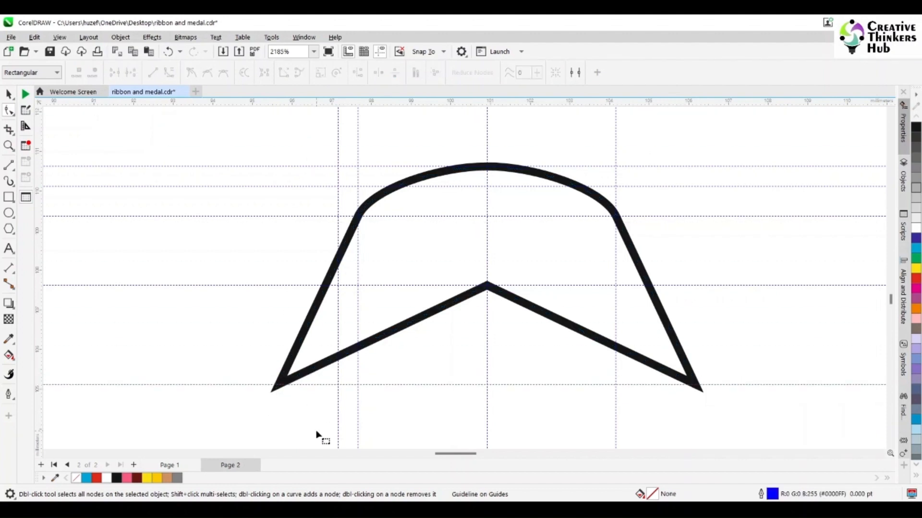
pyautogui.press('Up')
pyautogui.press('Up')
pyautogui.press('Up')
pyautogui.press('Up')
pyautogui.press('Up')
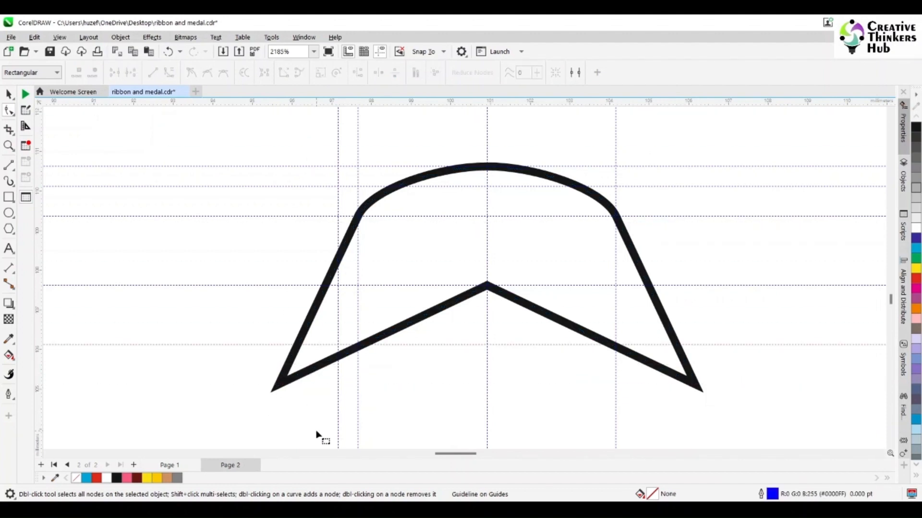
pyautogui.press('Up')
pyautogui.press('Up')
pyautogui.press('Up')
pyautogui.press('Up')
pyautogui.press('Up')
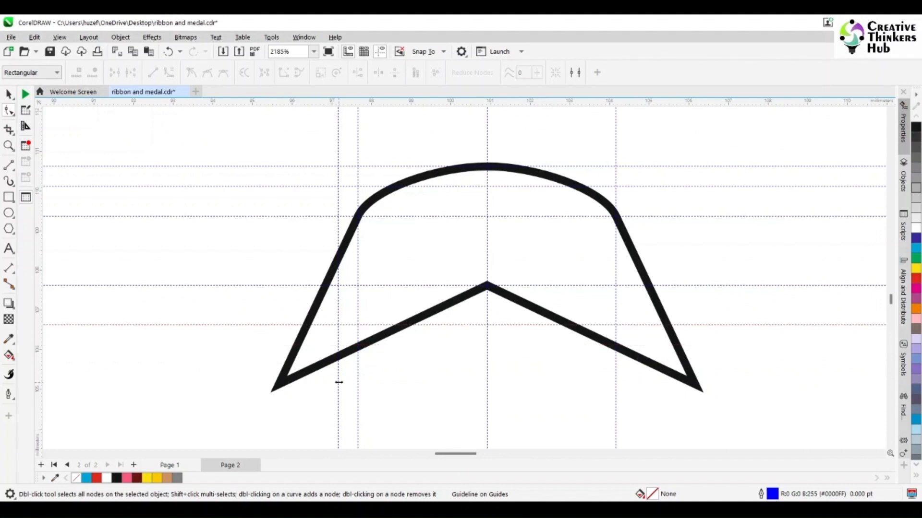
# Curve the shape's lower-left edge by aligning the tip's control handle with the guideline intersection, and make the central notch node symmetrical.
pyautogui.click(306, 373)
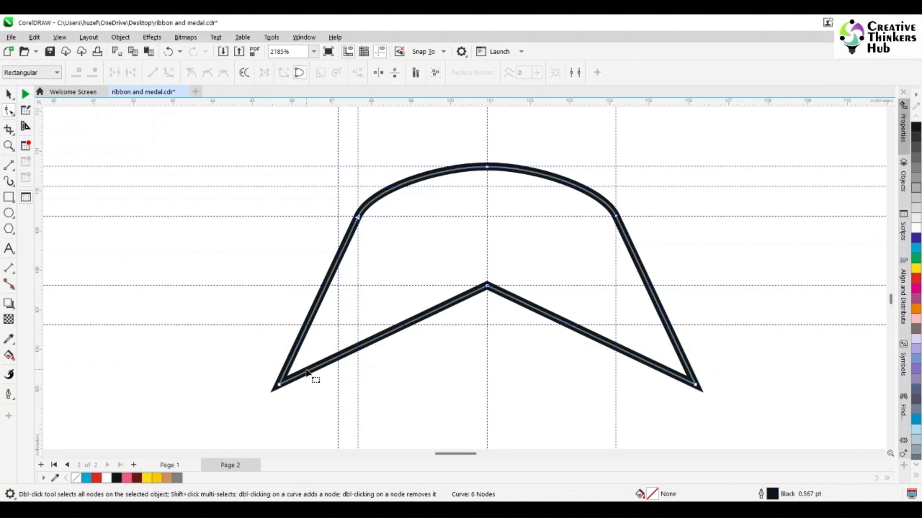
pyautogui.click(279, 386)
pyautogui.moveTo(347, 352); pyautogui.dragTo(338, 325)
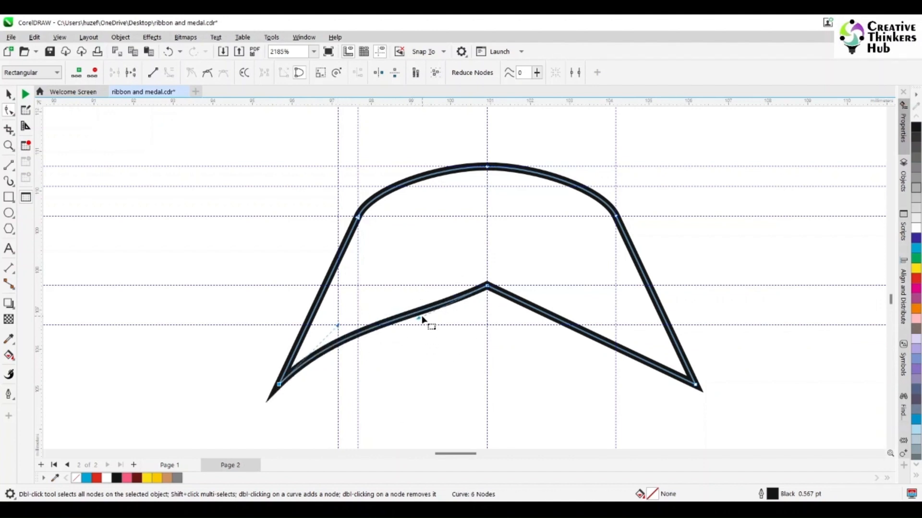
pyautogui.click(487, 285)
pyautogui.click(223, 72)
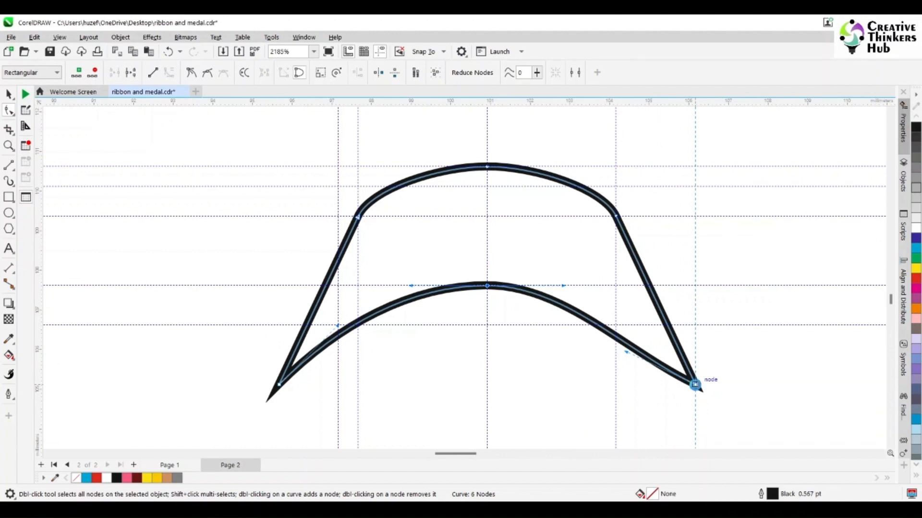
# Add a vertical guideline at the shape's lower-right tip and shift it 1.5 mm inward.
pyautogui.click(752, 397)
pyautogui.press('Left')
pyautogui.press('Left')
pyautogui.press('Left')
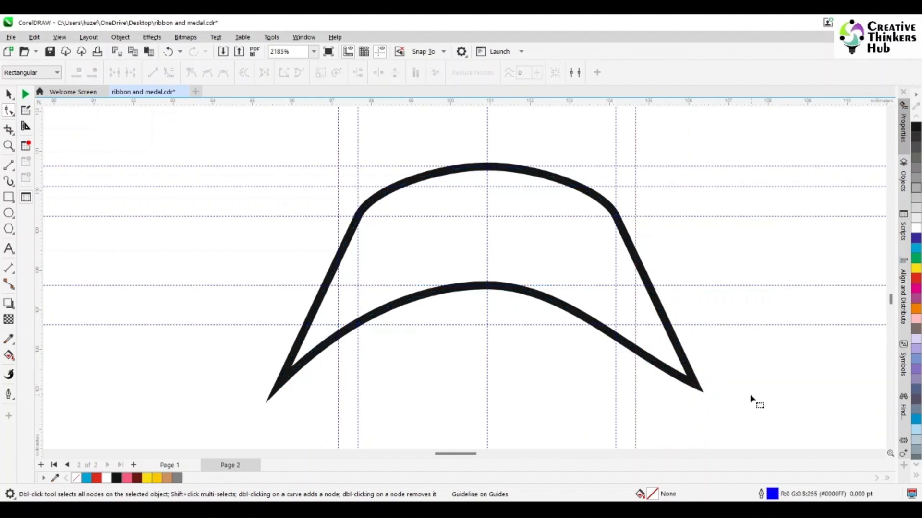
# Curve the lower-right edge to match the left by placing the right tip's control handle on the guideline intersection.
pyautogui.click(655, 368)
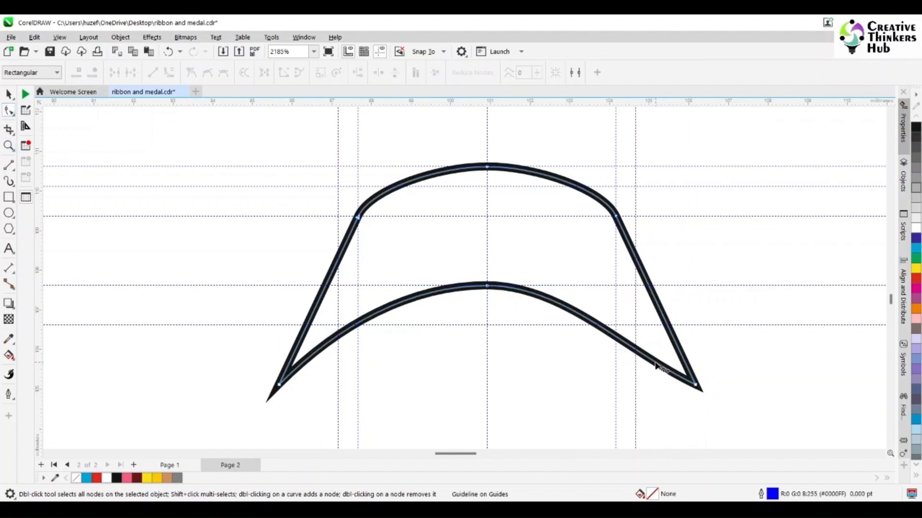
pyautogui.click(695, 384)
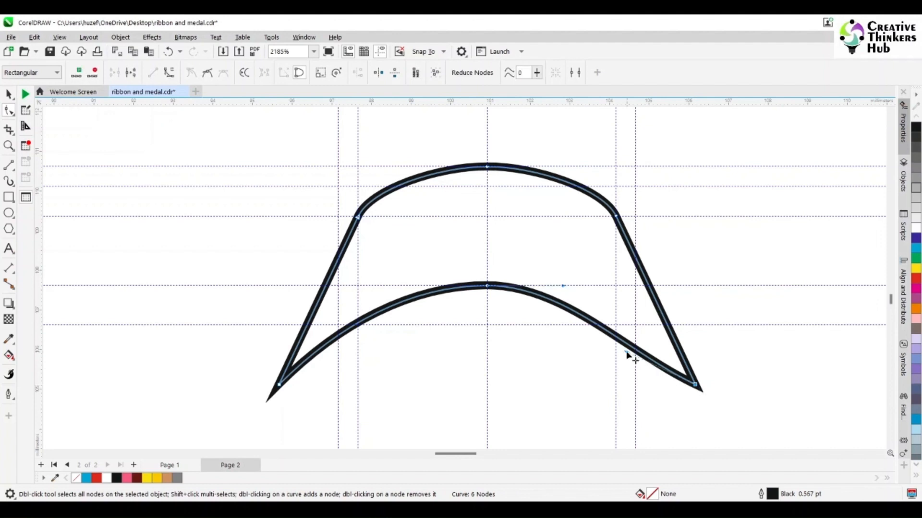
pyautogui.moveTo(626, 355); pyautogui.dragTo(635, 326)
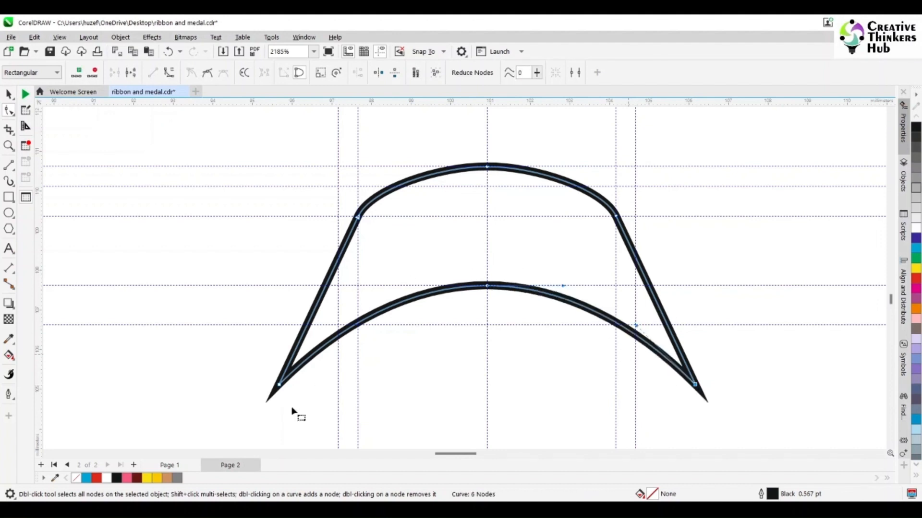
# Copy the gold fountain fill from the medal's outer ring onto the crescent shape.
pyautogui.scroll(-1, 269, 206)
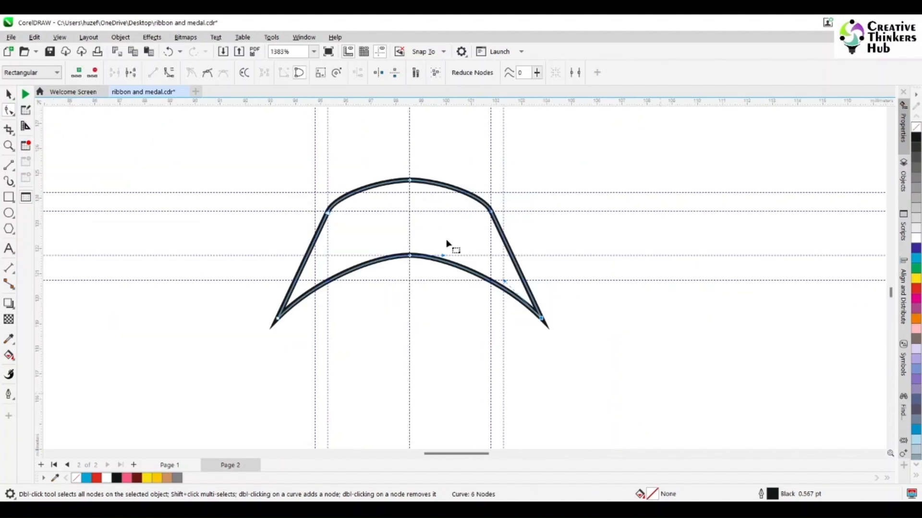
pyautogui.scroll(-1, 241, 377)
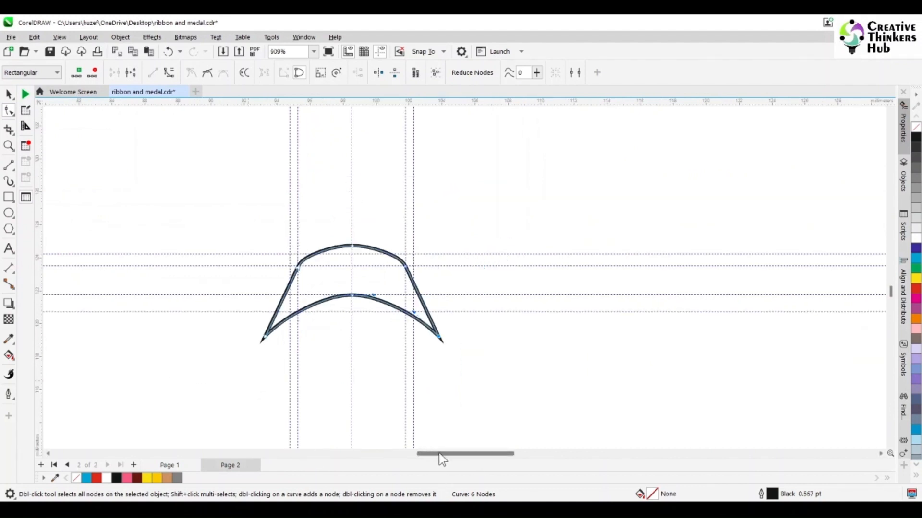
pyautogui.moveTo(438, 453); pyautogui.dragTo(395, 453)
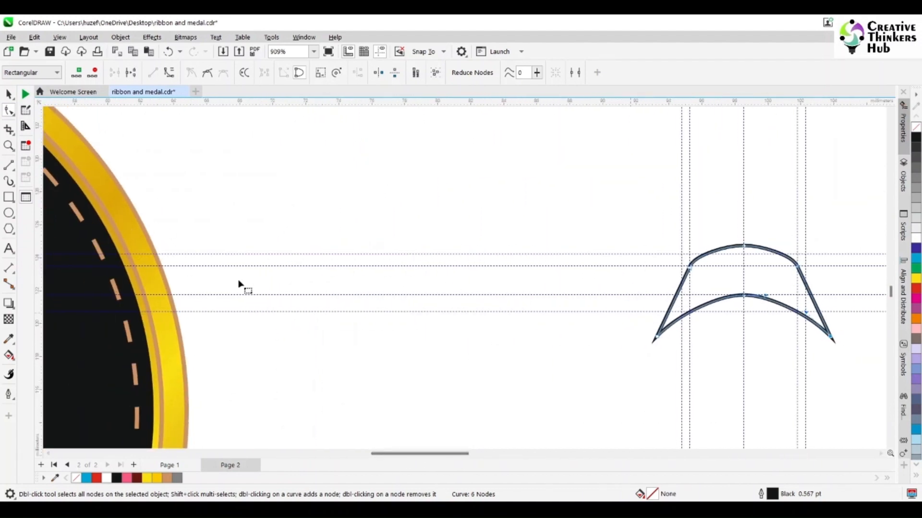
pyautogui.click(10, 356)
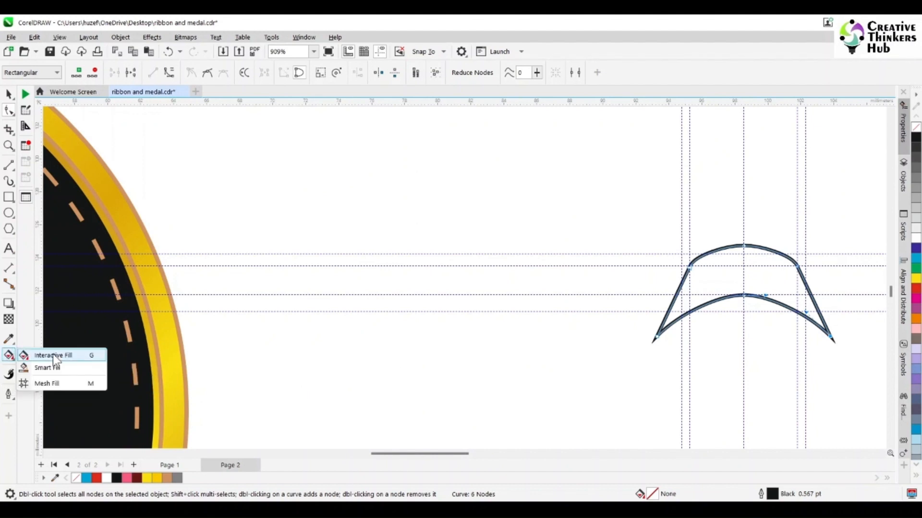
pyautogui.click(53, 354)
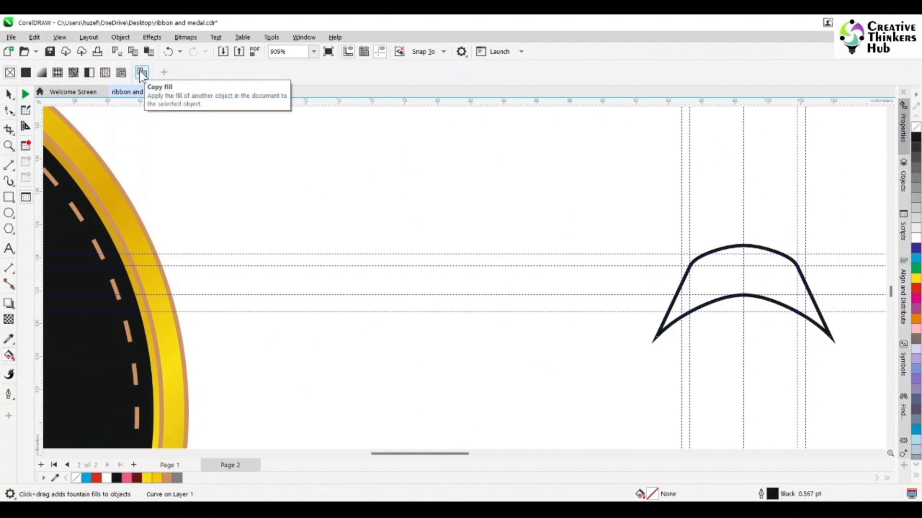
pyautogui.moveTo(681, 263); pyautogui.dragTo(800, 325)
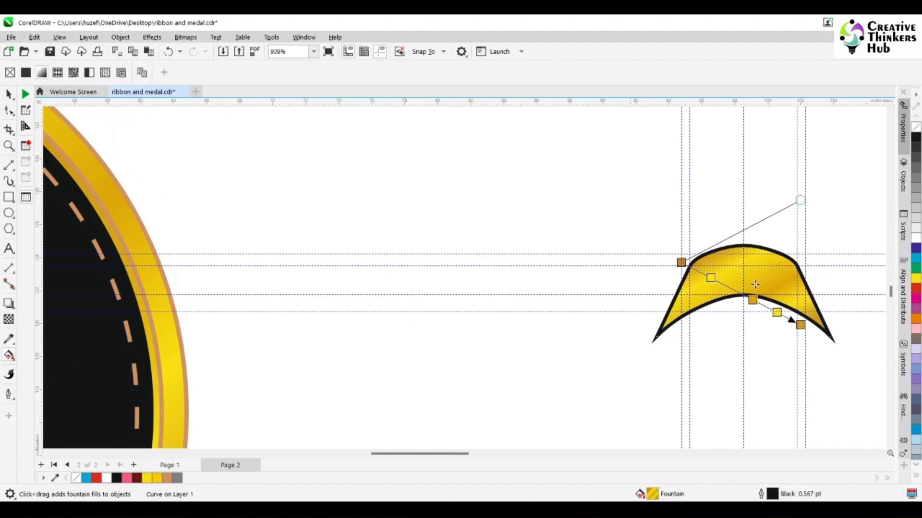
# Add a horizontal guideline through the lower tips and align the gradient vertically along the centre guideline, from the arc's peak to that line.
pyautogui.moveTo(681, 263); pyautogui.dragTo(743, 254)
pyautogui.click(800, 325)
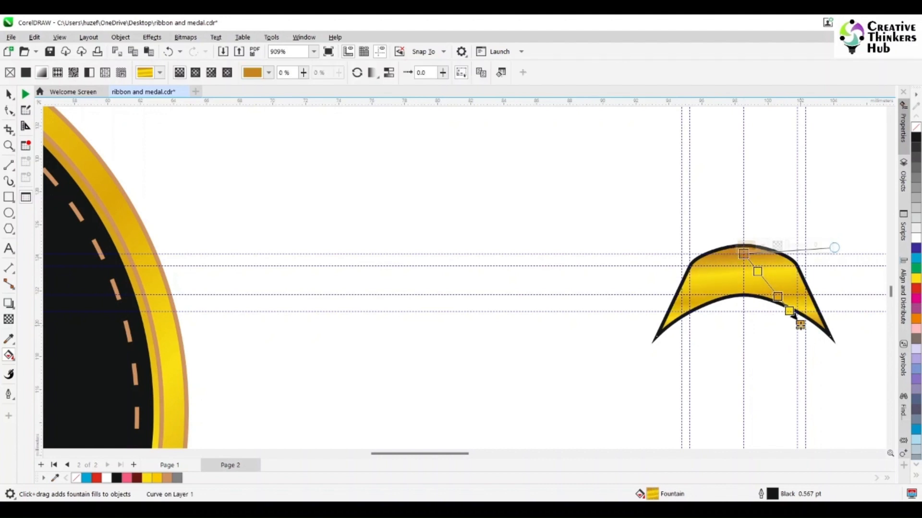
pyautogui.click(830, 337)
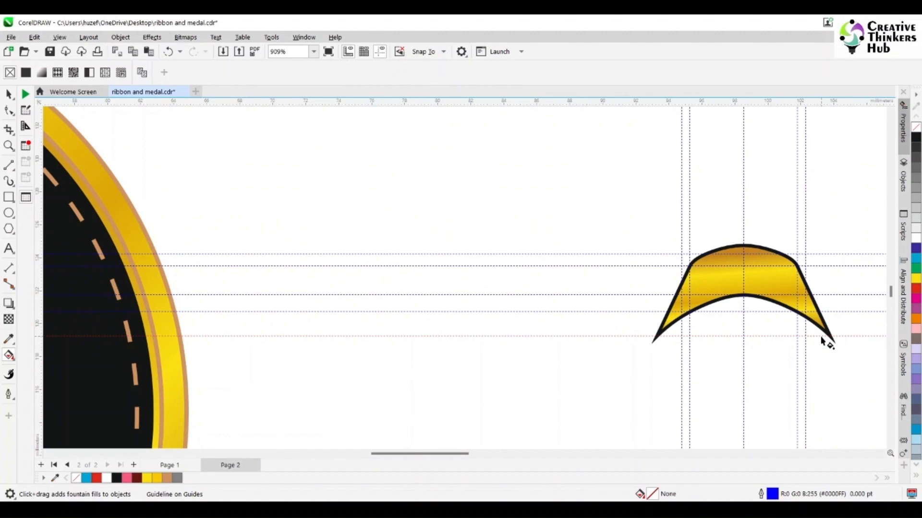
pyautogui.click(762, 278)
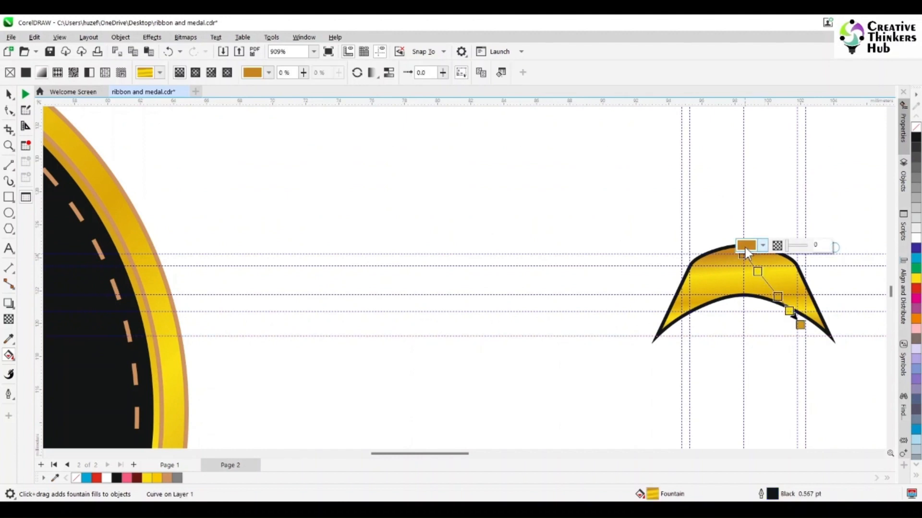
pyautogui.moveTo(745, 247); pyautogui.dragTo(743, 247)
pyautogui.click(800, 325)
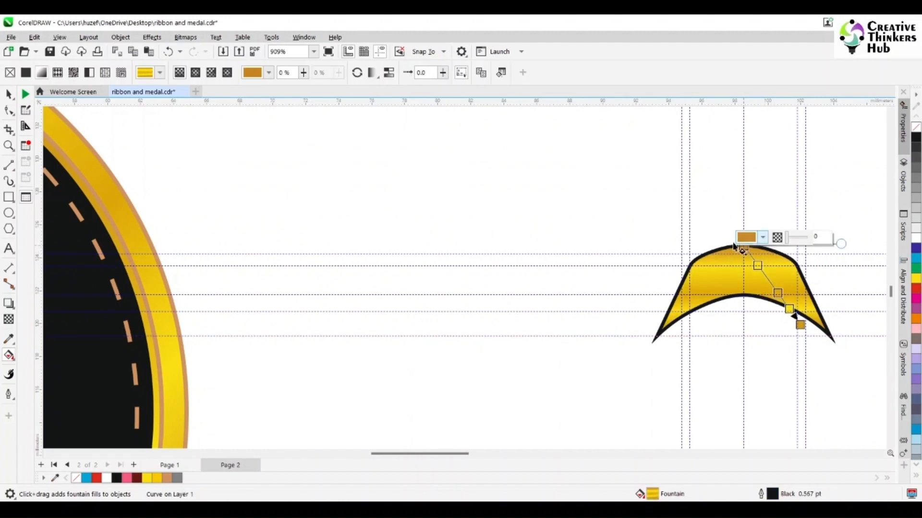
pyautogui.moveTo(798, 324); pyautogui.dragTo(743, 336)
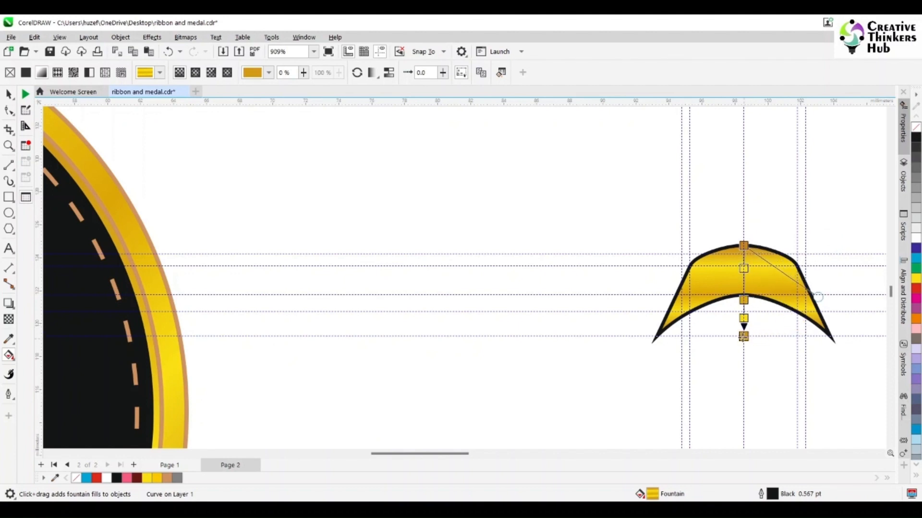
pyautogui.moveTo(819, 296); pyautogui.dragTo(819, 246)
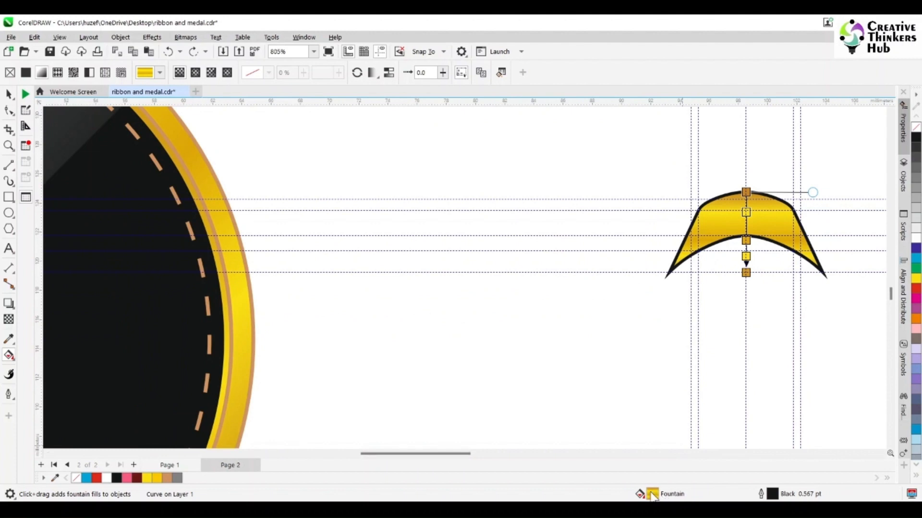
# Rotate the shape's fountain fill to 180° so the gold bands run across its width.
pyautogui.doubleClick(653, 494)
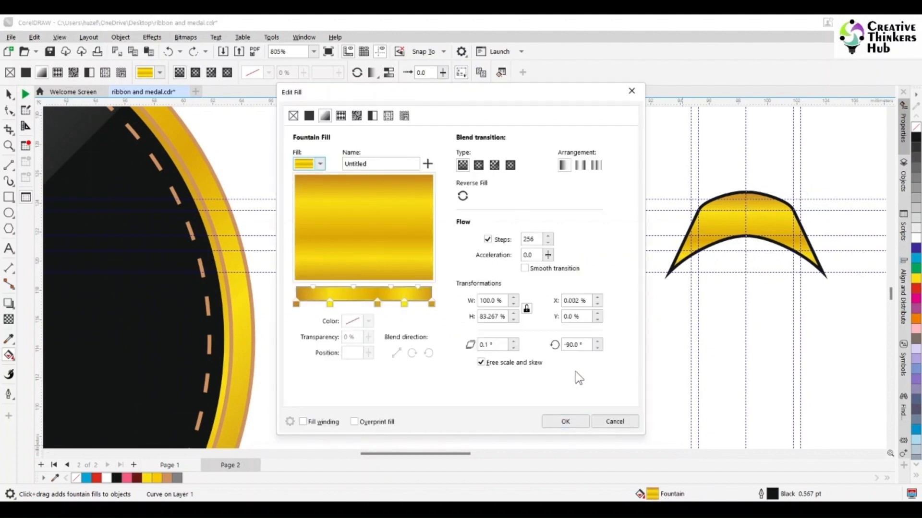
pyautogui.moveTo(294, 271); pyautogui.dragTo(329, 225)
pyautogui.moveTo(586, 344); pyautogui.dragTo(552, 349)
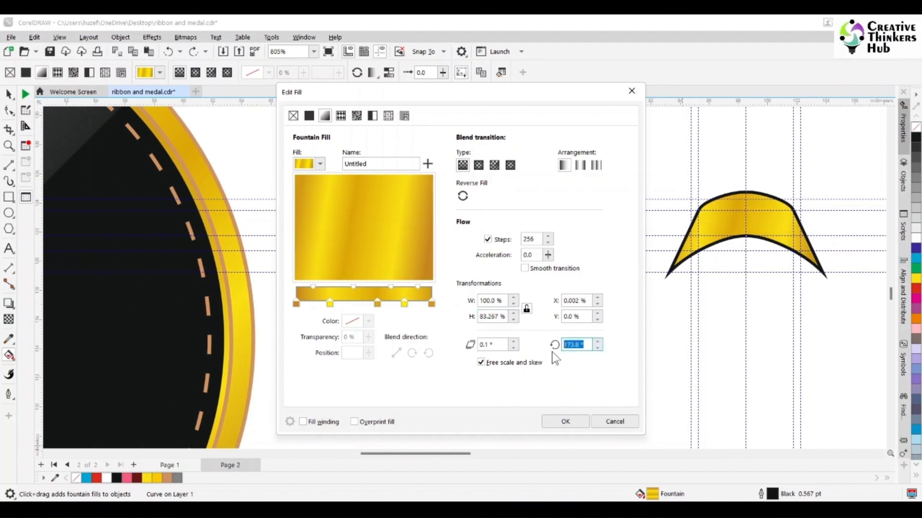
pyautogui.write('180')
pyautogui.click(571, 428)
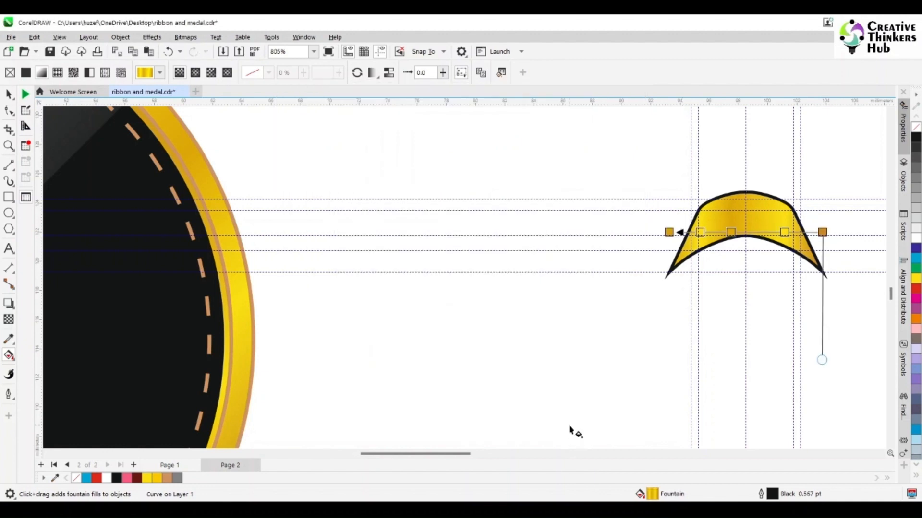
pyautogui.click(600, 331)
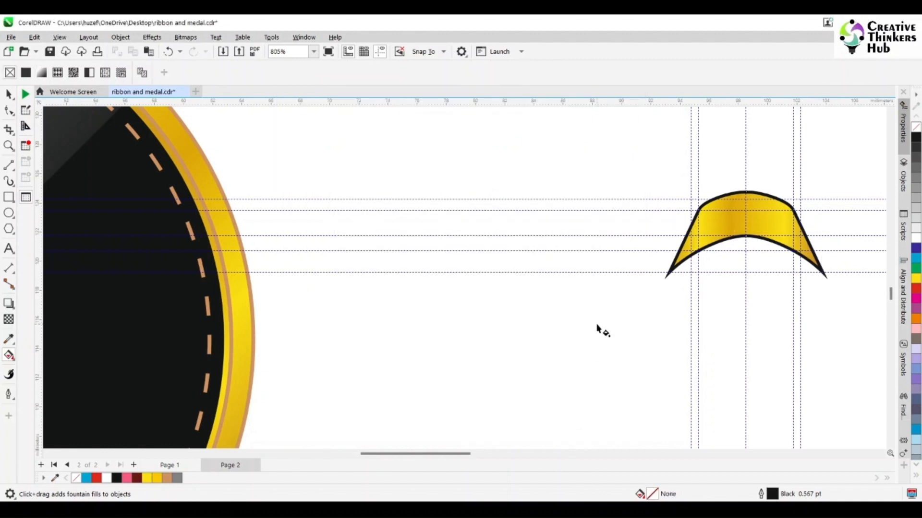
# Recolour the shape's outline with the brown of the medal's outer ring, C:0 M:40 Y:60 K:20.
pyautogui.click(8, 94)
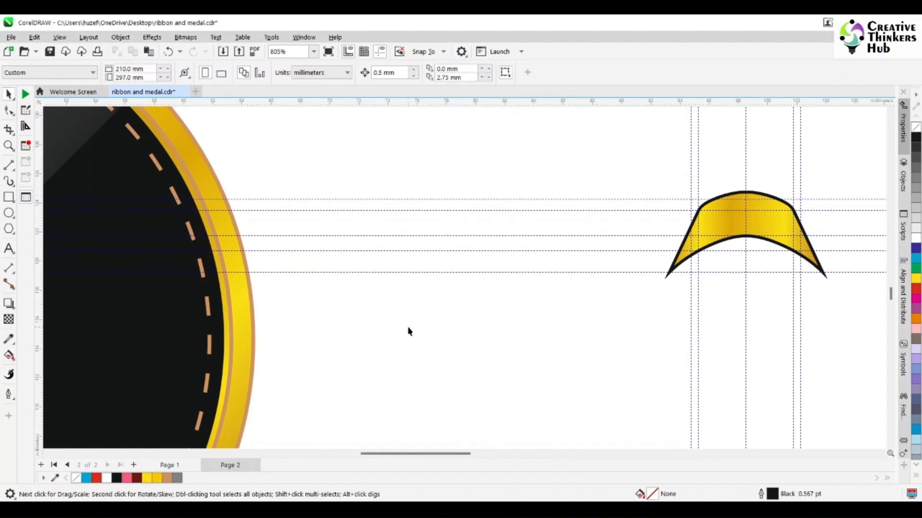
pyautogui.click(736, 224)
pyautogui.click(916, 475)
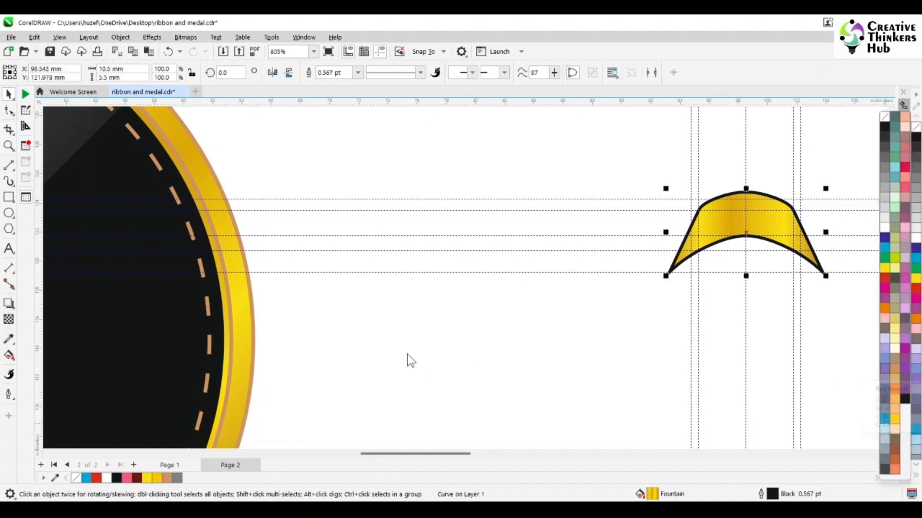
pyautogui.click(254, 331)
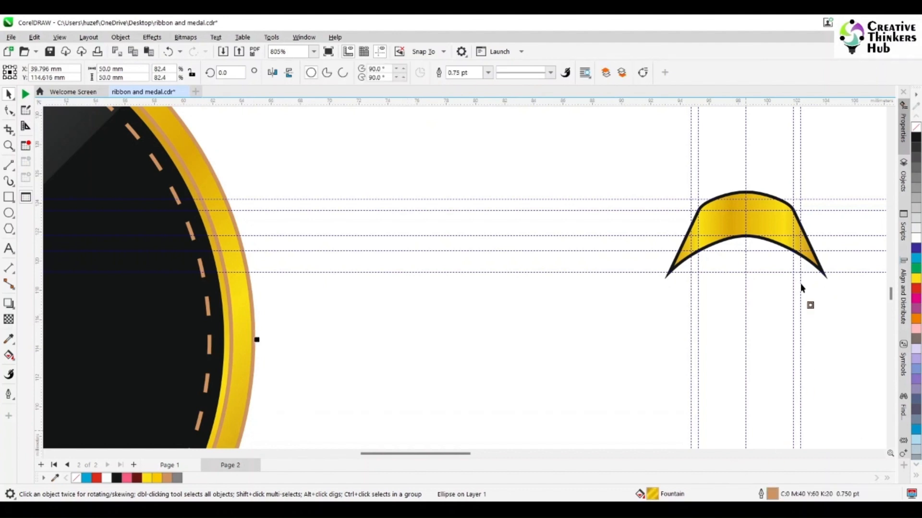
pyautogui.moveTo(808, 265); pyautogui.dragTo(808, 265)
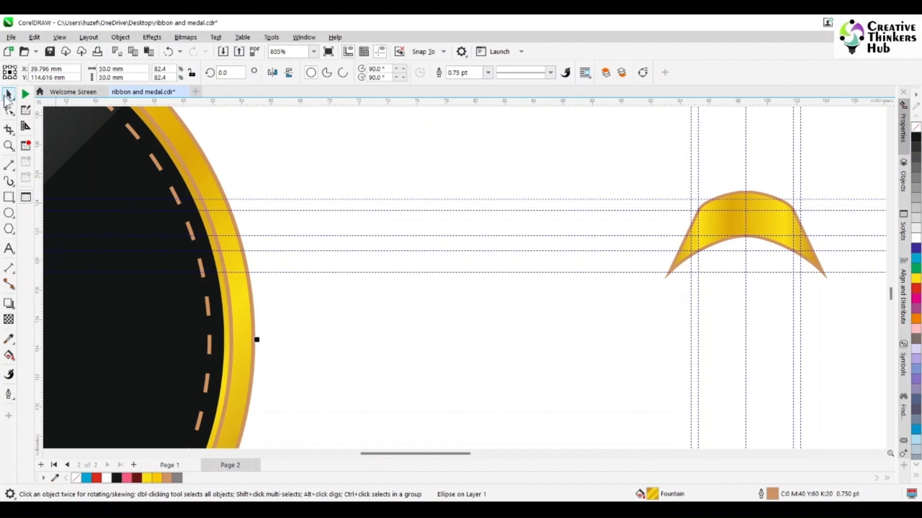
pyautogui.click(535, 370)
# Duplicate the gold shape, rotate one copy by 30°, and place it overlapping the lower left of the upright one.
pyautogui.click(775, 225)
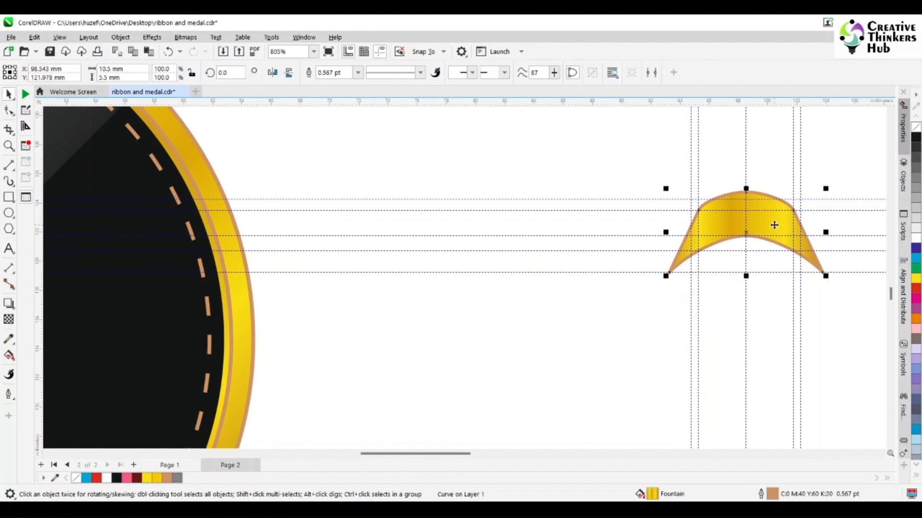
pyautogui.hotkey('ctrl', 'c')
pyautogui.click(240, 73)
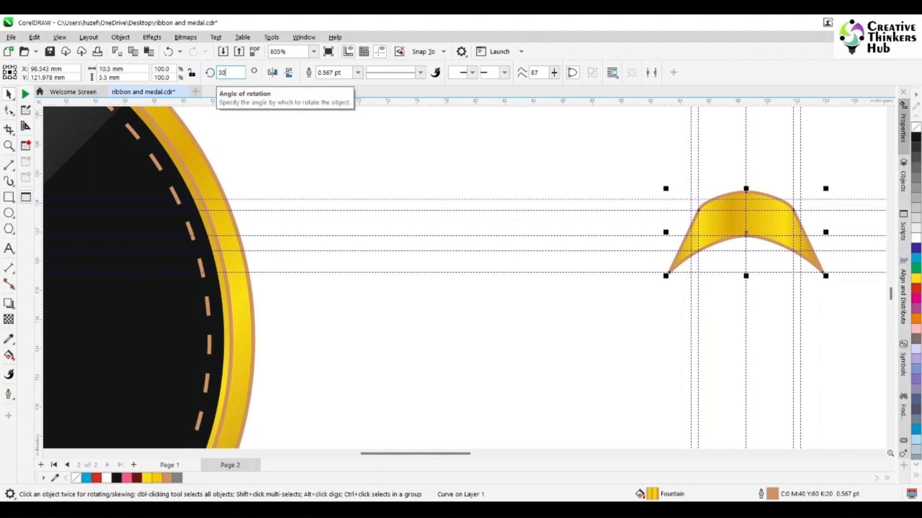
pyautogui.write('30')
pyautogui.press('Return')
pyautogui.moveTo(710, 244); pyautogui.dragTo(674, 244)
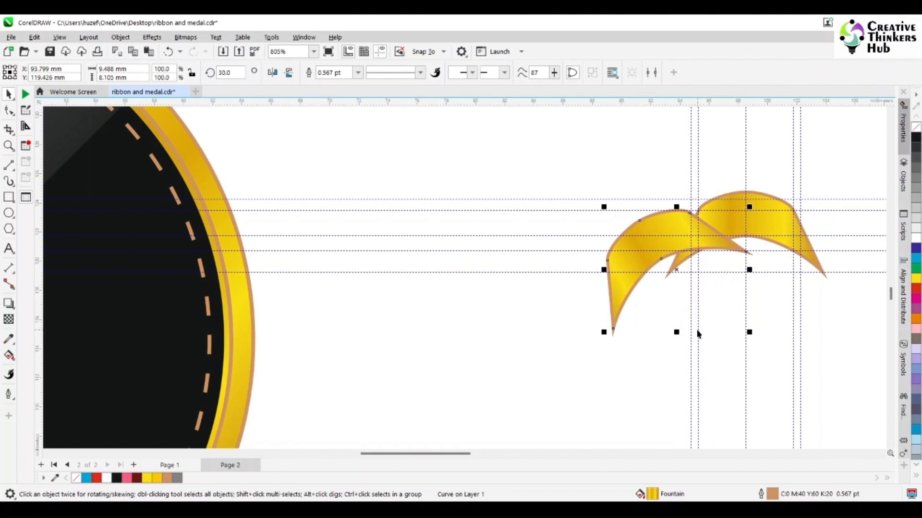
# Mirror a copy of the rotated piece onto the right with the inner tips meeting, and shrink both side pieces to about 17.1 × 7.3 mm overall.
pyautogui.click(272, 75)
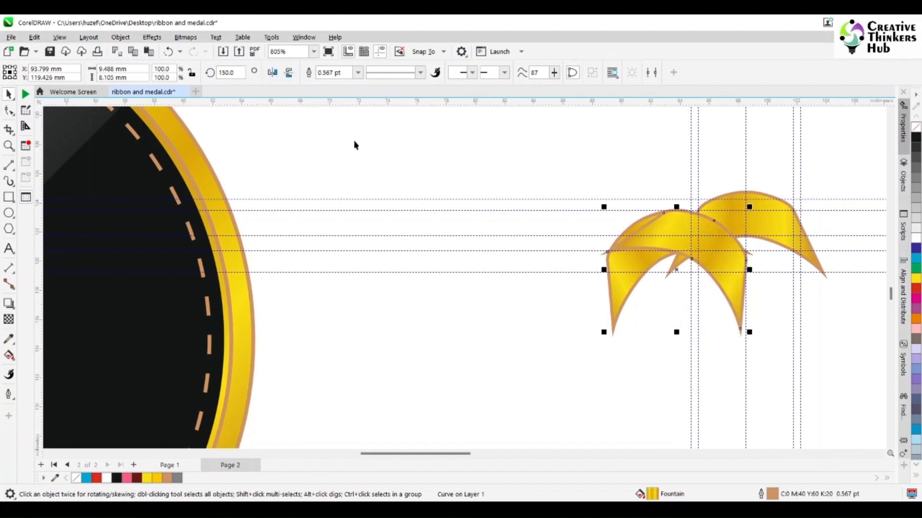
pyautogui.moveTo(607, 252); pyautogui.dragTo(746, 252)
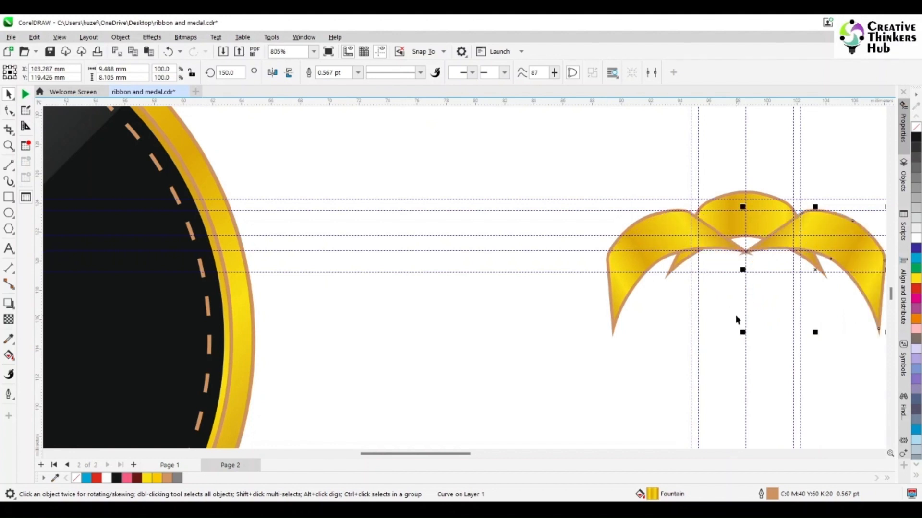
pyautogui.keyDown('shift'); pyautogui.click(619, 273); pyautogui.keyUp('shift')
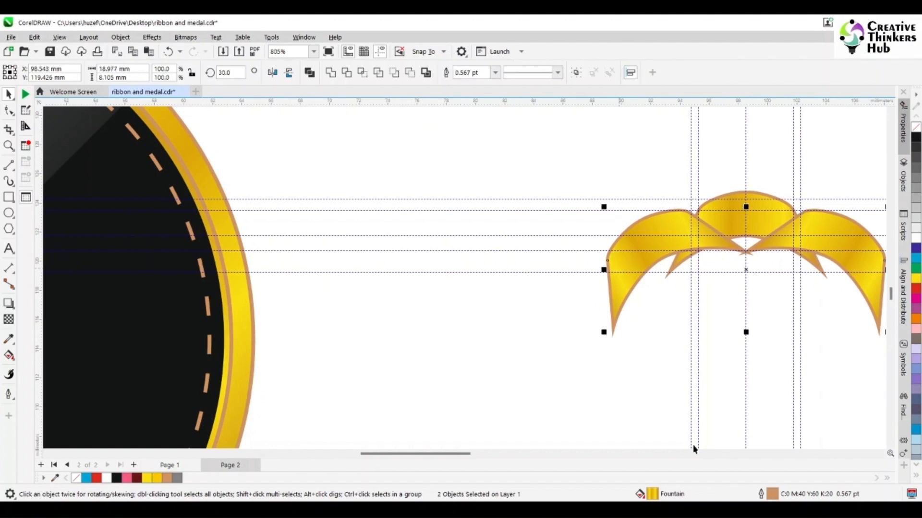
pyautogui.moveTo(431, 455); pyautogui.dragTo(462, 456)
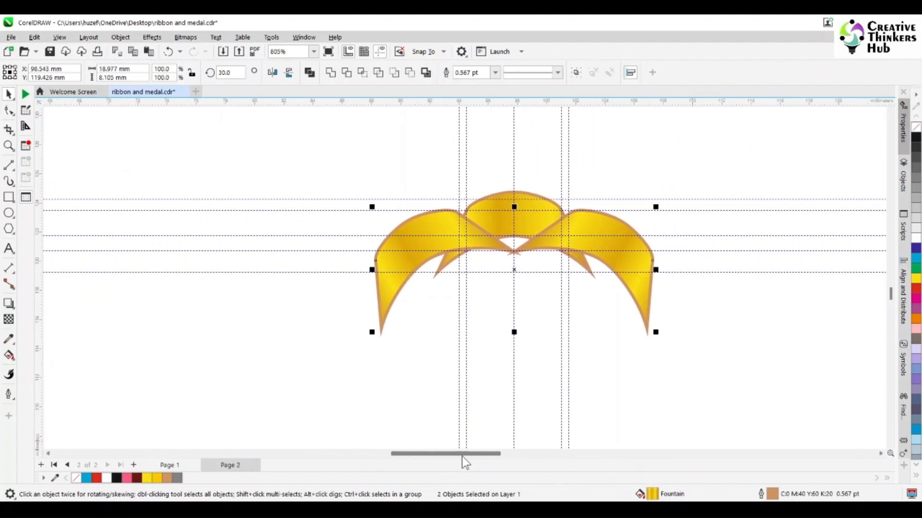
pyautogui.moveTo(655, 207)
pyautogui.mouseDown()
pyautogui.moveTo(641, 228)
pyautogui.moveTo(621, 208)
pyautogui.moveTo(642, 200)
pyautogui.mouseUp()
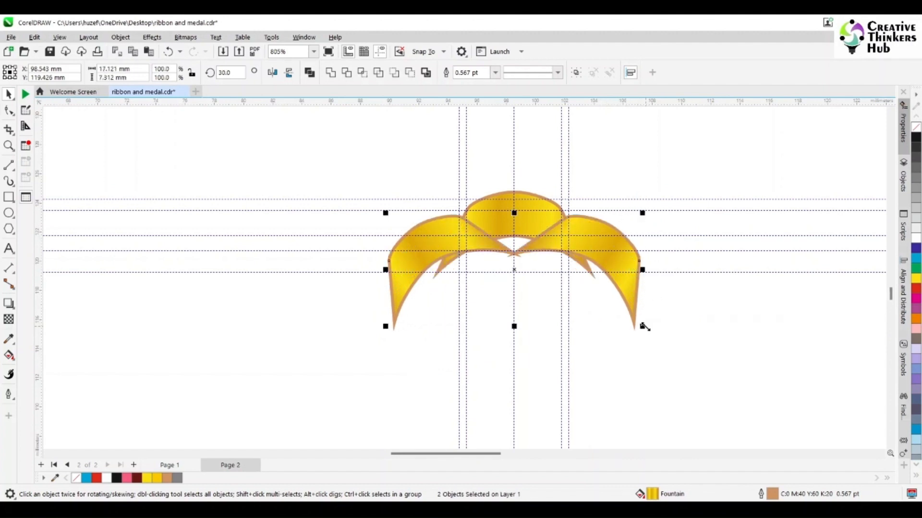
# Shrink both side pieces to about 13.3 × 5.7 mm overall, group them, and nudge the group slightly down below the centre piece.
pyautogui.moveTo(643, 327); pyautogui.dragTo(626, 328)
pyautogui.moveTo(385, 318); pyautogui.dragTo(413, 308)
pyautogui.moveTo(624, 307); pyautogui.dragTo(615, 304)
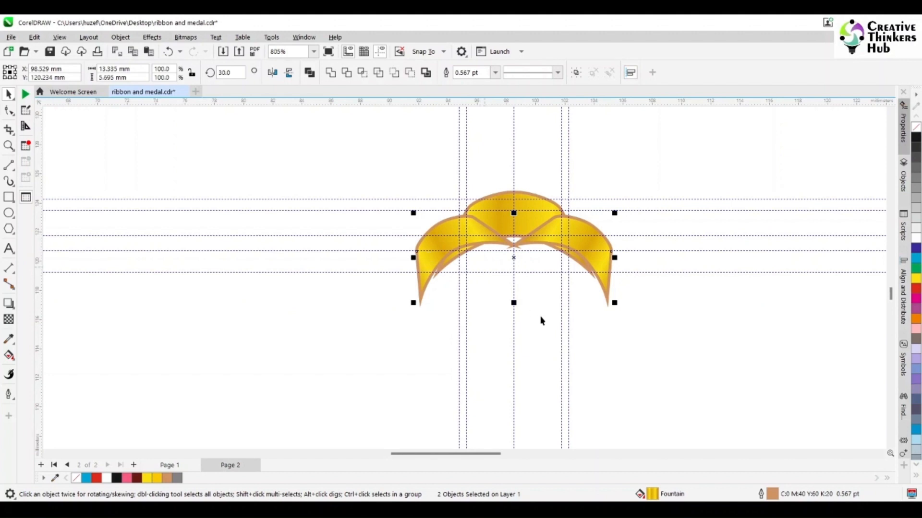
pyautogui.hotkey('ctrl', 'g')
pyautogui.press('Down')
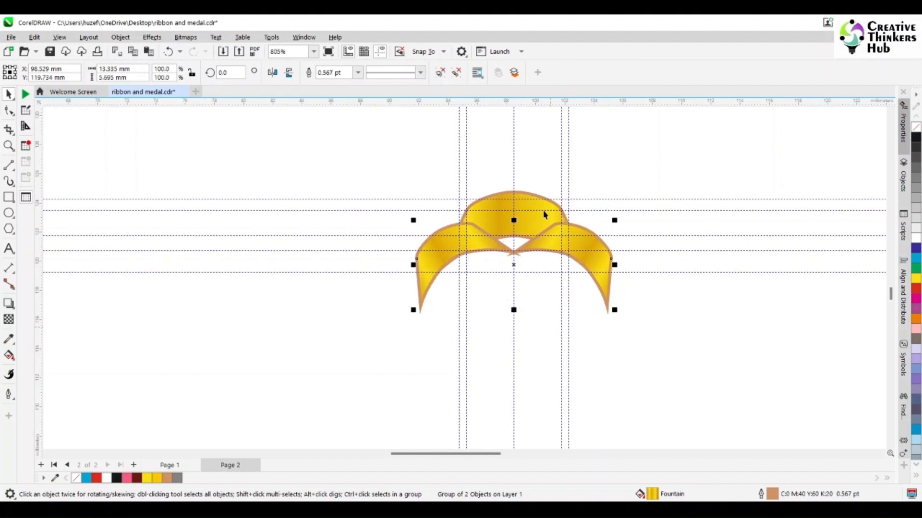
pyautogui.click(623, 356)
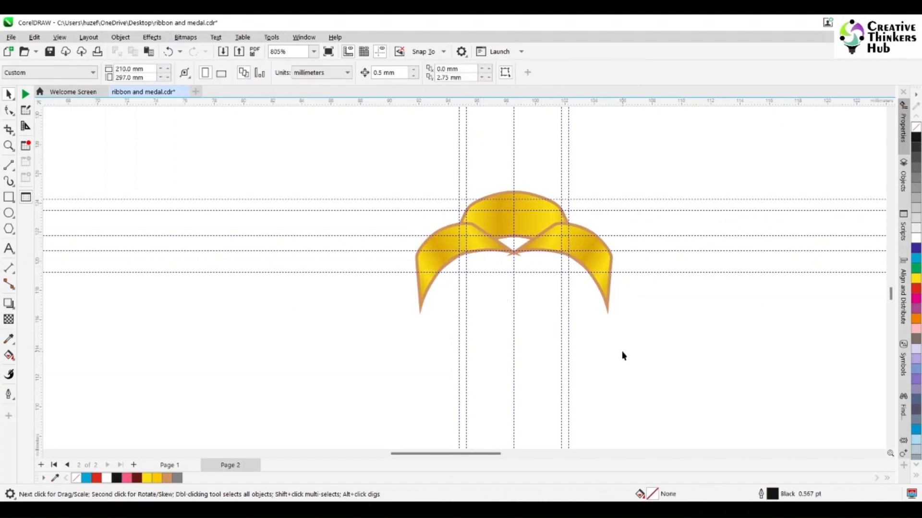
# In the left side piece's fountain fill, move the two yellow stops inward to 35% and 70%.
pyautogui.click(442, 248)
pyautogui.keyDown('ctrl'); pyautogui.click(442, 247); pyautogui.keyUp('ctrl')
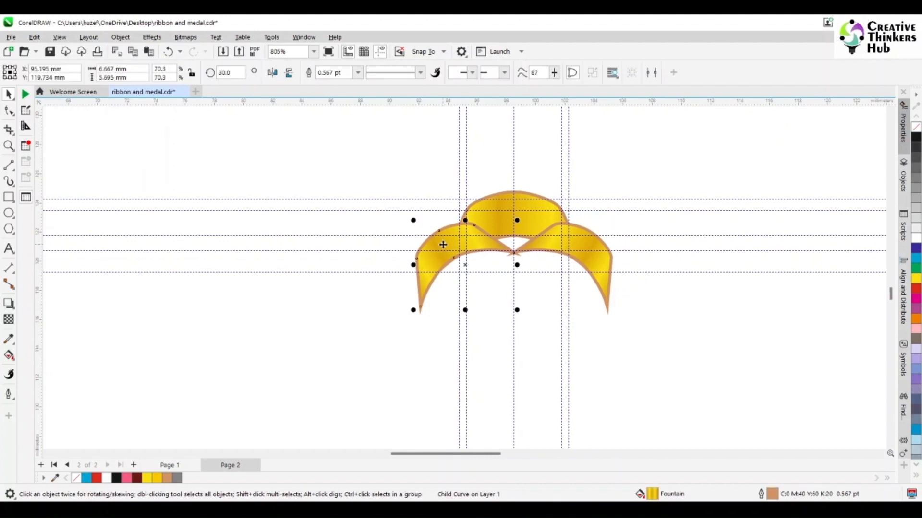
pyautogui.doubleClick(653, 494)
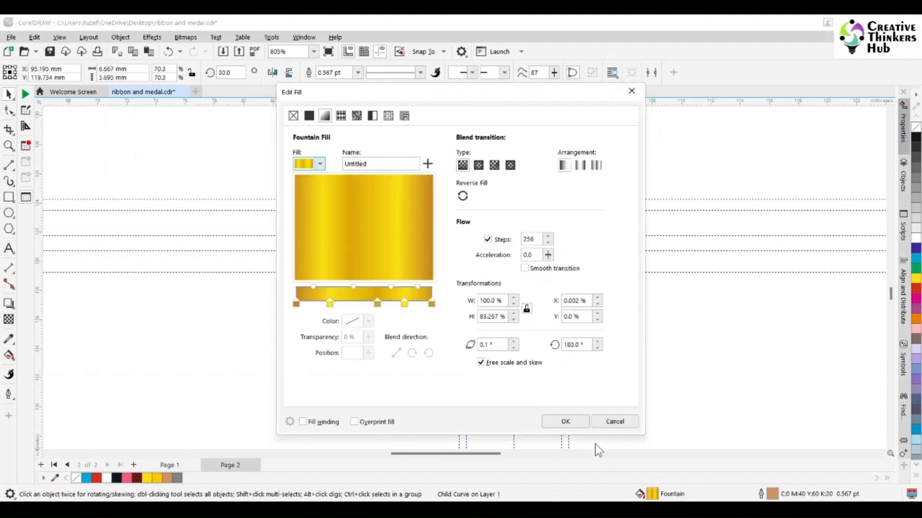
pyautogui.moveTo(505, 93); pyautogui.dragTo(774, 96)
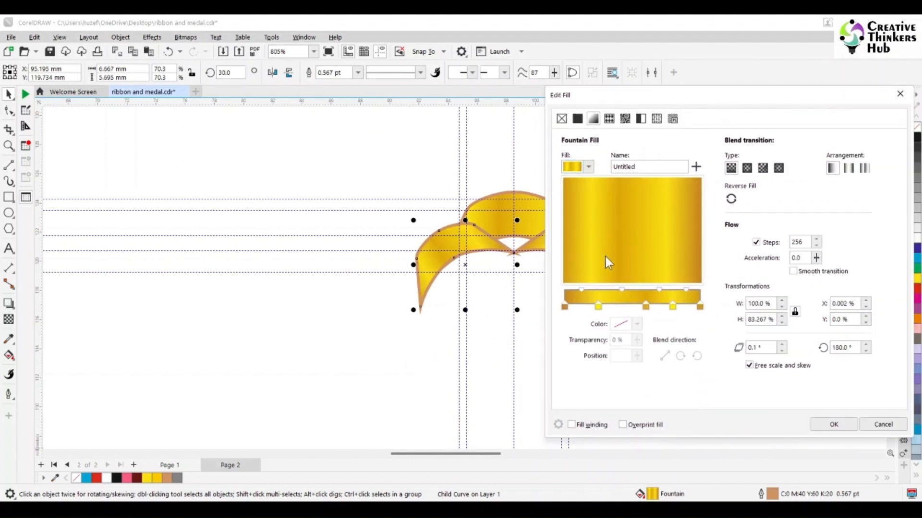
pyautogui.moveTo(597, 306); pyautogui.dragTo(637, 305)
pyautogui.click(667, 307)
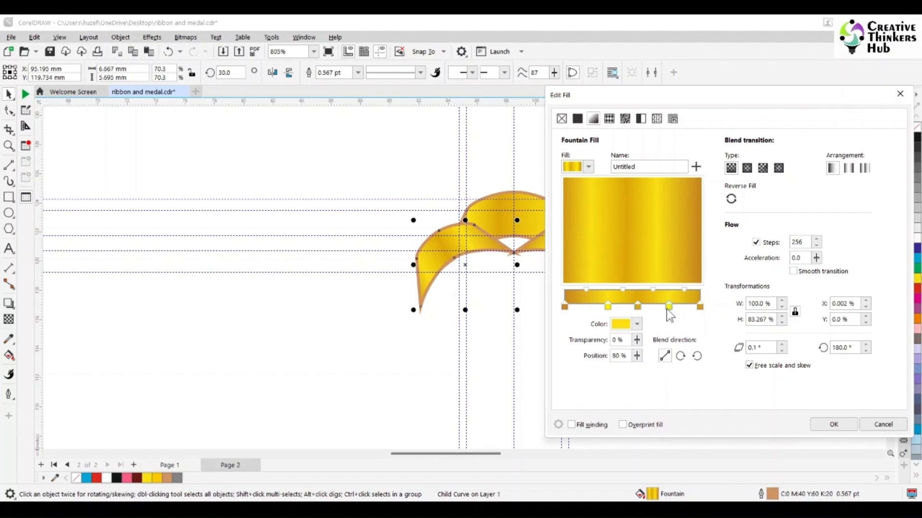
pyautogui.moveTo(607, 306); pyautogui.dragTo(659, 307)
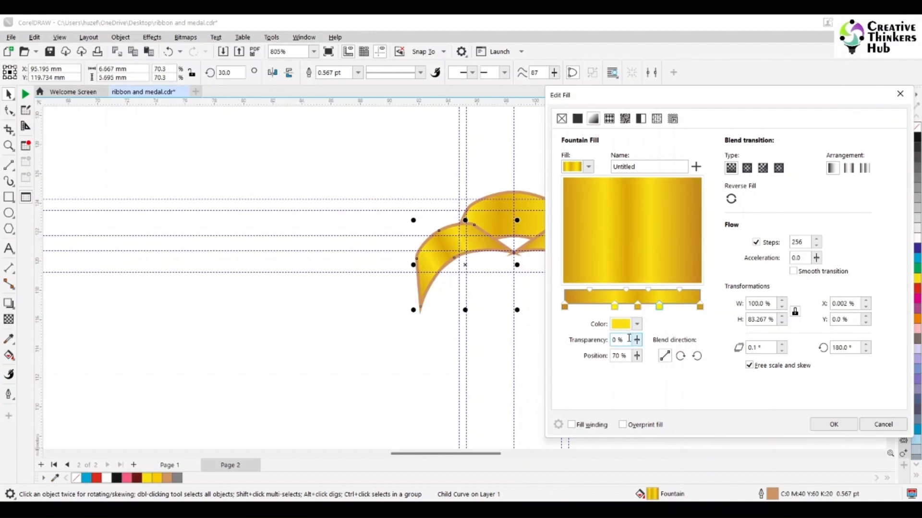
pyautogui.click(615, 306)
pyautogui.moveTo(627, 356); pyautogui.dragTo(595, 358)
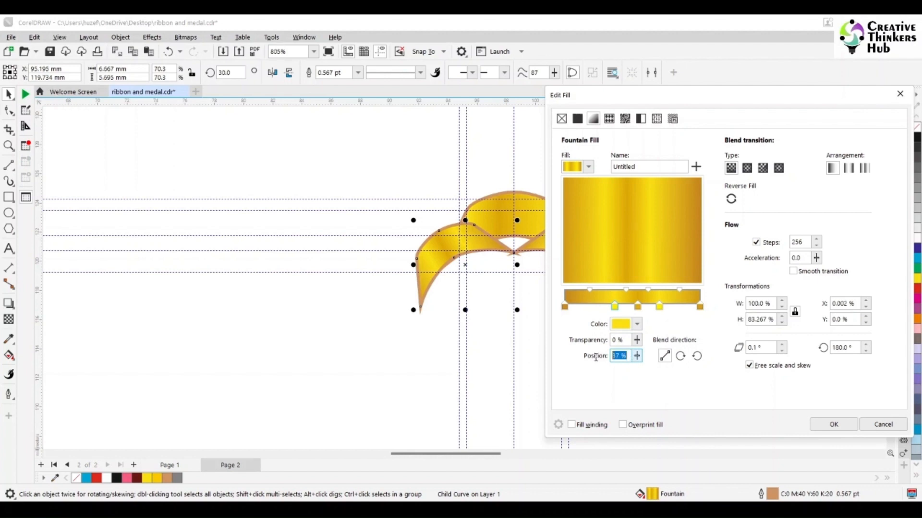
pyautogui.write('45')
pyautogui.press('Return')
# Set the left piece's middle dark gold stop to 55% and its fill rotation to 0°, and apply the fill.
pyautogui.click(638, 307)
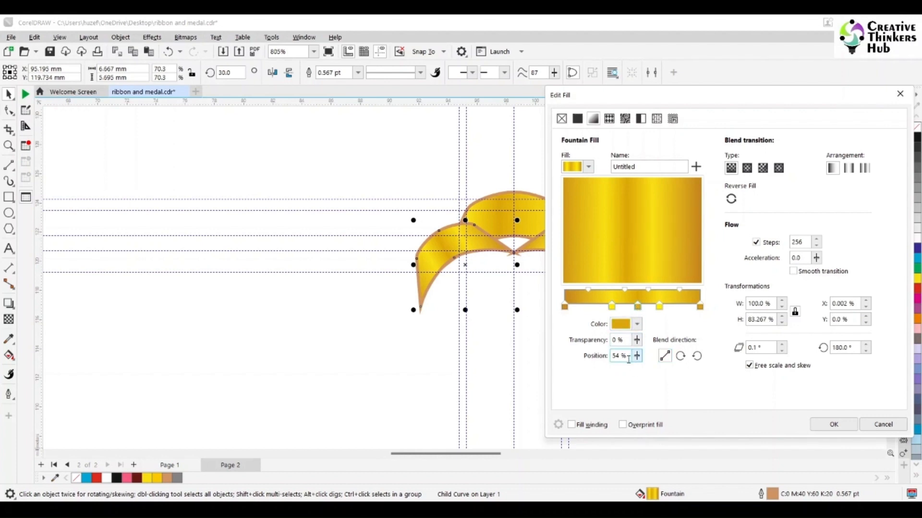
pyautogui.moveTo(628, 359); pyautogui.dragTo(595, 360)
pyautogui.write('55')
pyautogui.press('Tab')
pyautogui.click(659, 306)
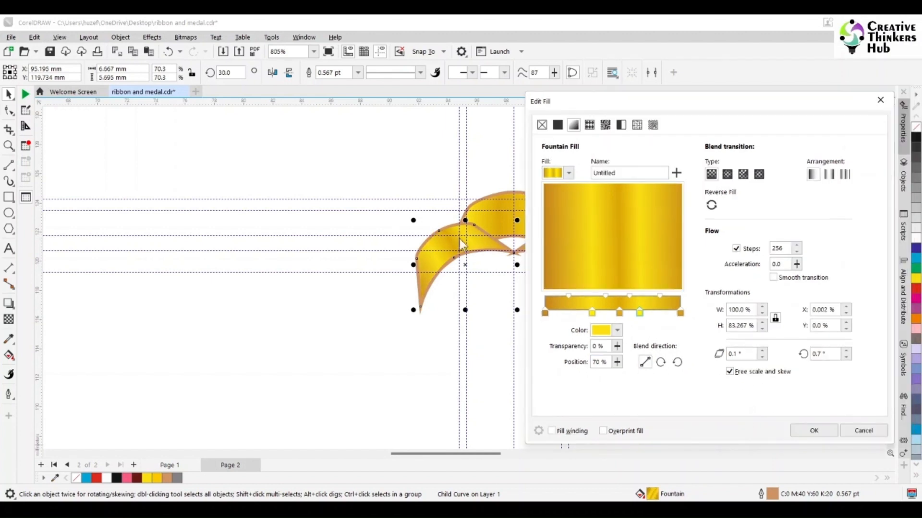
pyautogui.doubleClick(820, 354)
pyautogui.write('0')
pyautogui.press('Tab')
pyautogui.click(816, 431)
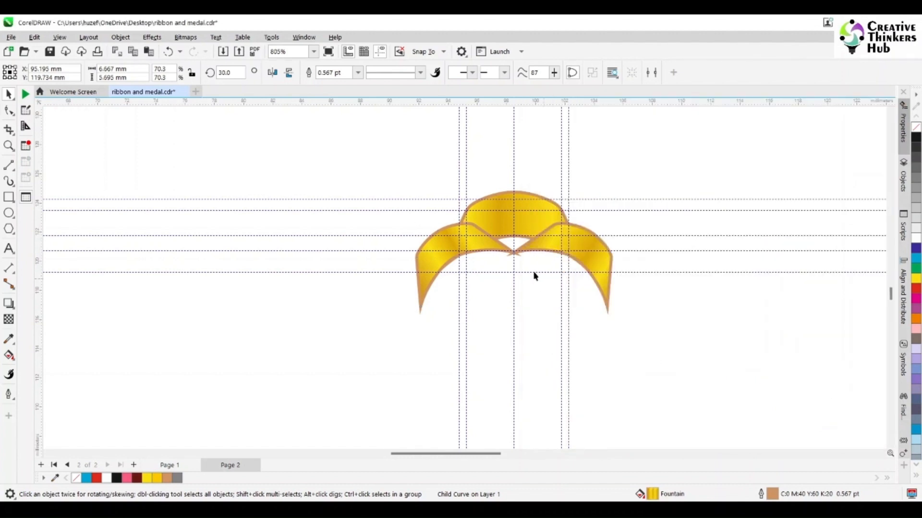
# In the upright centre piece's fountain fill, move the first yellow stop to 35%.
pyautogui.click(524, 228)
pyautogui.doubleClick(655, 495)
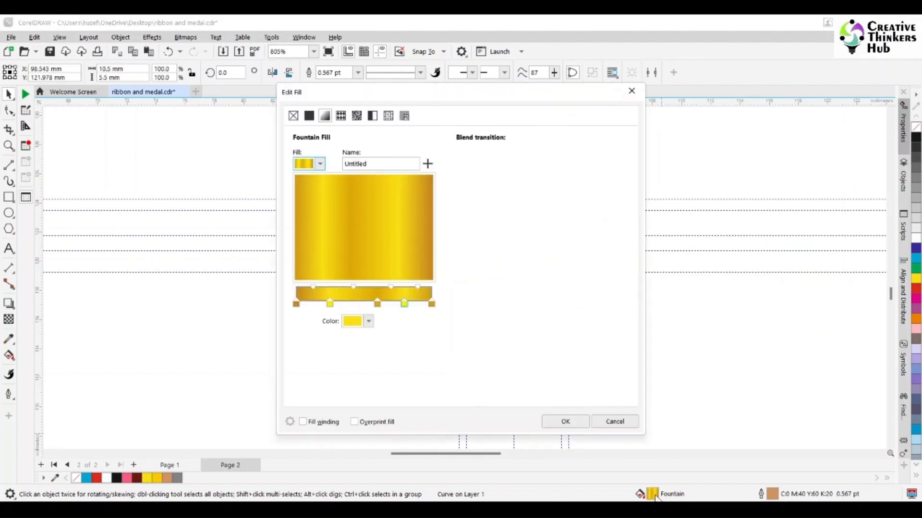
pyautogui.moveTo(422, 93); pyautogui.dragTo(782, 99)
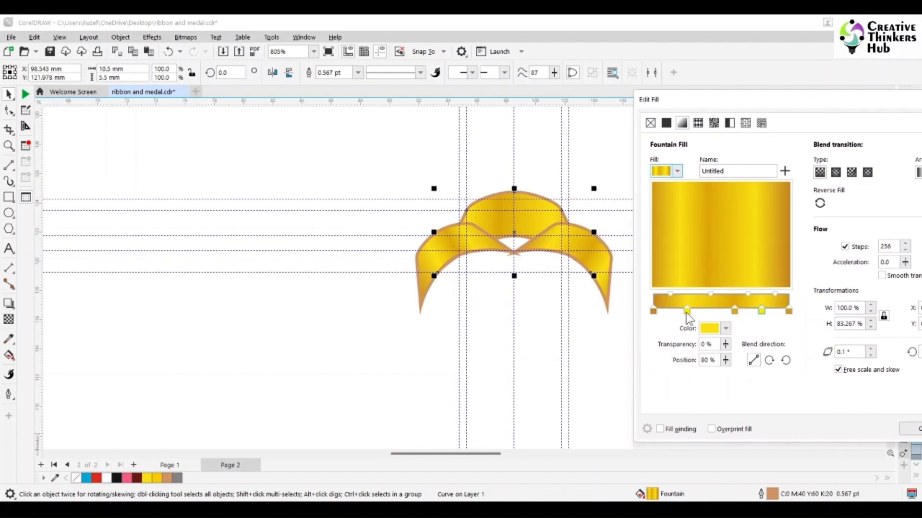
pyautogui.moveTo(687, 312); pyautogui.dragTo(707, 313)
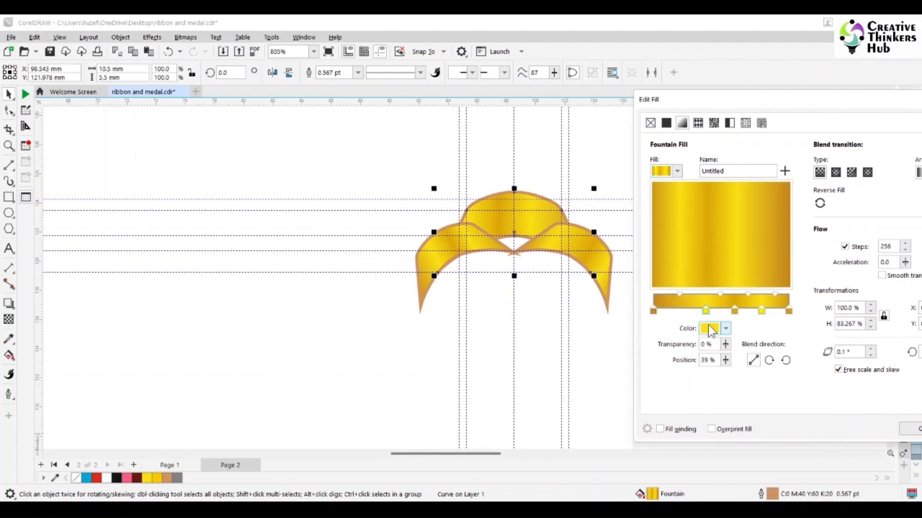
pyautogui.doubleClick(717, 361)
pyautogui.write('35')
pyautogui.press('Return')
# Move the centre piece's middle dark gold stop to 55% and its second yellow stop to 70%.
pyautogui.click(734, 311)
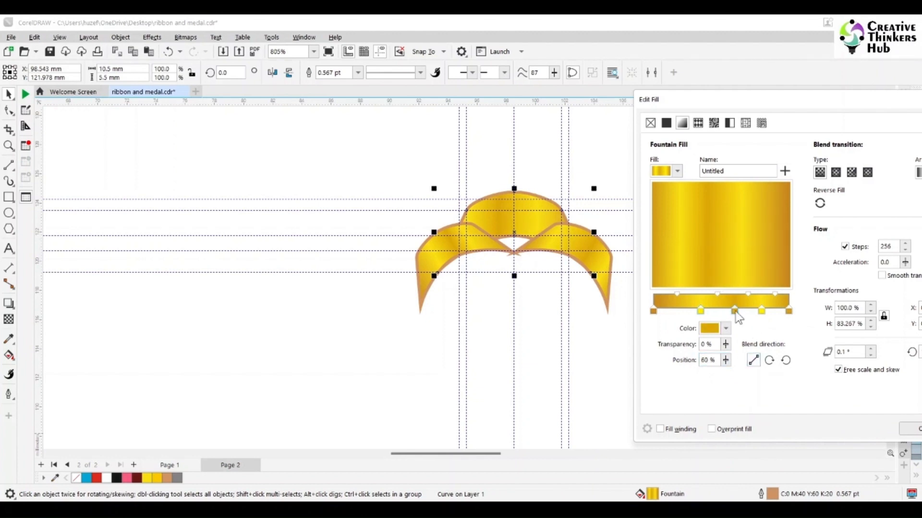
pyautogui.doubleClick(717, 361)
pyautogui.write('55')
pyautogui.press('Return')
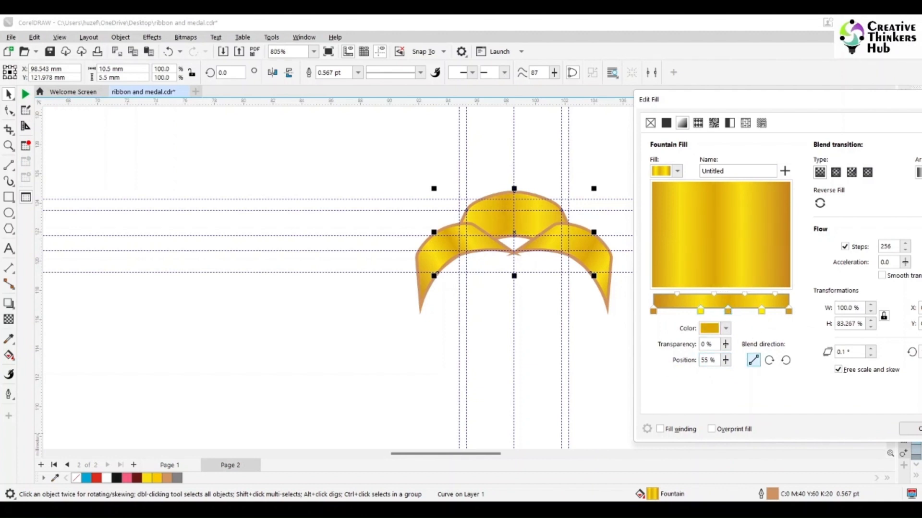
pyautogui.moveTo(761, 311); pyautogui.dragTo(749, 312)
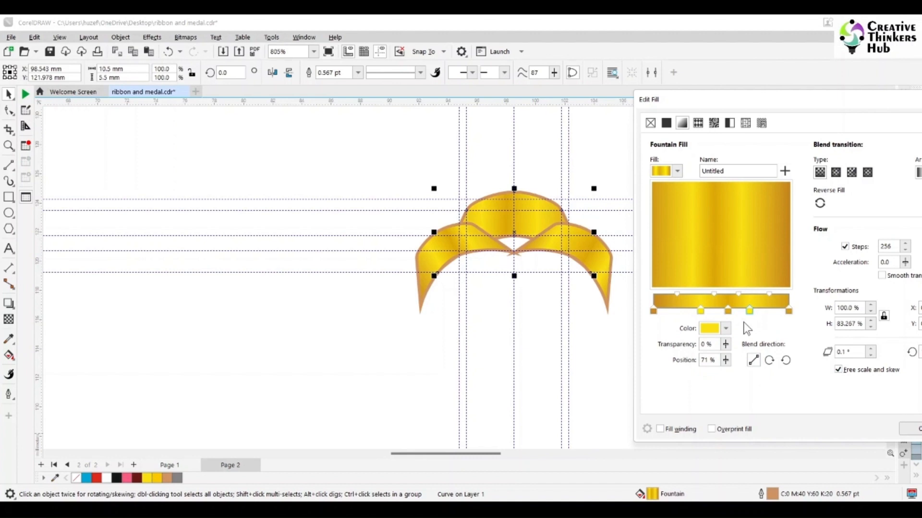
pyautogui.doubleClick(707, 360)
pyautogui.write('70')
pyautogui.press('Return')
pyautogui.click(788, 311)
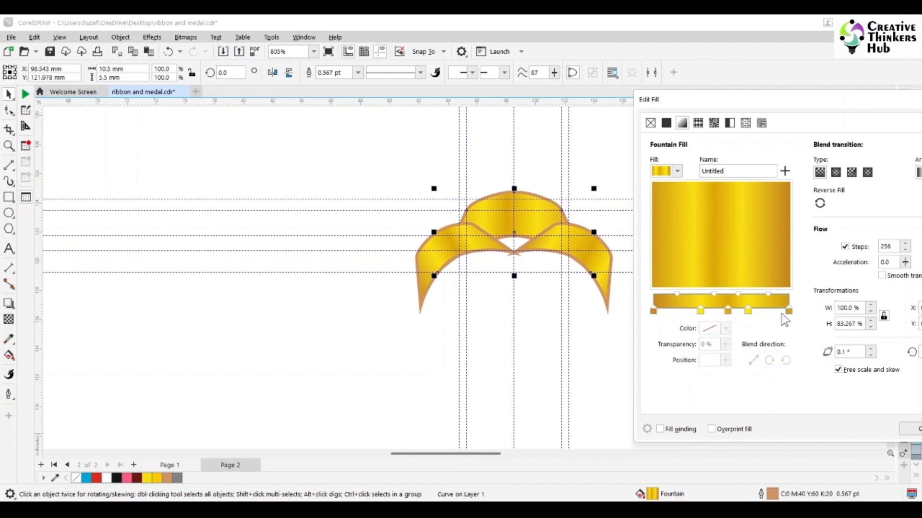
# Add a stop at 85% to the centre piece's gradient, coloured with the dark gold sampled near the gradient's end, C:5 M:35 Y:97 K:23.
pyautogui.doubleClick(765, 312)
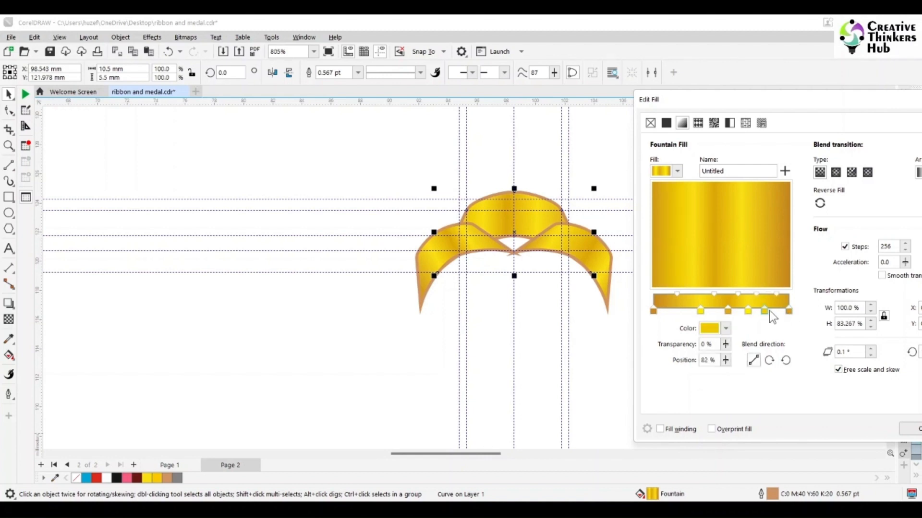
pyautogui.click(726, 329)
pyautogui.click(819, 289)
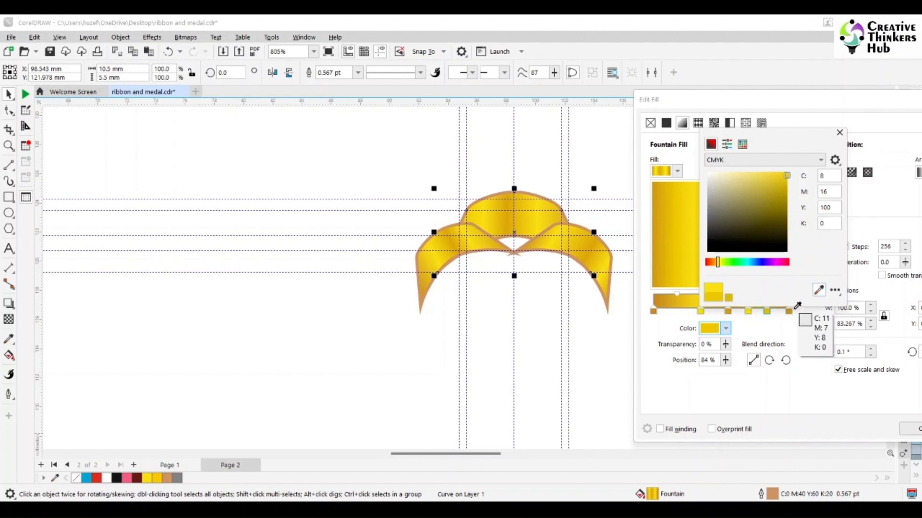
pyautogui.click(792, 309)
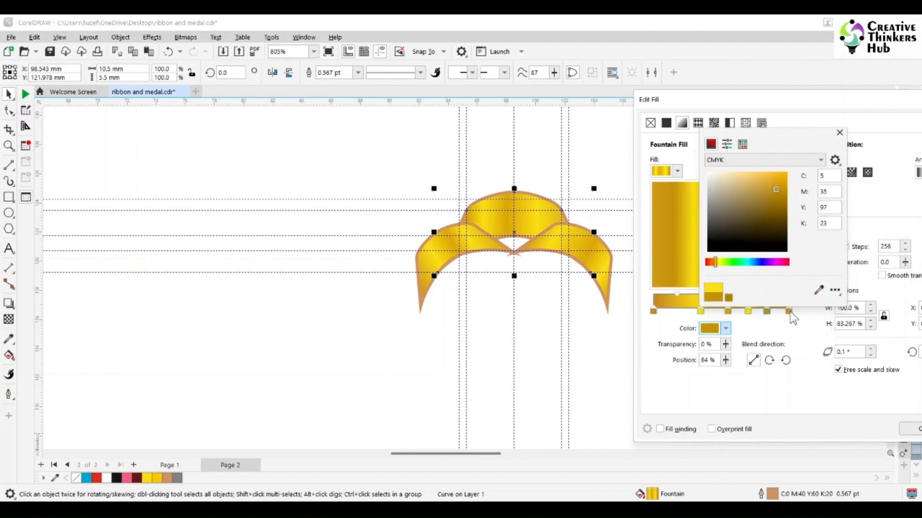
pyautogui.click(839, 133)
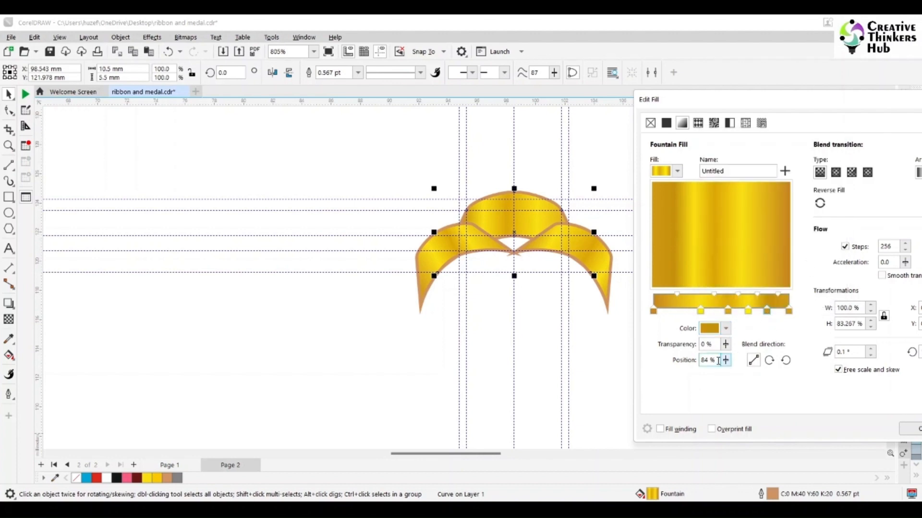
pyautogui.moveTo(718, 361); pyautogui.dragTo(685, 368)
pyautogui.write('85')
pyautogui.press('Return')
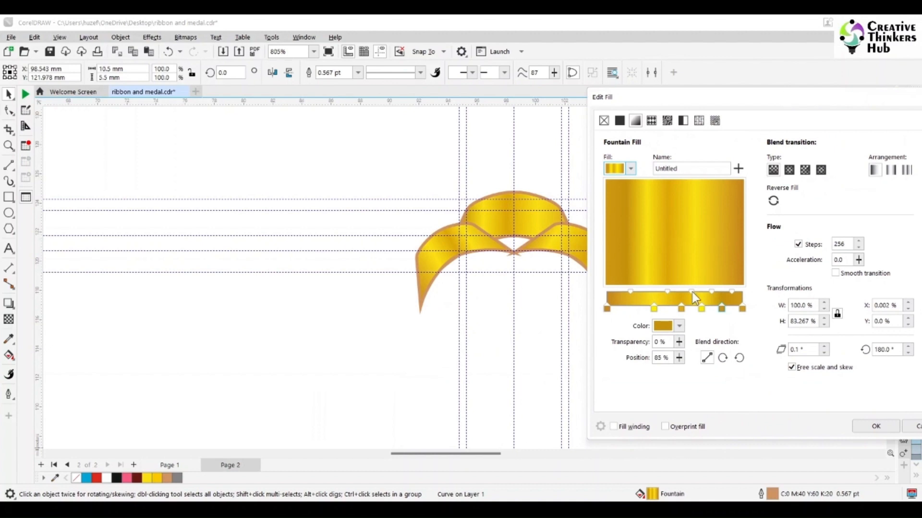
# Add a stop at 15% with the brown-gold sampled from the gradient's start, and apply the centre piece's fill.
pyautogui.doubleClick(629, 307)
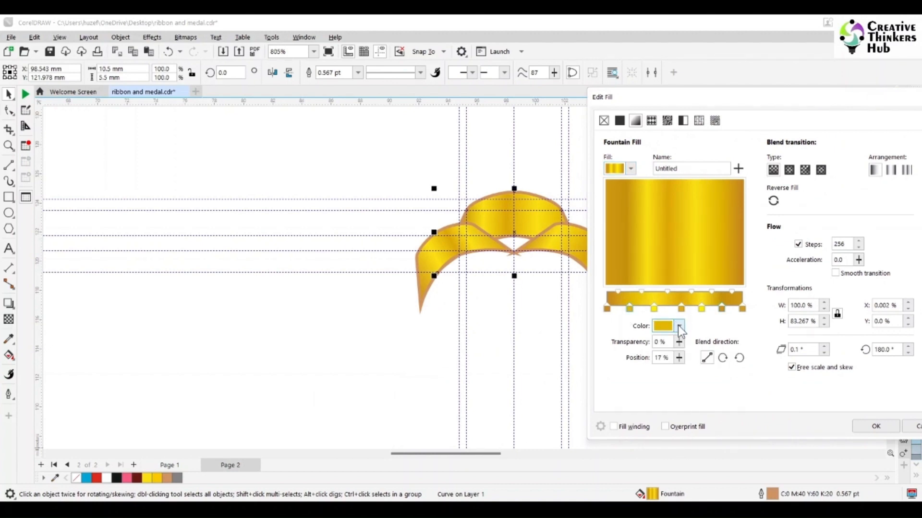
pyautogui.doubleClick(661, 358)
pyautogui.write('15')
pyautogui.click(679, 327)
pyautogui.click(768, 302)
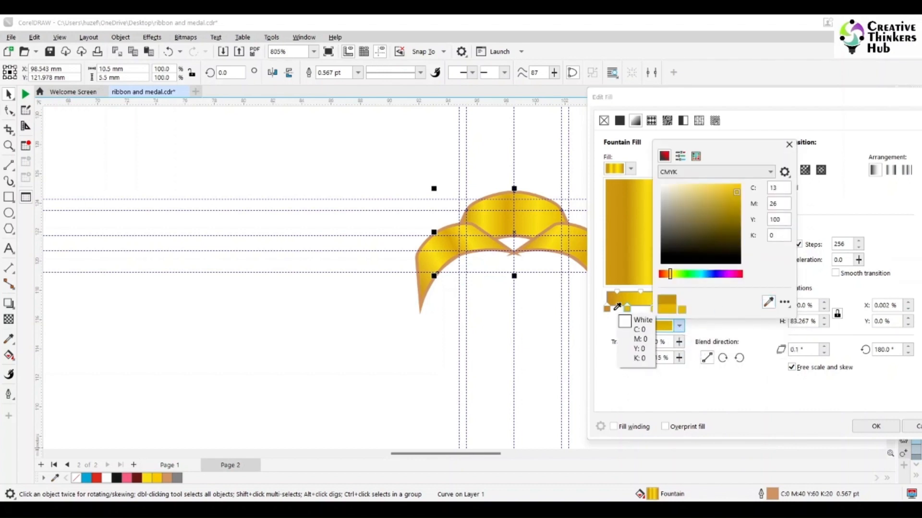
pyautogui.click(611, 305)
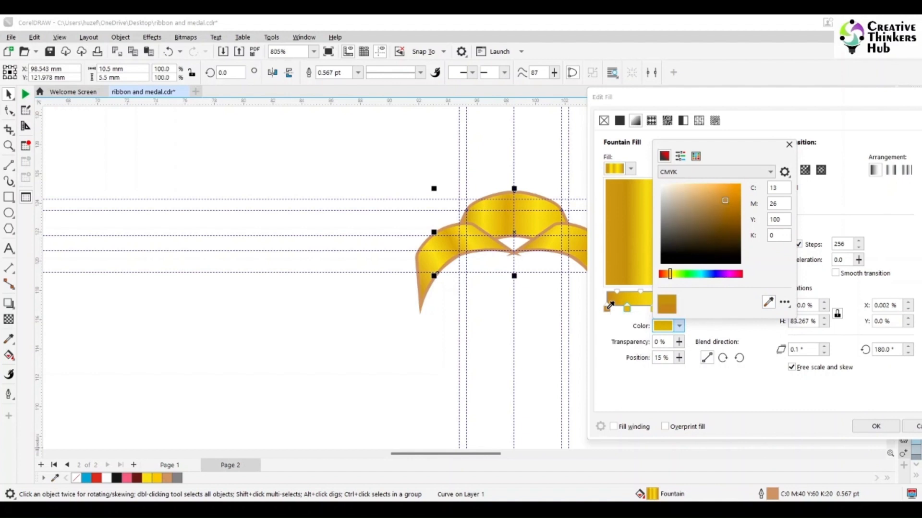
pyautogui.click(788, 144)
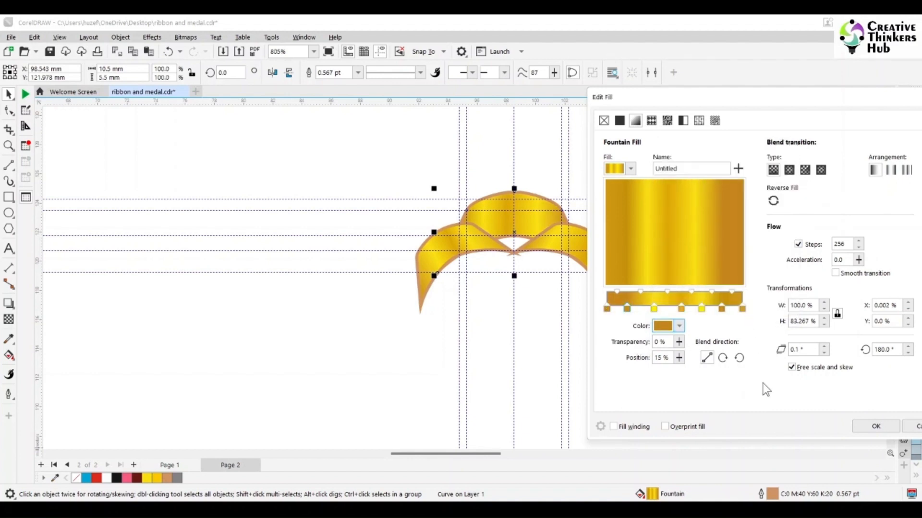
pyautogui.click(875, 426)
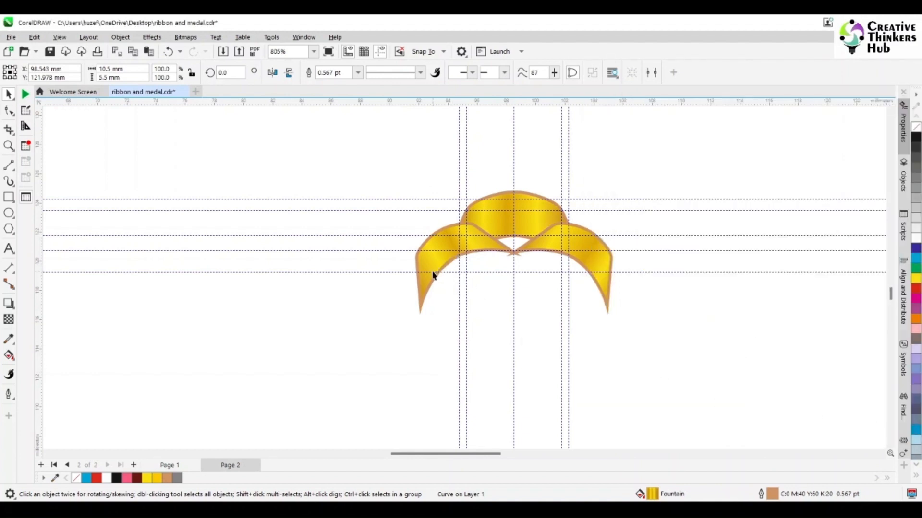
# Ungroup the two side pieces and delete the right one.
pyautogui.click(606, 266)
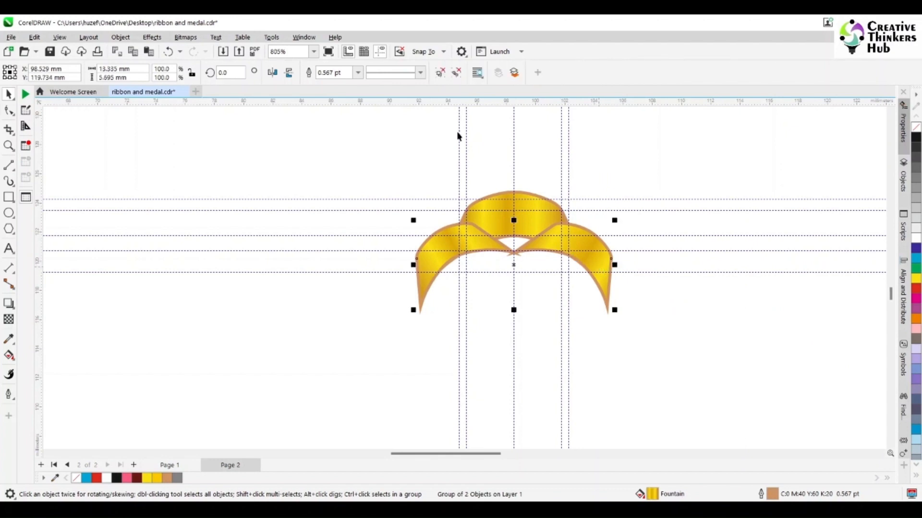
pyautogui.click(444, 72)
pyautogui.click(603, 279)
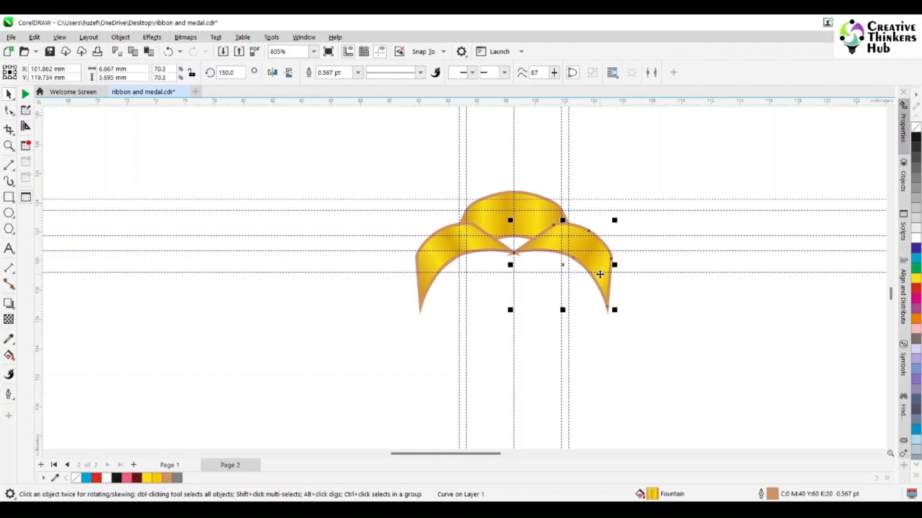
pyautogui.press('Delete')
# Add a stop at 15% to the left piece's gradient in the brown-gold sampled from its start stop, C:5 M:43 Y:94 K:20.
pyautogui.click(427, 270)
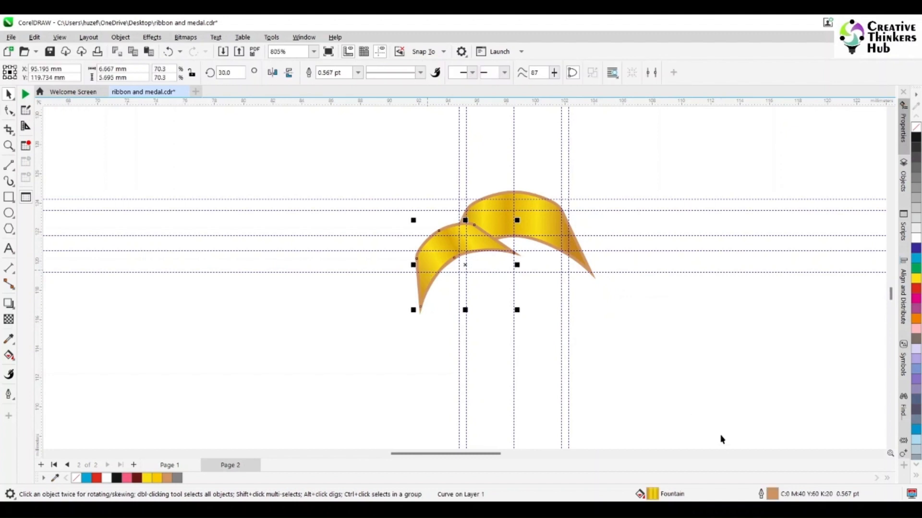
pyautogui.doubleClick(653, 494)
pyautogui.moveTo(480, 102); pyautogui.dragTo(808, 102)
pyautogui.click(646, 311)
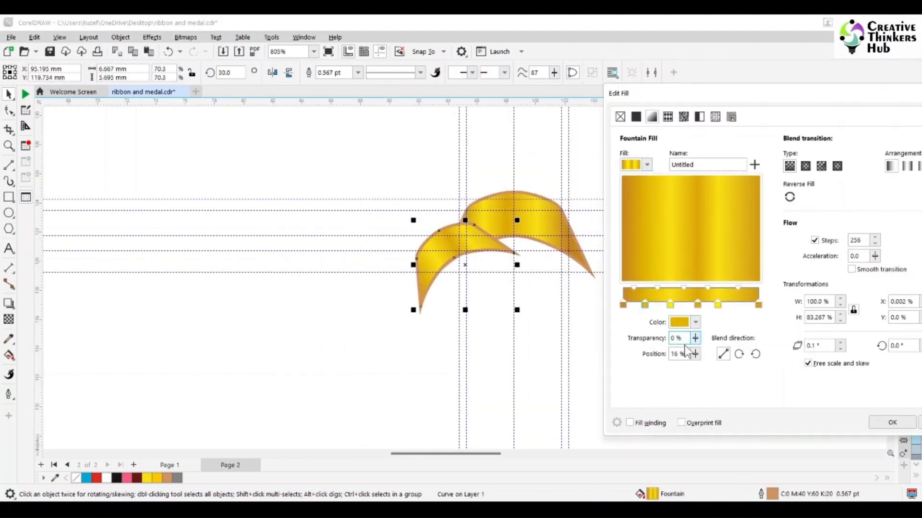
pyautogui.doubleClick(676, 354)
pyautogui.write('15')
pyautogui.press('Return')
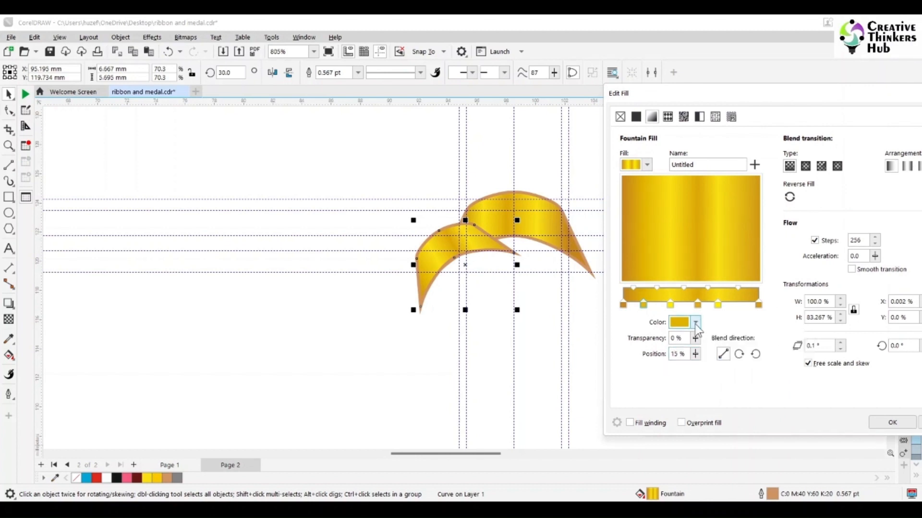
pyautogui.click(696, 325)
pyautogui.click(784, 298)
pyautogui.click(625, 304)
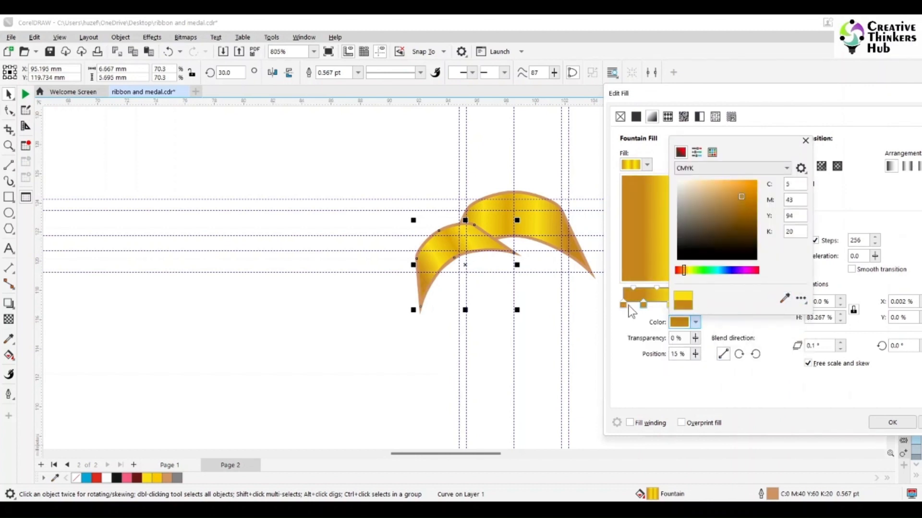
# Add a stop at 85% to the left piece's gradient in the brown-gold sampled from its start stop, C:5 M:43 Y:94 K:20.
pyautogui.click(806, 140)
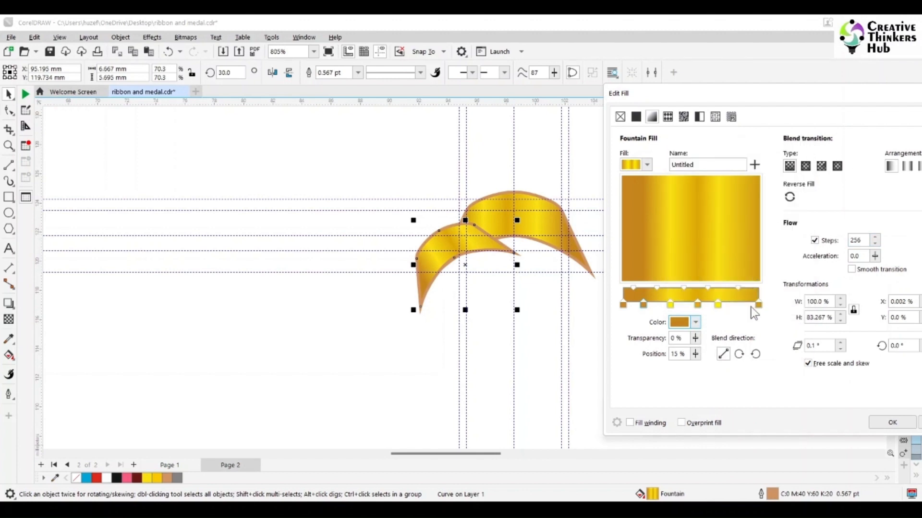
pyautogui.doubleClick(735, 297)
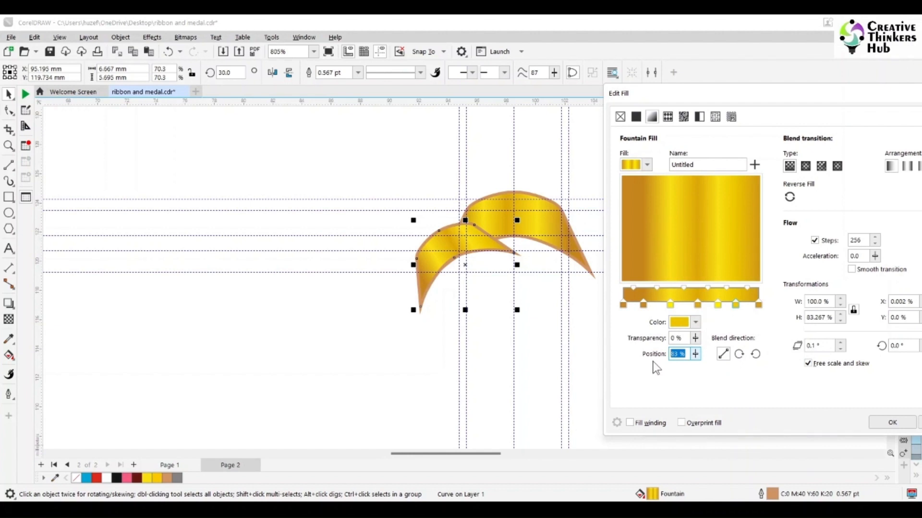
pyautogui.write('85')
pyautogui.press('Tab')
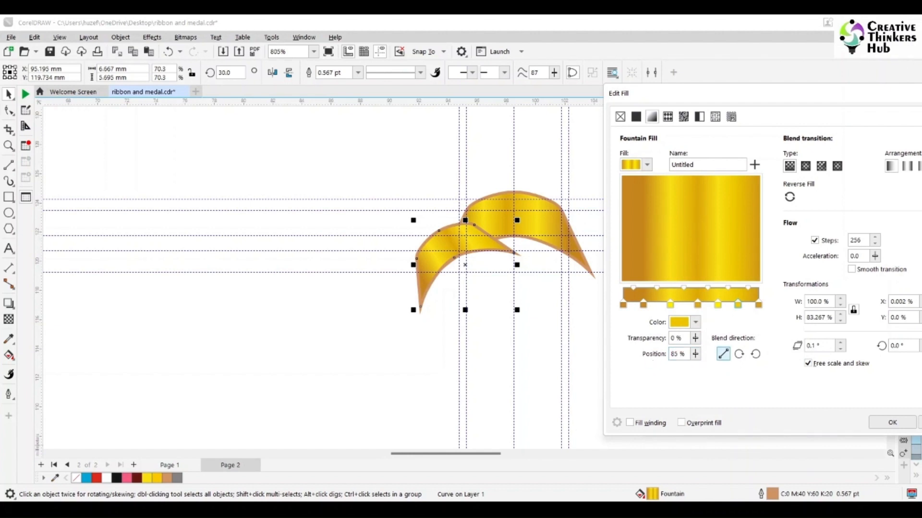
pyautogui.click(695, 322)
pyautogui.click(785, 298)
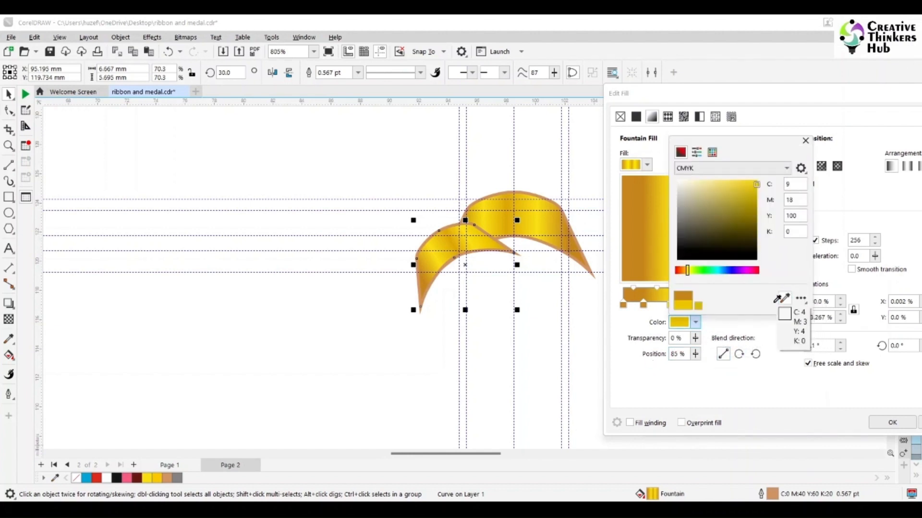
pyautogui.click(625, 302)
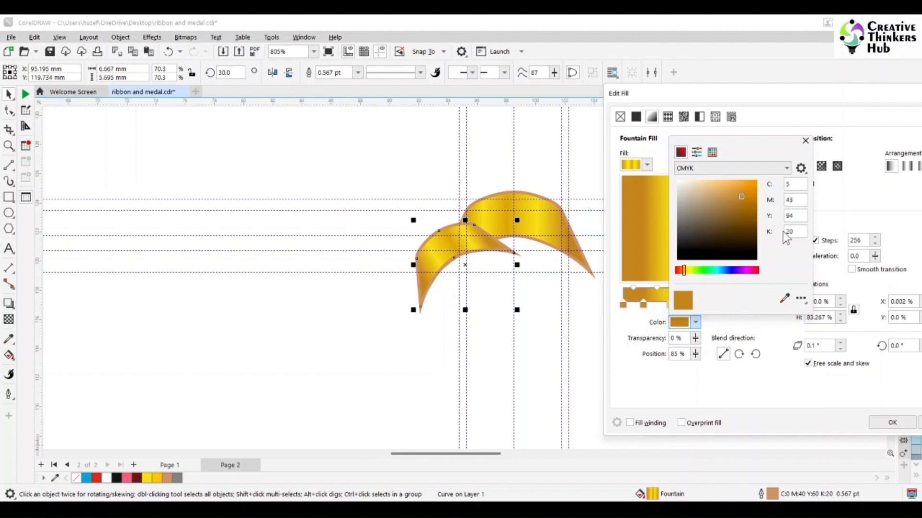
pyautogui.click(805, 140)
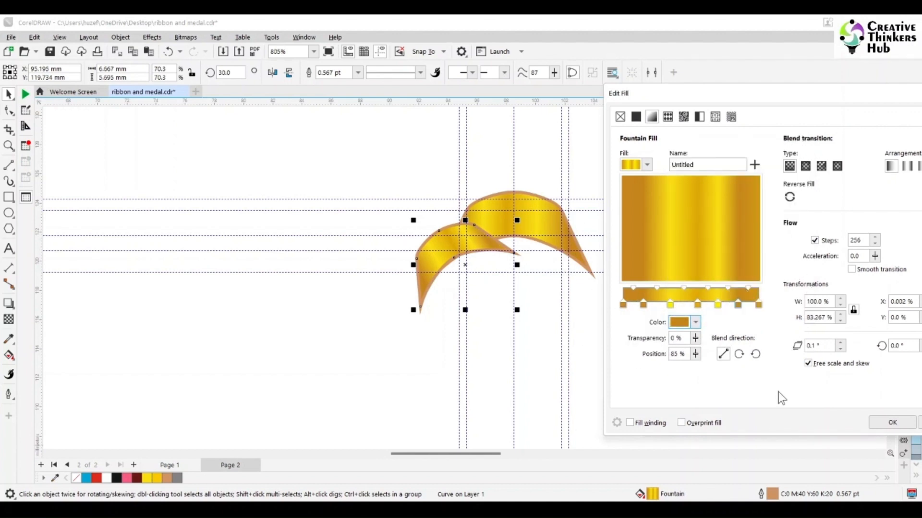
# Darken the end stop of the left piece's gradient by raising its black (K) value.
pyautogui.click(758, 305)
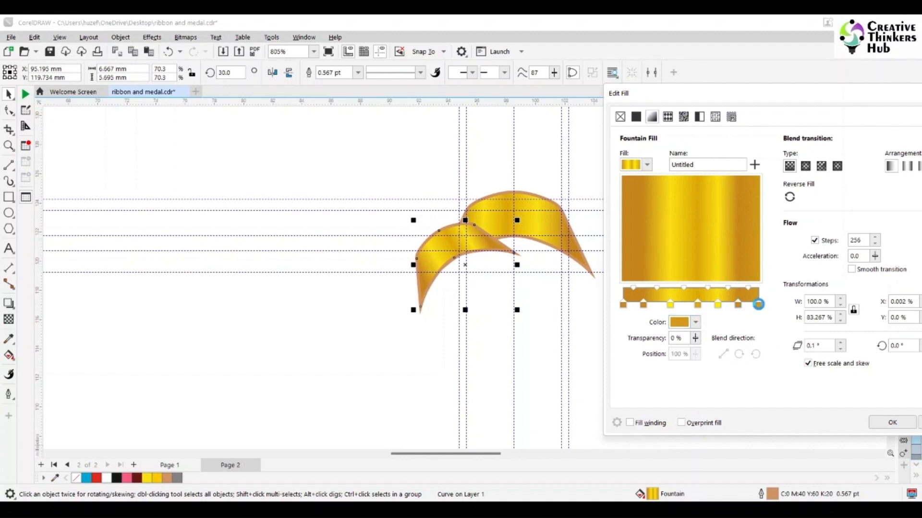
pyautogui.click(695, 322)
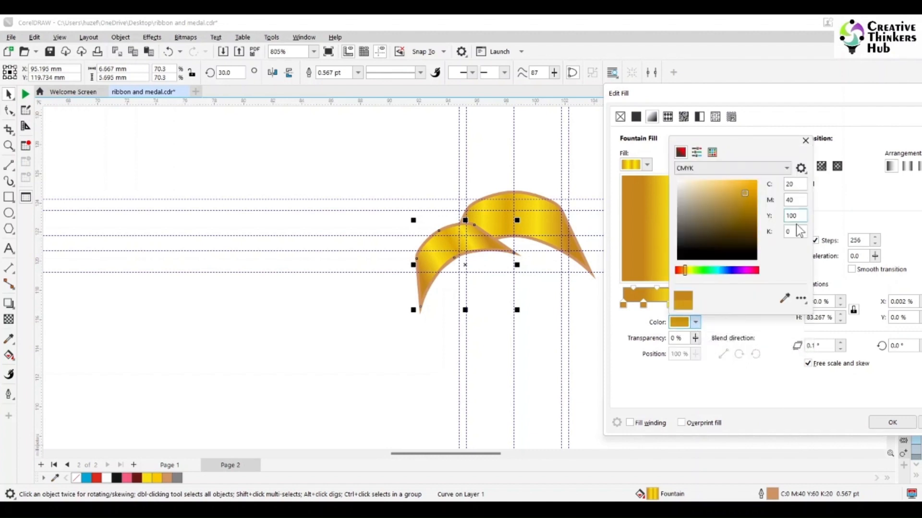
pyautogui.moveTo(803, 232); pyautogui.dragTo(761, 235)
pyautogui.press('Return')
pyautogui.click(805, 141)
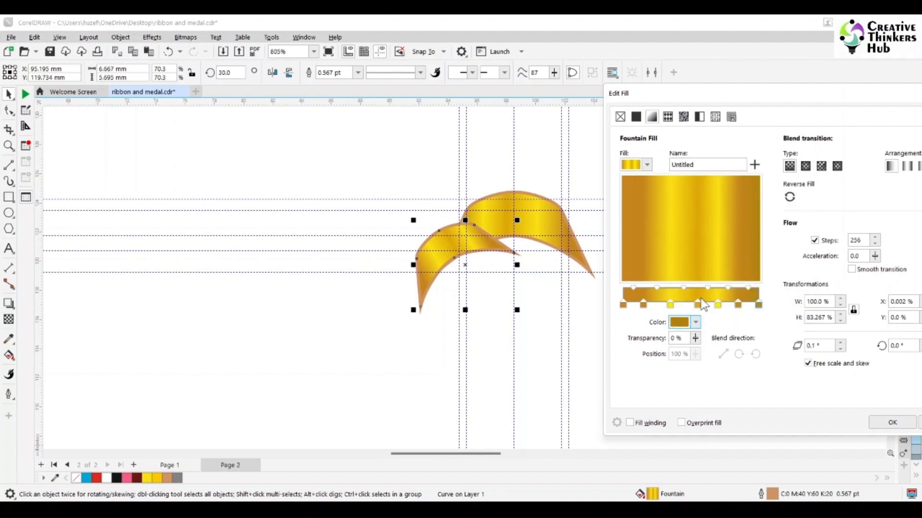
# Set the black value of the left piece's gradient start stop to 20 and apply the fill.
pyautogui.click(623, 304)
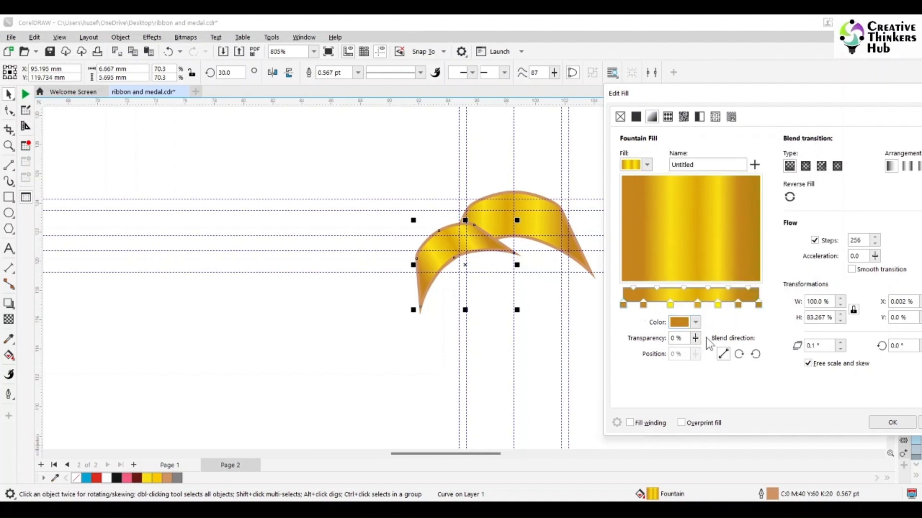
pyautogui.click(695, 322)
pyautogui.moveTo(795, 233); pyautogui.dragTo(761, 246)
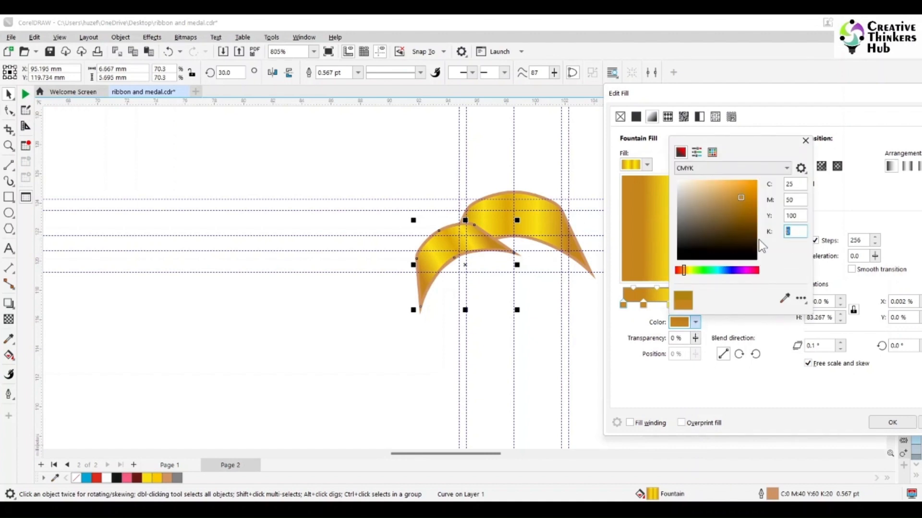
pyautogui.write('20')
pyautogui.click(806, 141)
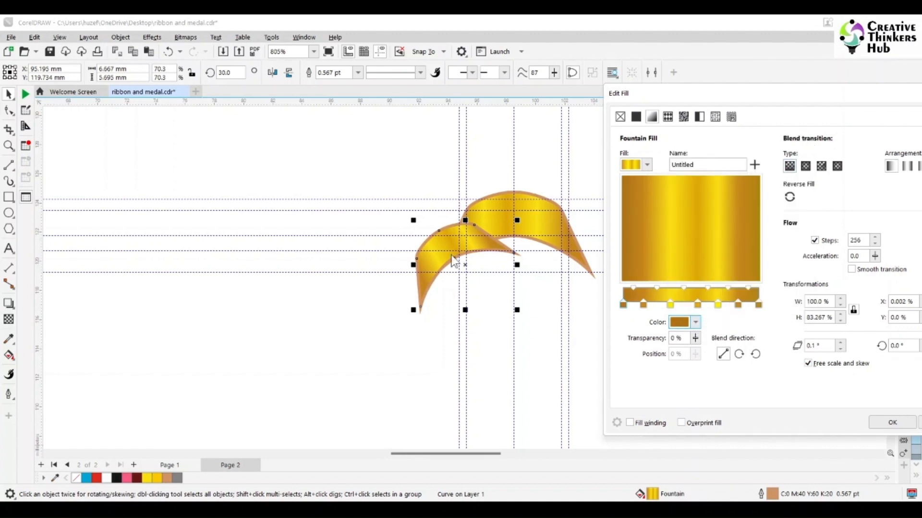
pyautogui.click(887, 422)
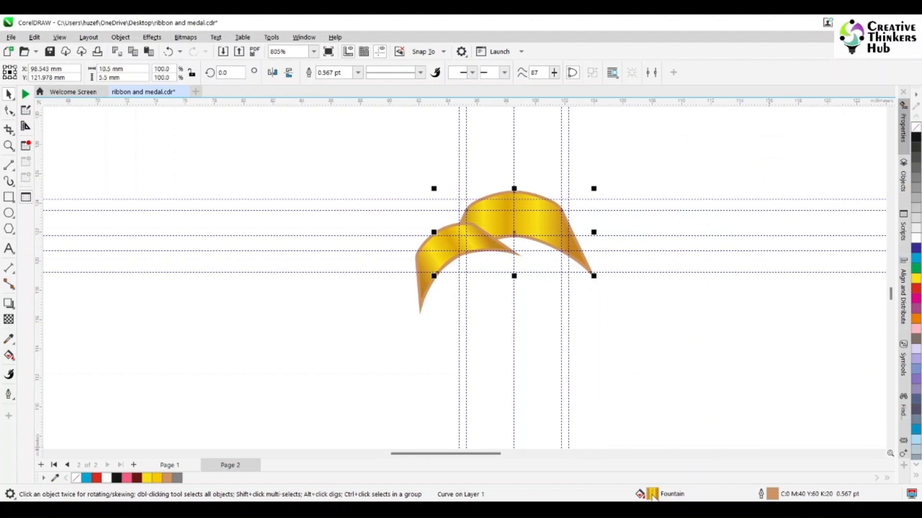
# Edit the centre piece's gradient and set its start stop's black value to 20, giving C:25 M:50 Y:100 K:20.
pyautogui.doubleClick(652, 494)
pyautogui.moveTo(486, 98); pyautogui.dragTo(796, 100)
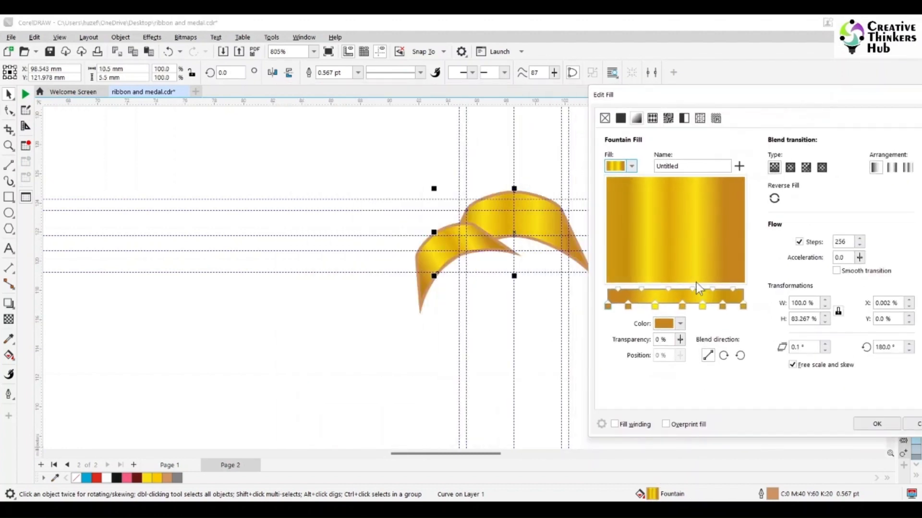
pyautogui.click(664, 323)
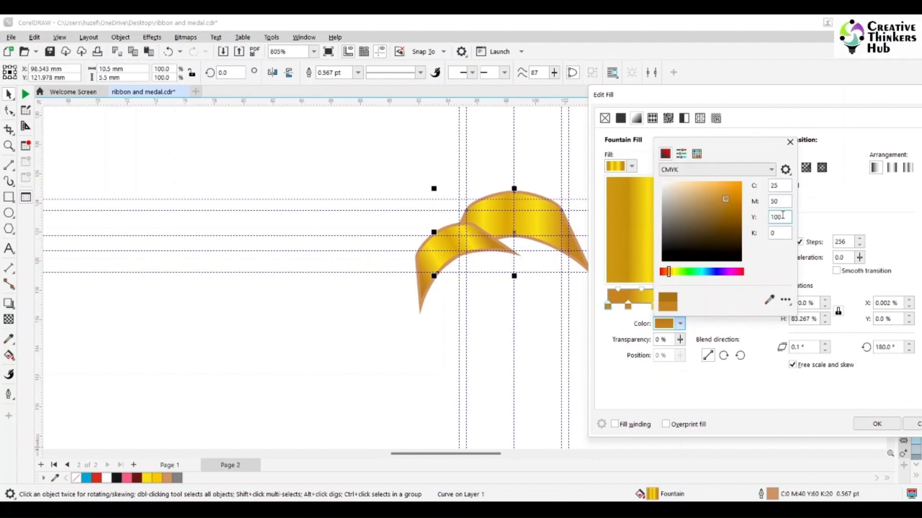
pyautogui.moveTo(781, 232); pyautogui.dragTo(742, 240)
pyautogui.write('20')
pyautogui.press('Return')
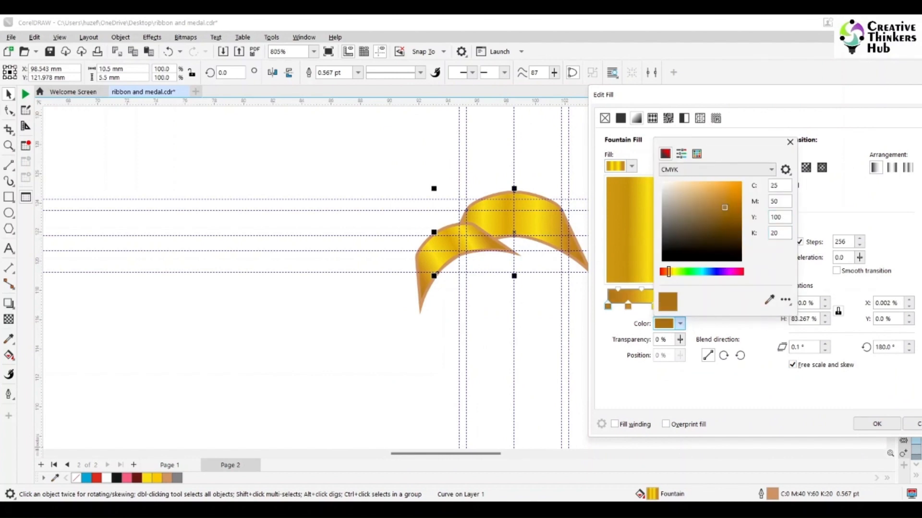
pyautogui.click(789, 142)
# Set the centre piece's gradient end stop to C:20 M:40 Y:100 K:20 and apply the fill.
pyautogui.click(743, 306)
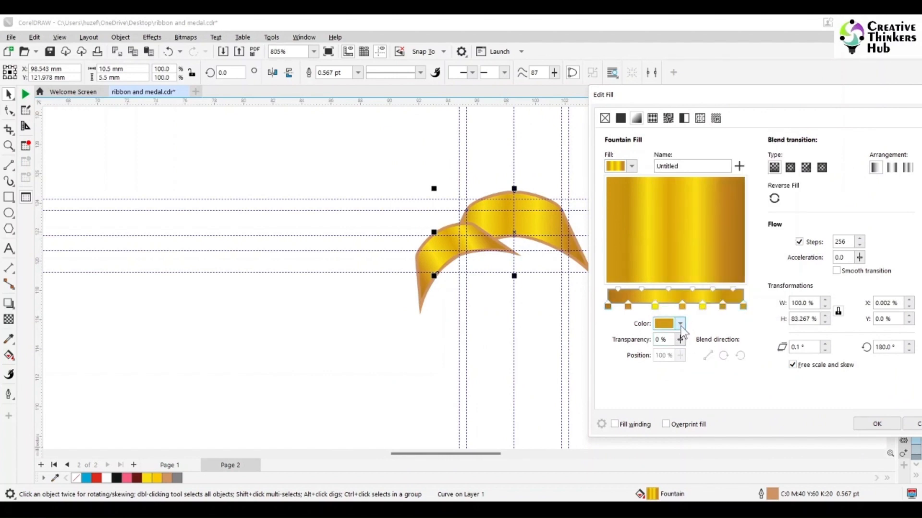
pyautogui.click(680, 325)
pyautogui.moveTo(786, 234); pyautogui.dragTo(738, 239)
pyautogui.write('20')
pyautogui.press('Return')
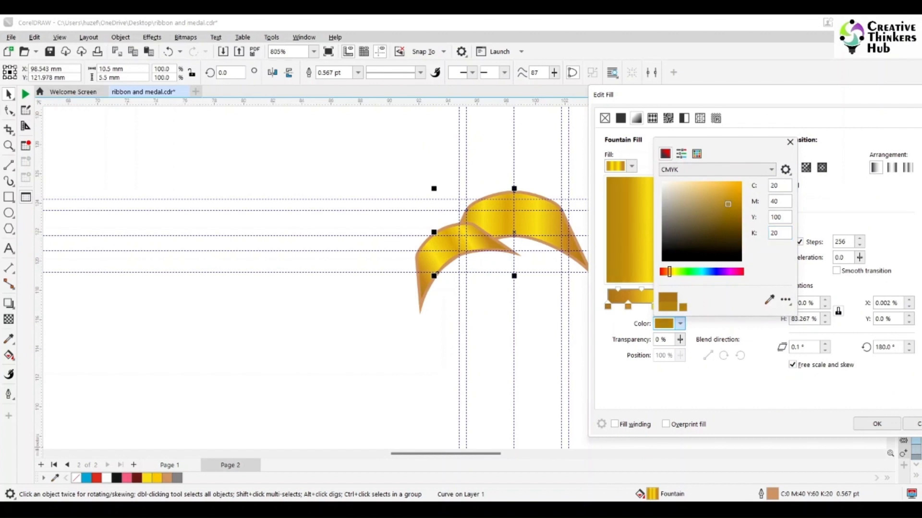
pyautogui.click(789, 142)
pyautogui.click(875, 425)
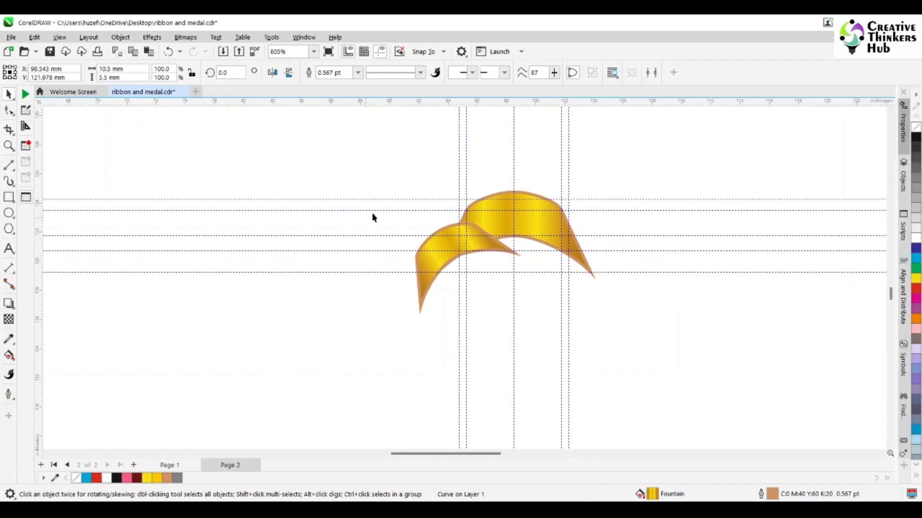
# Duplicate the left piece, mirror the copy horizontally, and move it to the opposite side of the centre piece.
pyautogui.click(429, 267)
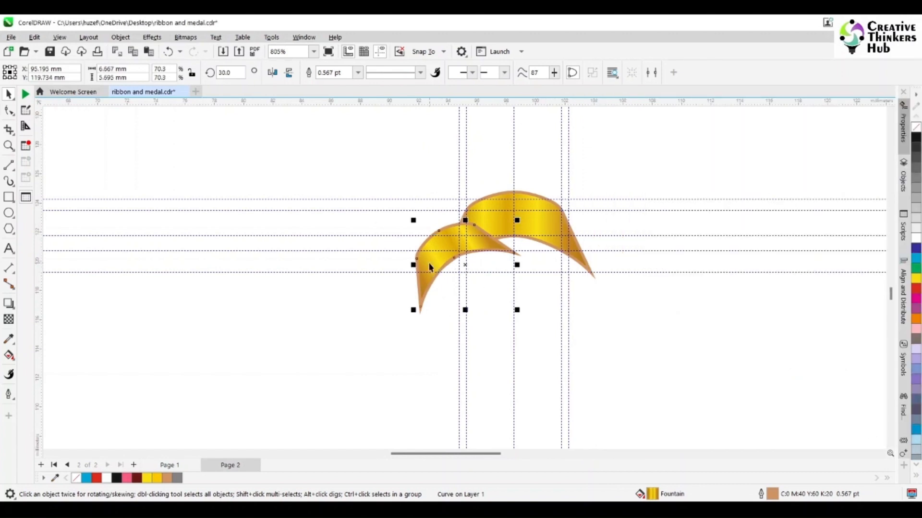
pyautogui.click(272, 73)
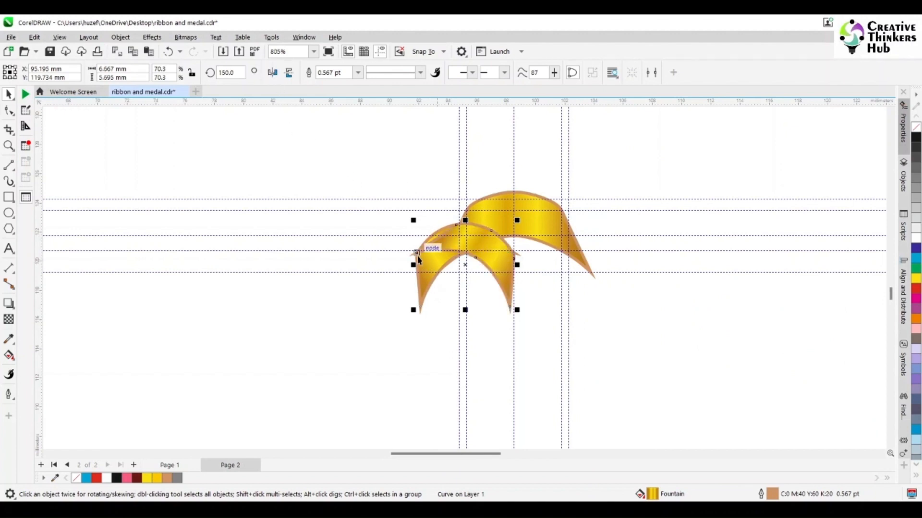
pyautogui.moveTo(417, 253); pyautogui.dragTo(514, 259)
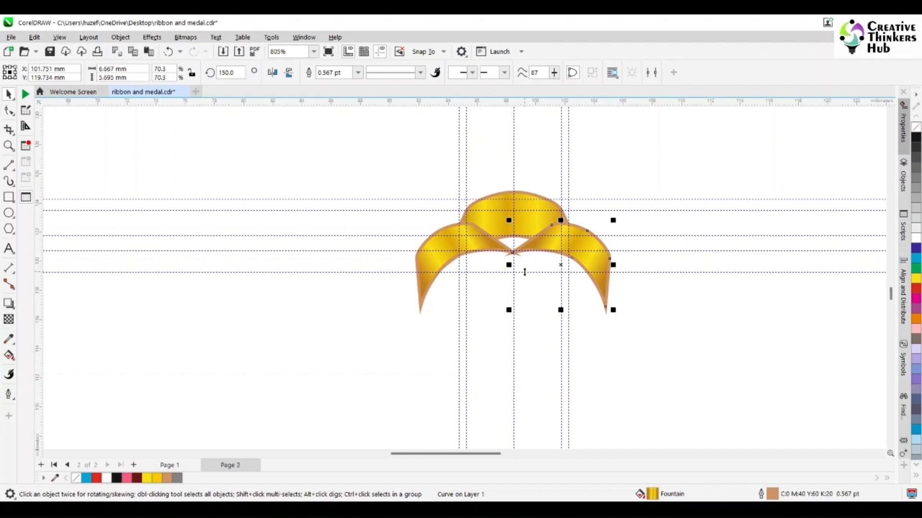
# Fine-tune the mirrored piece's position so its inner tip meets the left piece's tip near the vertical centre guideline.
pyautogui.scroll(4, 524, 273)
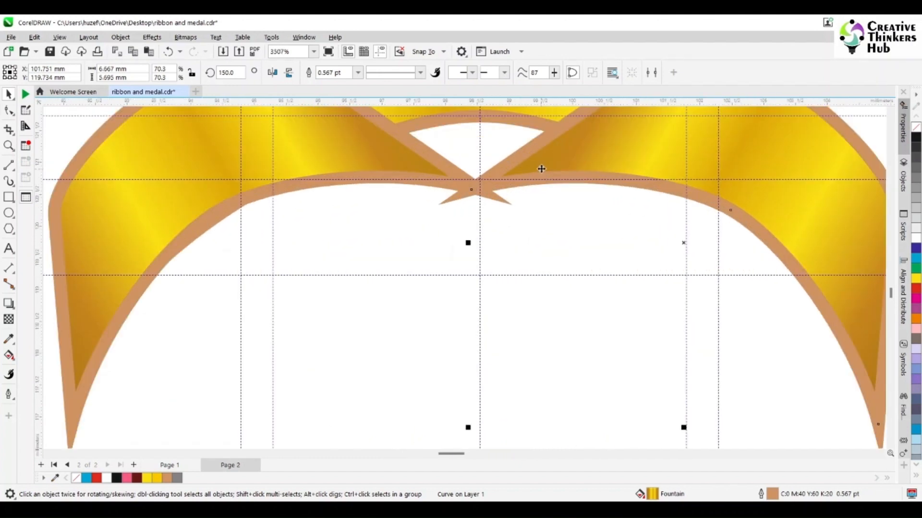
pyautogui.moveTo(541, 168); pyautogui.dragTo(610, 219)
pyautogui.moveTo(538, 236); pyautogui.dragTo(480, 192)
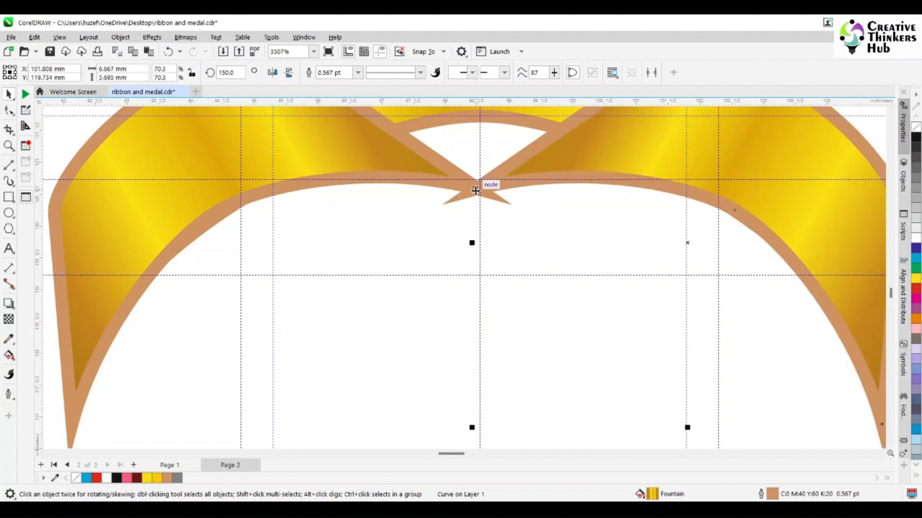
pyautogui.scroll(-2, 472, 252)
pyautogui.scroll(-1, 471, 254)
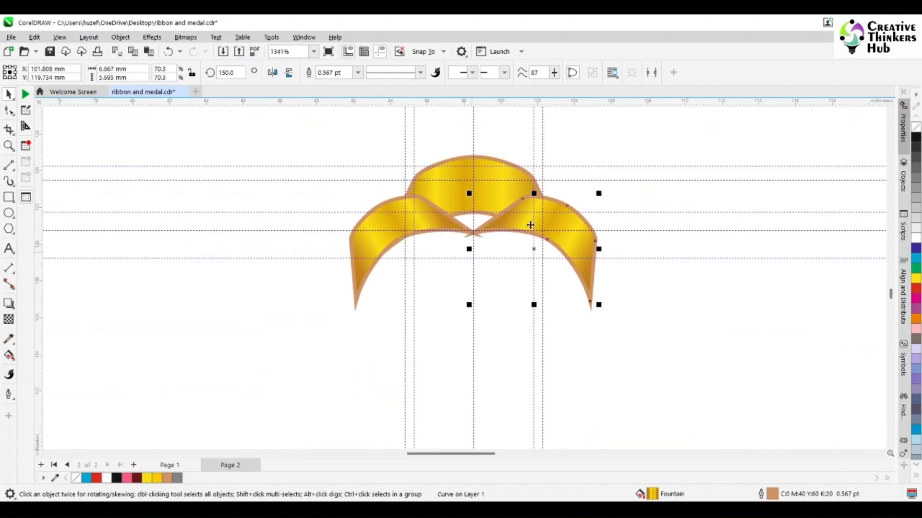
# Group the two side pieces and align them with the centre piece along its vertical centre line.
pyautogui.keyDown('shift'); pyautogui.click(435, 219); pyautogui.keyUp('shift')
pyautogui.hotkey('ctrl', 'g')
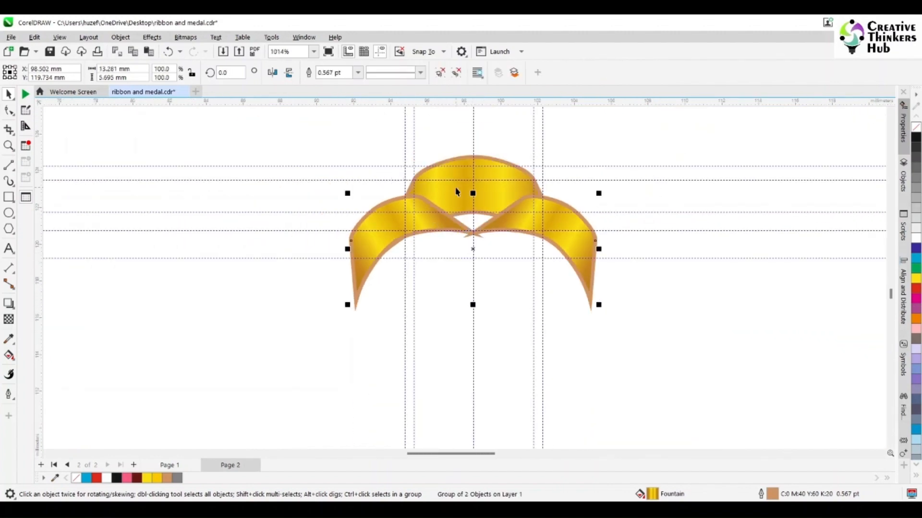
pyautogui.keyDown('shift'); pyautogui.click(454, 204); pyautogui.keyUp('shift')
pyautogui.press('c')
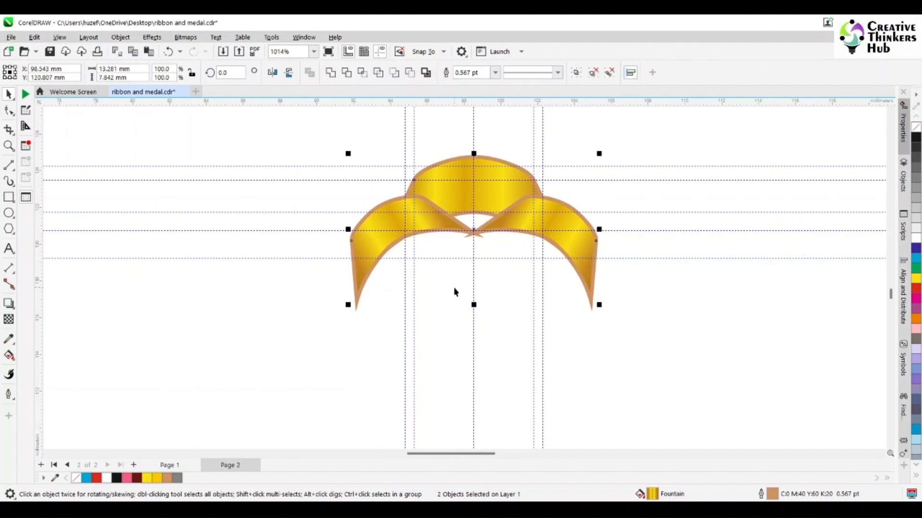
# Select the centre piece together with the side-piece group and group them as one ornament.
pyautogui.scroll(-2, 455, 292)
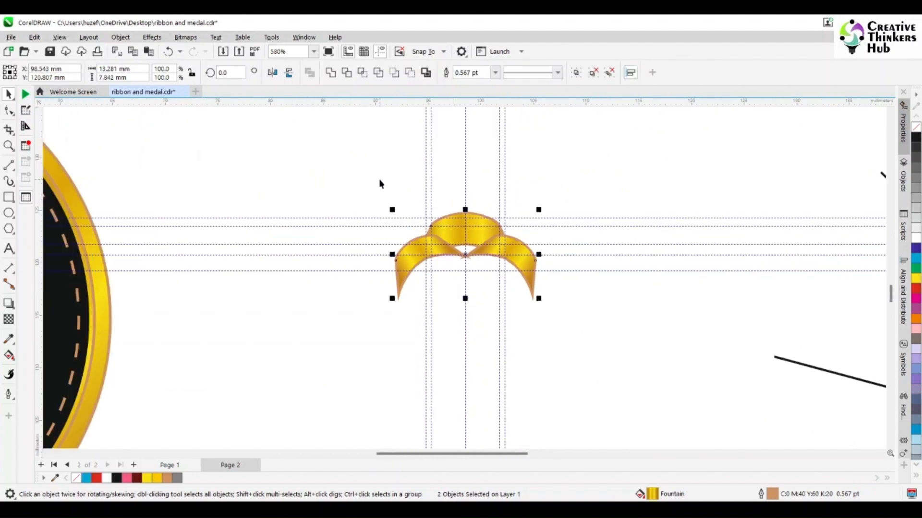
pyautogui.moveTo(334, 179); pyautogui.dragTo(392, 223)
pyautogui.moveTo(442, 454); pyautogui.dragTo(436, 475)
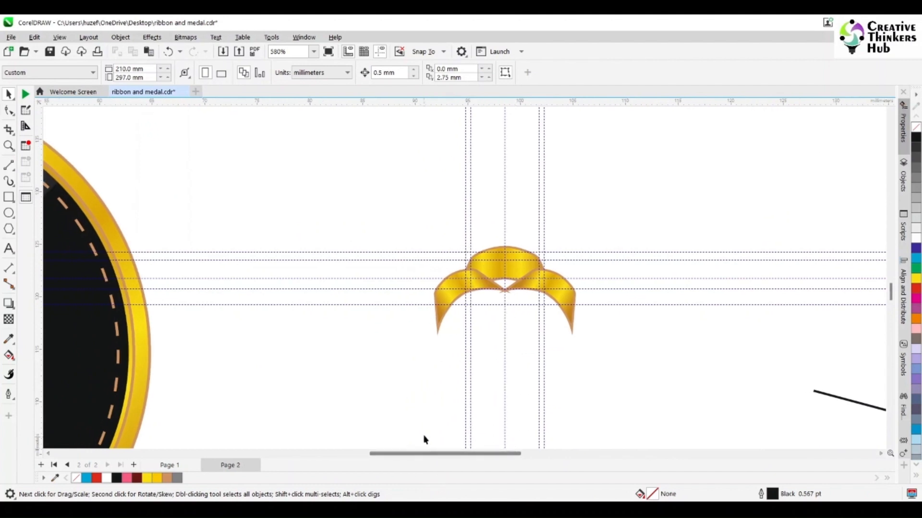
pyautogui.moveTo(385, 218); pyautogui.dragTo(634, 363)
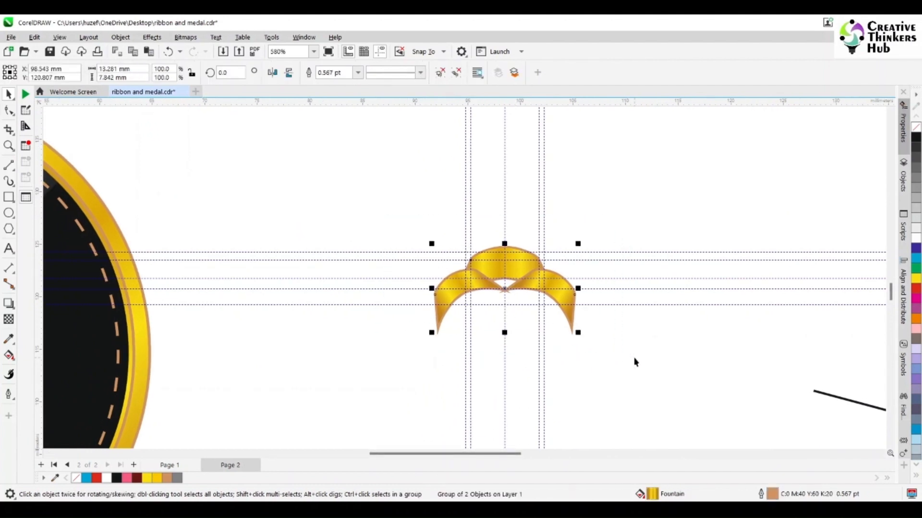
# Move the grouped ornament to the top of the circle between the two upper radial lines, with the side pieces' junction on the circle.
pyautogui.scroll(-2, 644, 377)
pyautogui.moveTo(533, 453); pyautogui.dragTo(629, 455)
pyautogui.moveTo(284, 329); pyautogui.dragTo(641, 297)
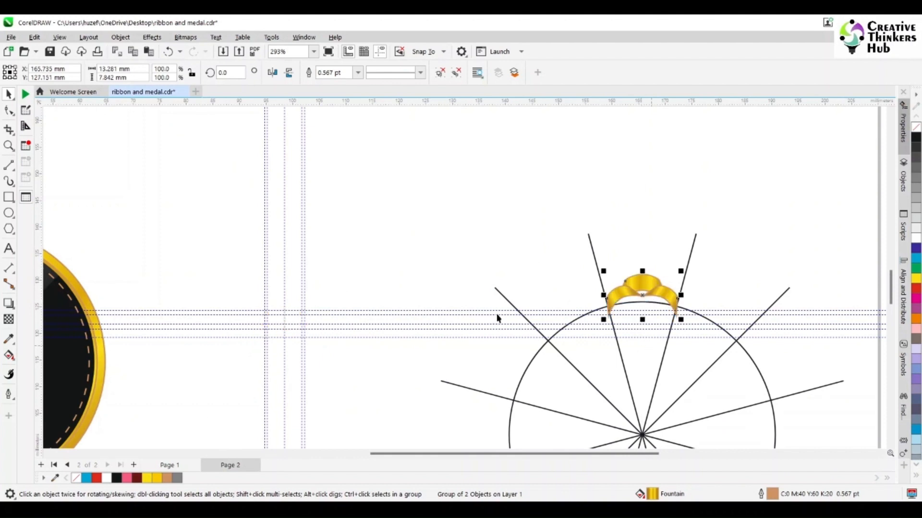
pyautogui.press('z')
pyautogui.moveTo(558, 253); pyautogui.dragTo(726, 339)
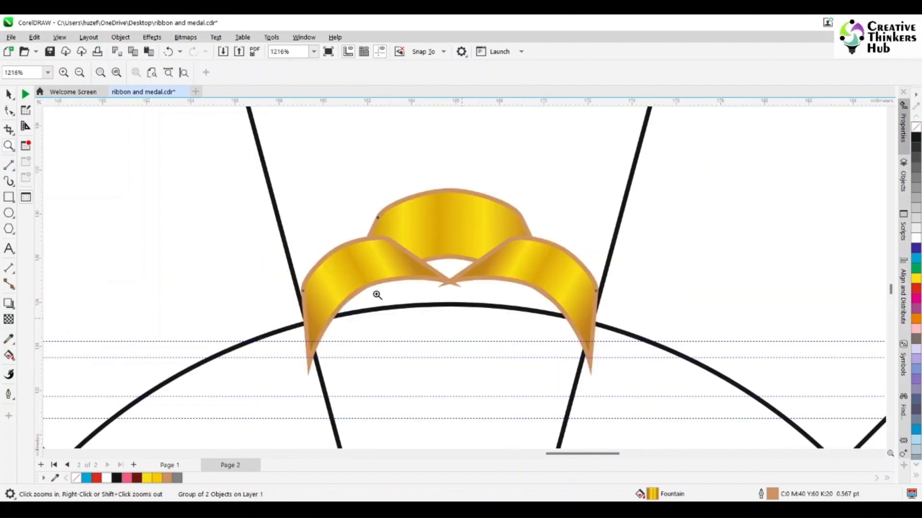
pyautogui.click(8, 95)
pyautogui.moveTo(443, 263); pyautogui.dragTo(447, 269)
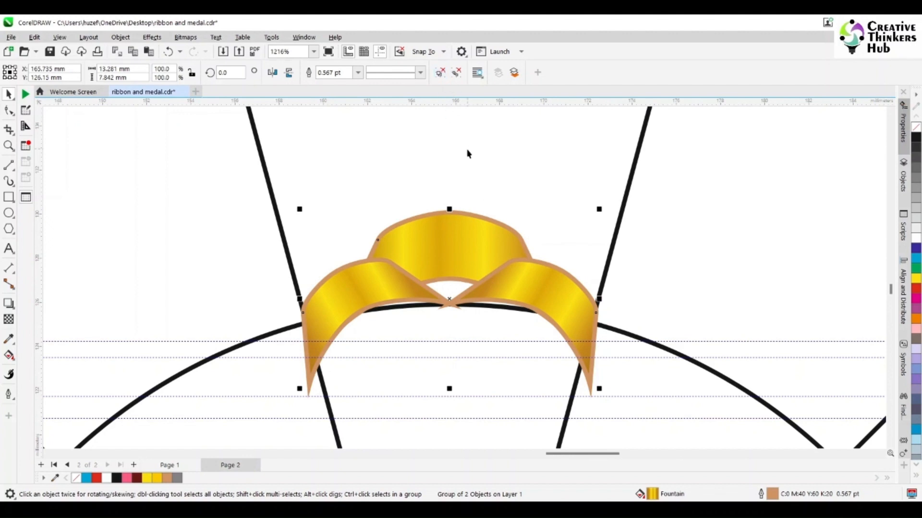
# Try nudging only the two grouped side pieces 0.5 mm up against the centre piece.
pyautogui.click(389, 290)
pyautogui.press('Up')
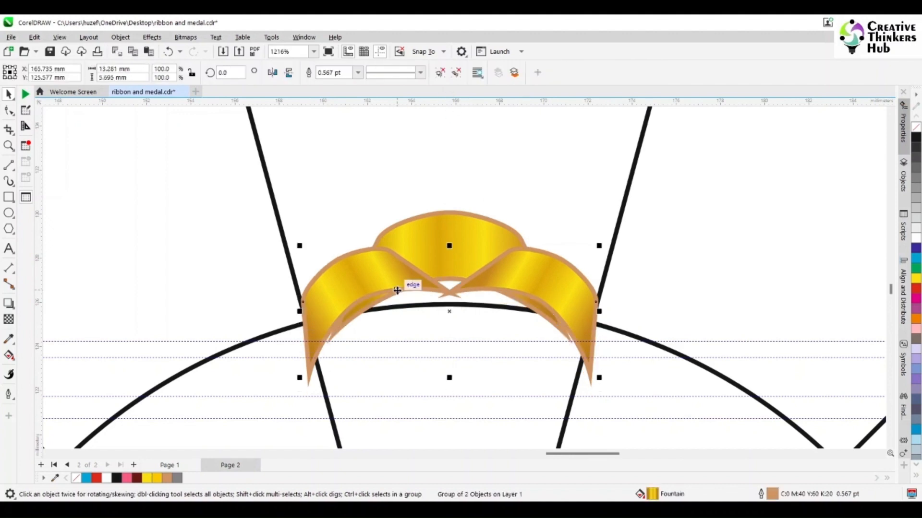
pyautogui.press('Down')
# Nudge the centre ribbon piece 0.5 mm up and group it with the side-piece group as one ornament.
pyautogui.click(480, 252)
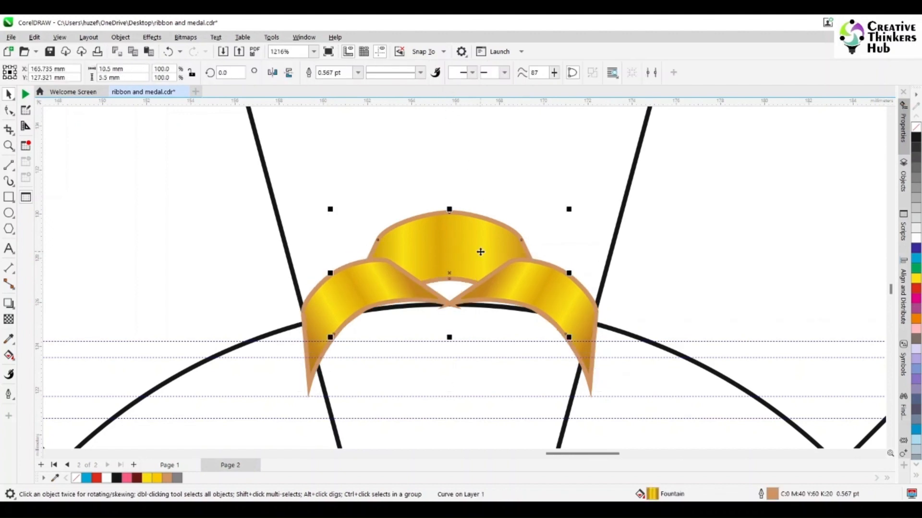
pyautogui.press('Up')
pyautogui.press('Down')
pyautogui.press('Up')
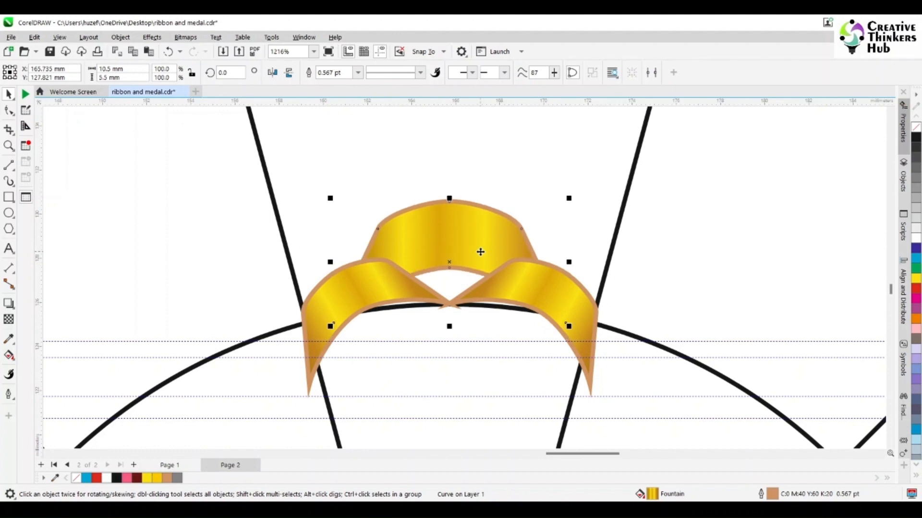
pyautogui.keyDown('shift'); pyautogui.click(559, 295); pyautogui.keyUp('shift')
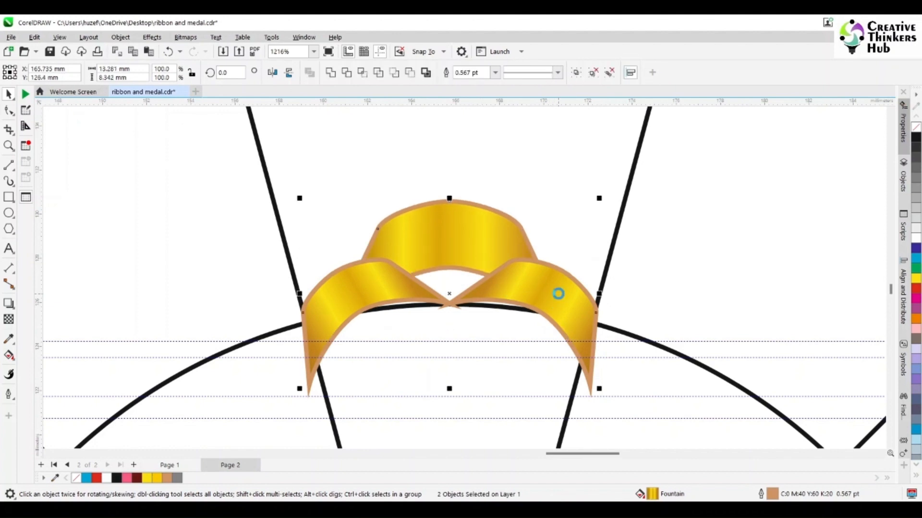
pyautogui.hotkey('ctrl', 'g')
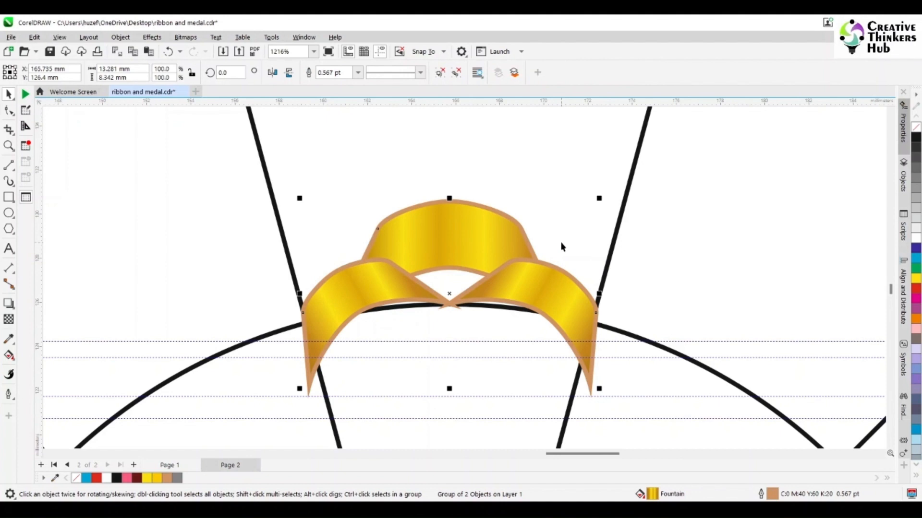
# Scale the grouped ornament proportionally to about 12.36 mm wide and raise it slightly so it fits between the two upper radial lines.
pyautogui.moveTo(599, 389); pyautogui.dragTo(589, 384)
pyautogui.keyDown('ctrl'); pyautogui.click(558, 304); pyautogui.keyUp('ctrl')
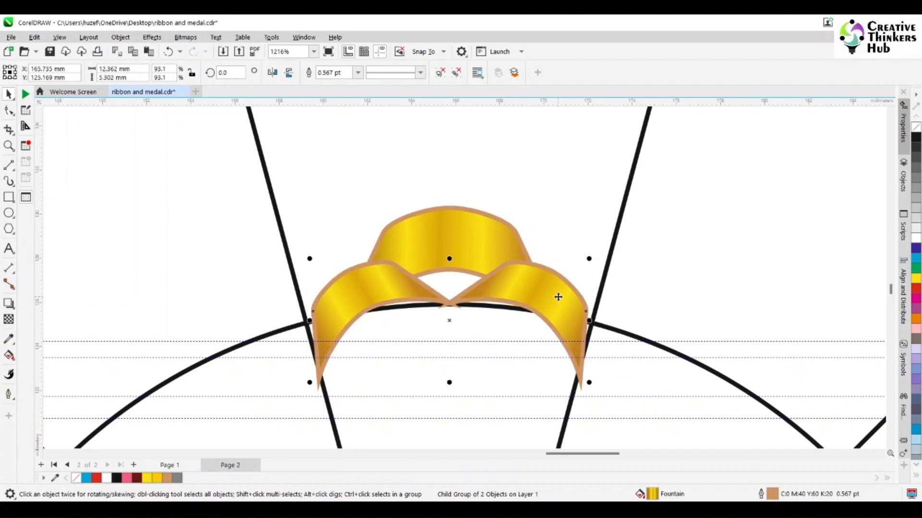
pyautogui.click(560, 217)
pyautogui.click(484, 258)
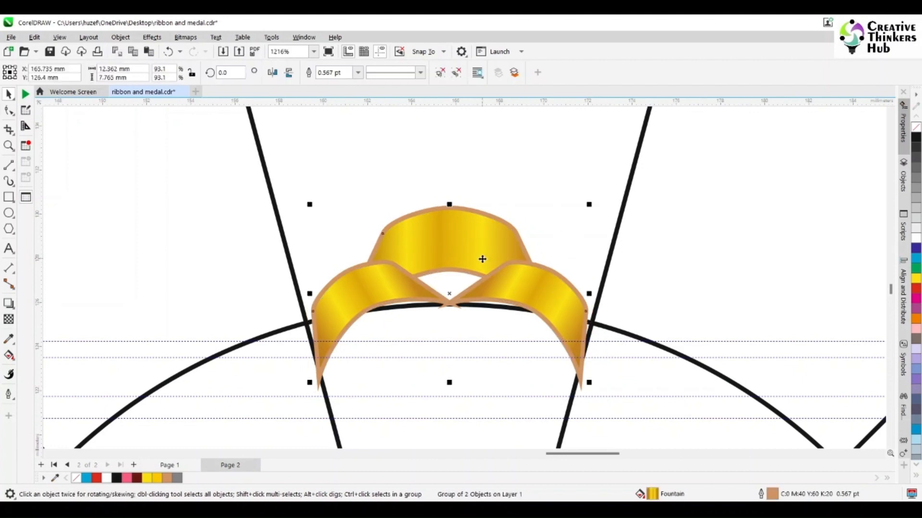
pyautogui.moveTo(483, 259); pyautogui.dragTo(485, 251)
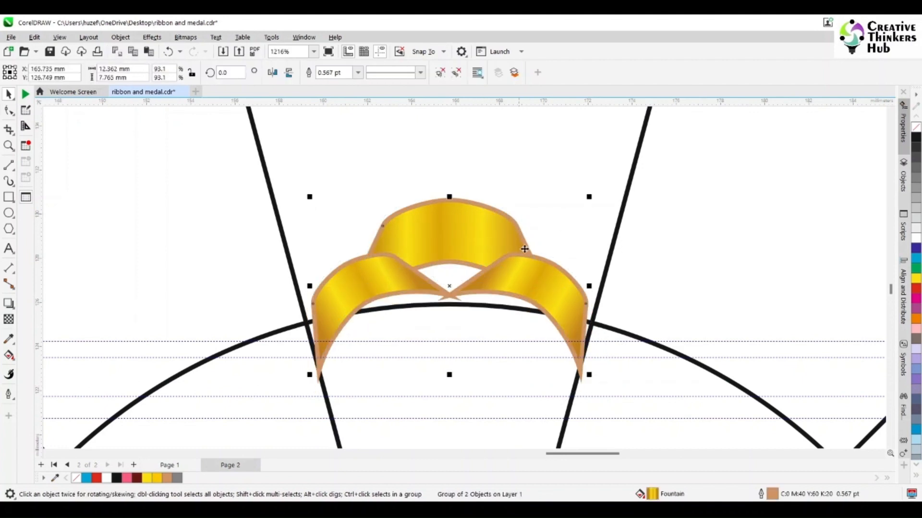
# Place the ornament's rotation centre on the circle's centre and rotate a copy 30° clockwise into the neighbouring sector.
pyautogui.scroll(-6, 524, 249)
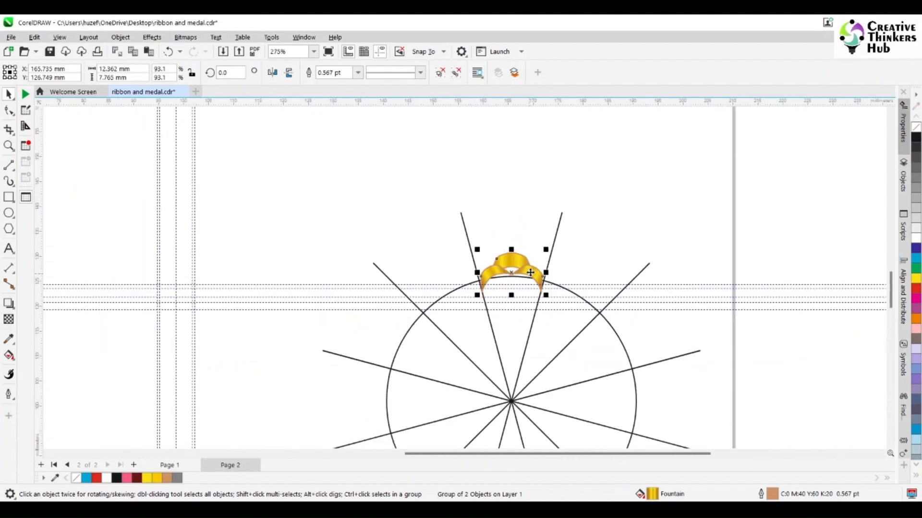
pyautogui.click(530, 272)
pyautogui.moveTo(511, 272); pyautogui.dragTo(511, 400)
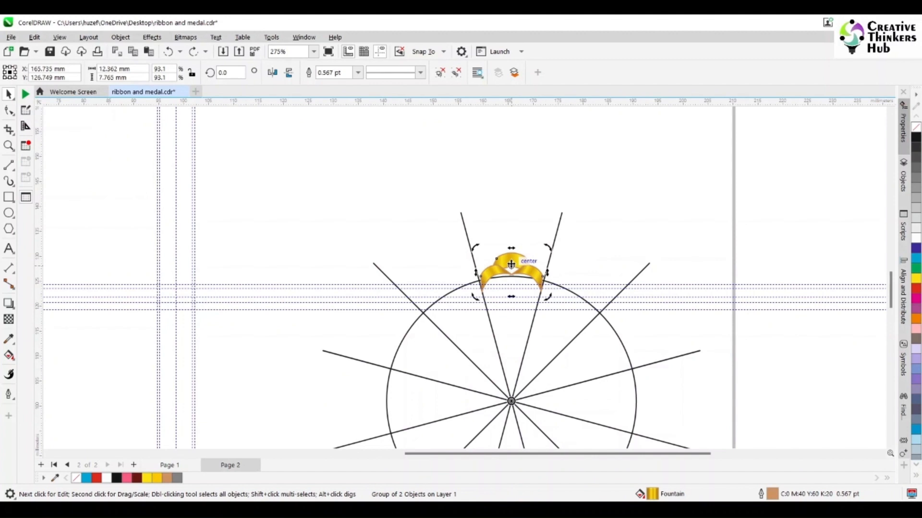
pyautogui.moveTo(547, 248); pyautogui.dragTo(609, 294)
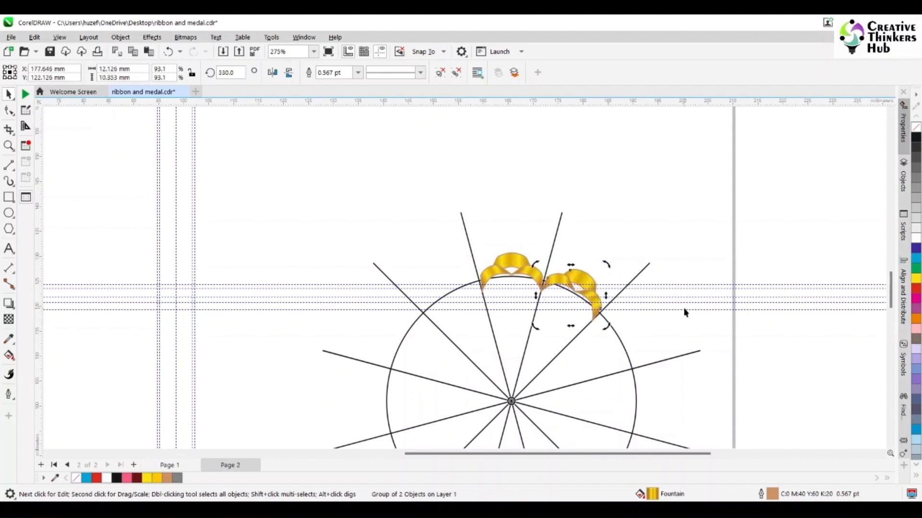
# Repeat the rotated duplication until all twelve sectors around the circle hold an ornament.
pyautogui.hotkey('ctrl', 'd')
pyautogui.hotkey('ctrl', 'd')
pyautogui.hotkey('ctrl', 'd')
pyautogui.hotkey('ctrl', 'd')
pyautogui.hotkey('ctrl', 'd')
pyautogui.hotkey('ctrl', 'd')
pyautogui.hotkey('ctrl', 'd')
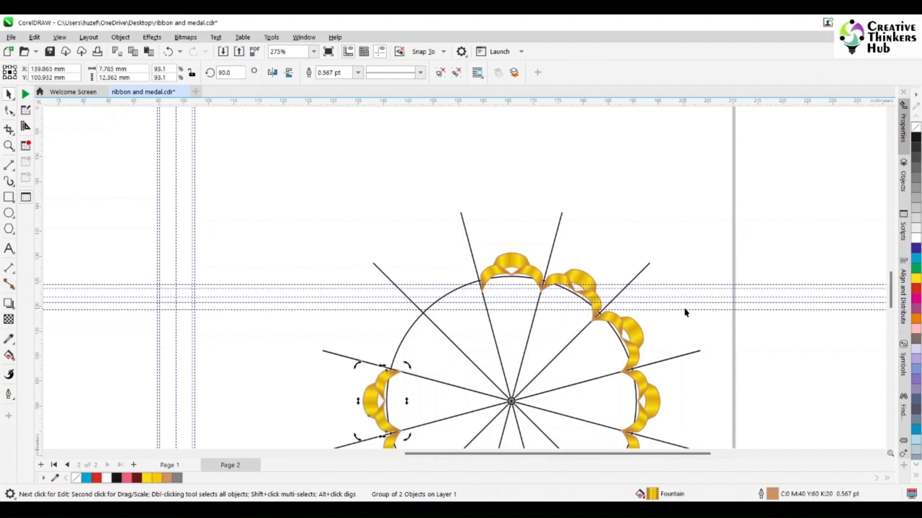
pyautogui.scroll(-2, 677, 354)
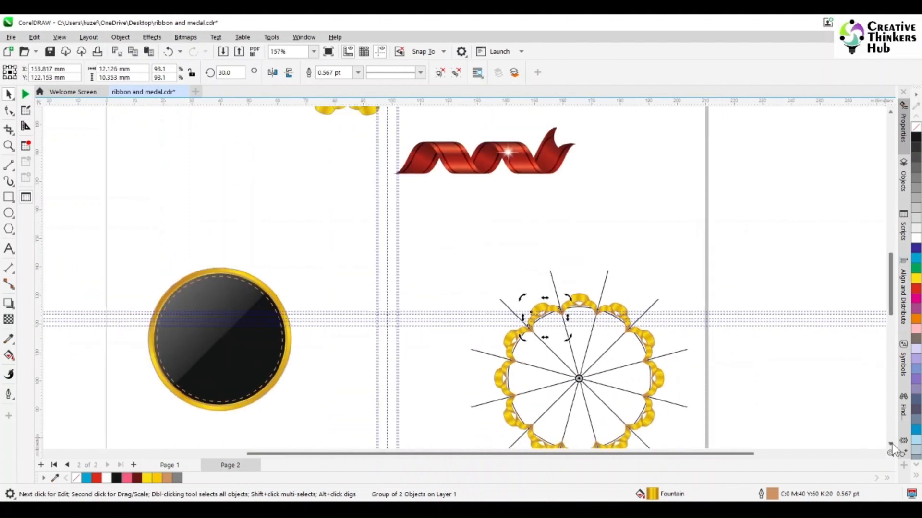
# Delete the construction circle with its radial lines, and remove all the guidelines.
pyautogui.scroll(-2, 892, 444)
pyautogui.click(676, 287)
pyautogui.click(678, 288)
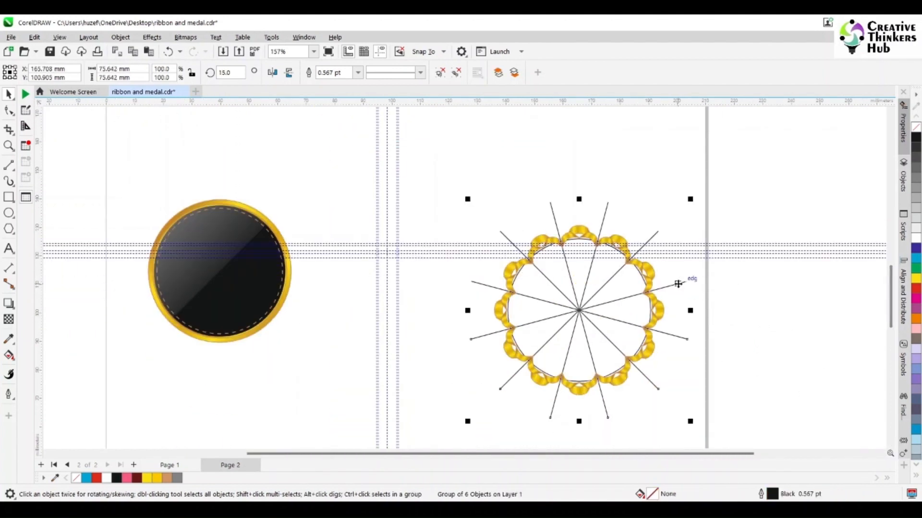
pyautogui.press('Delete')
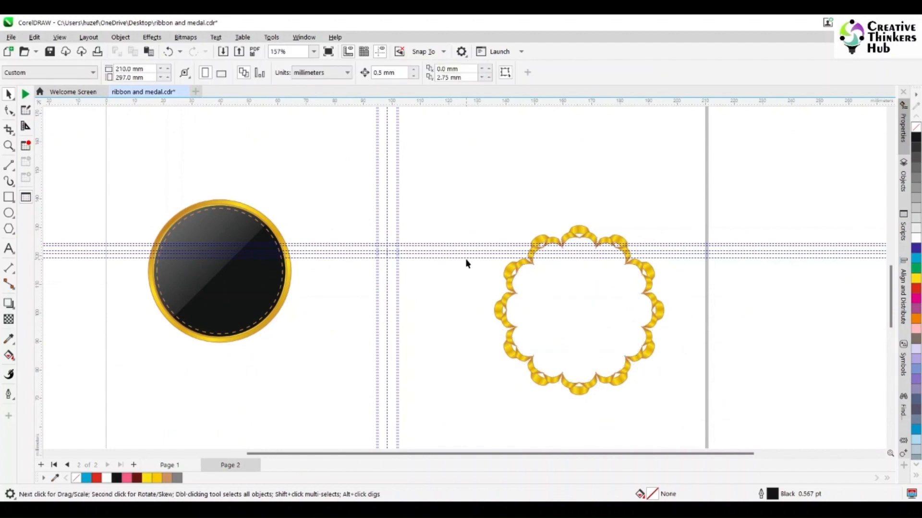
pyautogui.click(465, 258)
pyautogui.hotkey('ctrl', 'a')
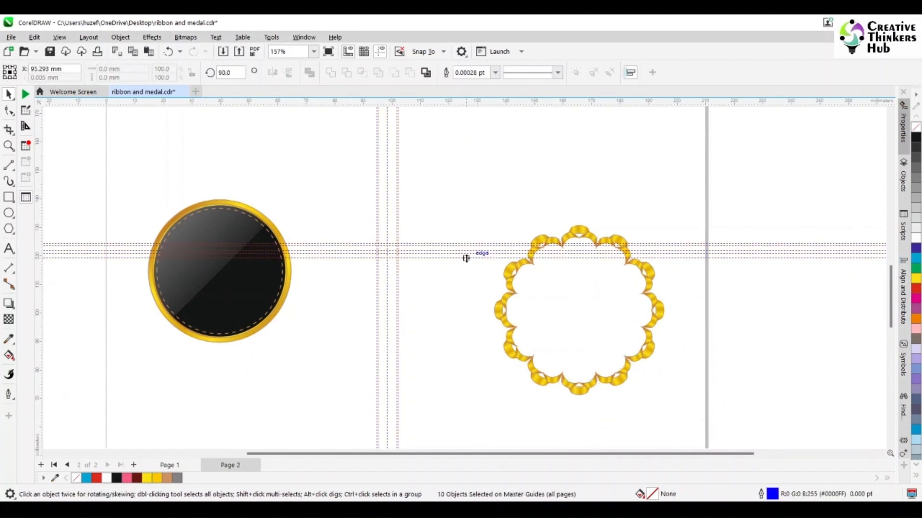
pyautogui.press('Delete')
# Group the twelve ornaments as one ring and align it horizontally and vertically with the centre of the black medal.
pyautogui.moveTo(454, 218); pyautogui.dragTo(717, 413)
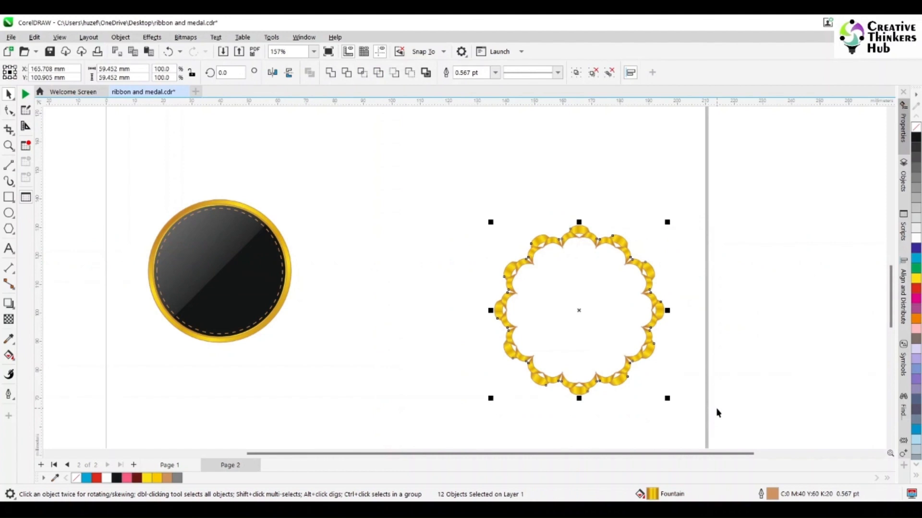
pyautogui.hotkey('ctrl', 'g')
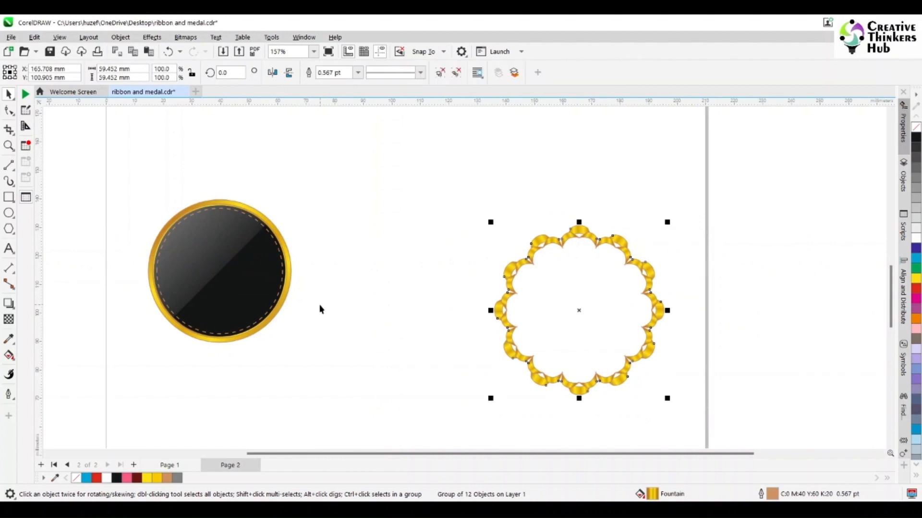
pyautogui.keyDown('shift'); pyautogui.click(285, 301); pyautogui.keyUp('shift')
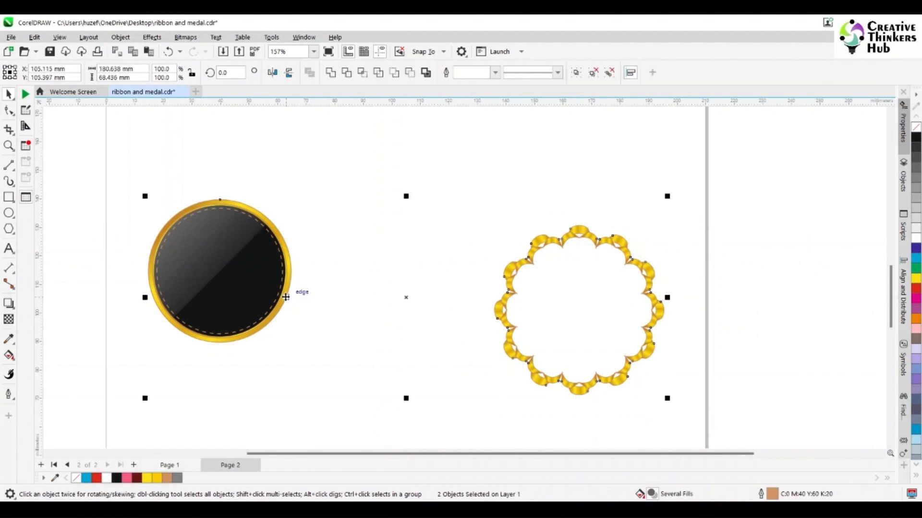
pyautogui.press('c')
pyautogui.press('e')
pyautogui.click(307, 256)
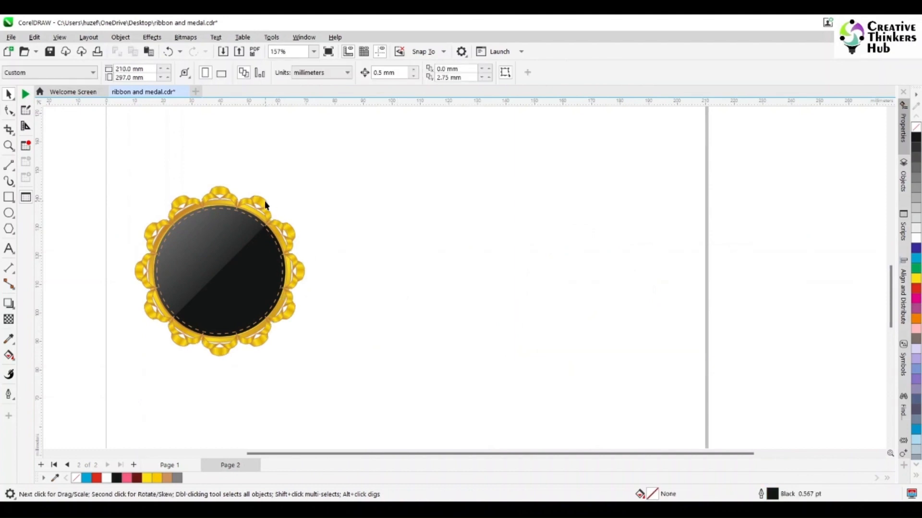
# Send the ornament ring behind the medal's gold rim and group all the medal parts into one object.
pyautogui.click(263, 200)
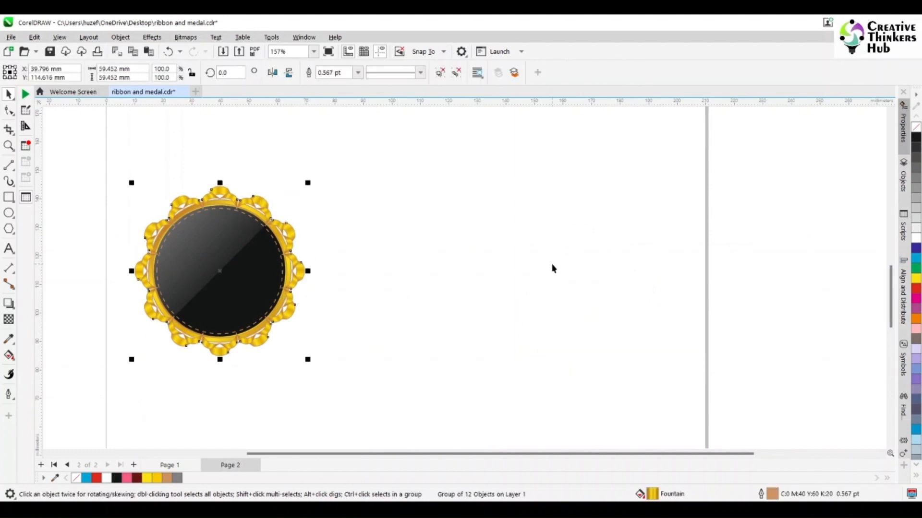
pyautogui.click(496, 345)
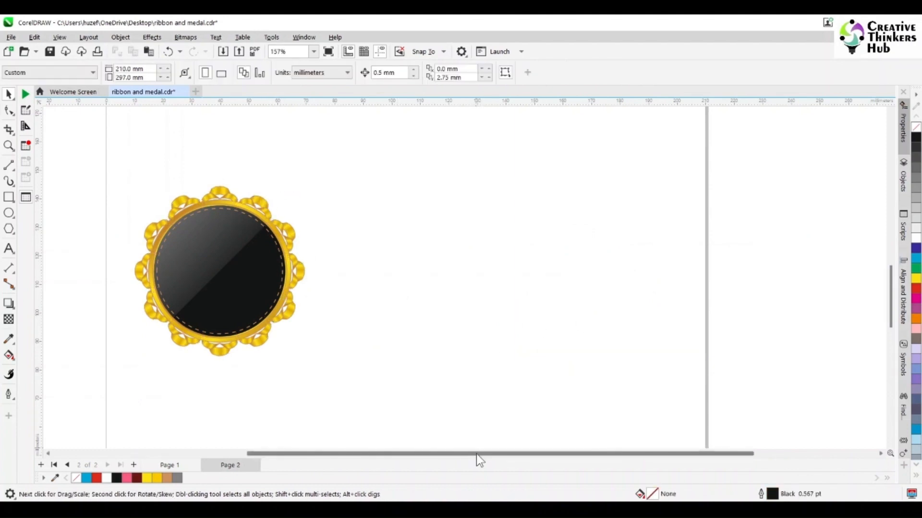
pyautogui.moveTo(477, 454); pyautogui.dragTo(363, 488)
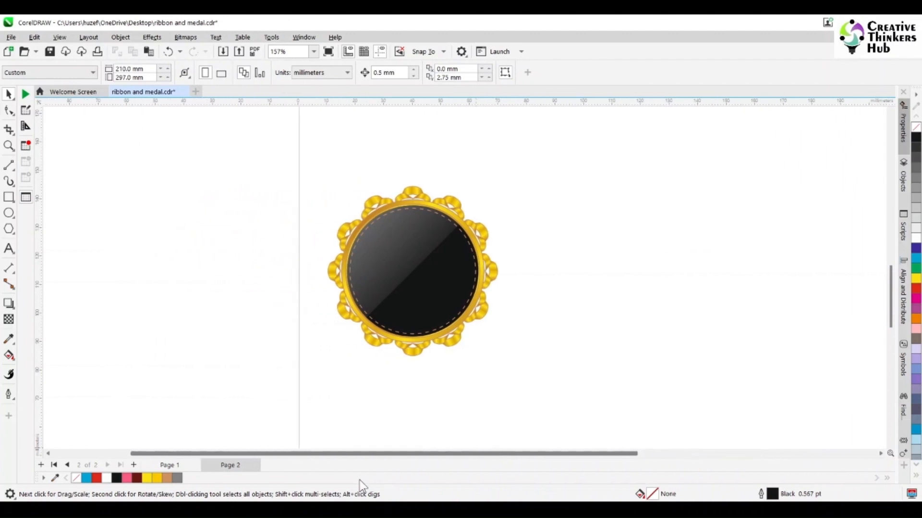
pyautogui.click(8, 146)
pyautogui.moveTo(278, 169); pyautogui.dragTo(547, 387)
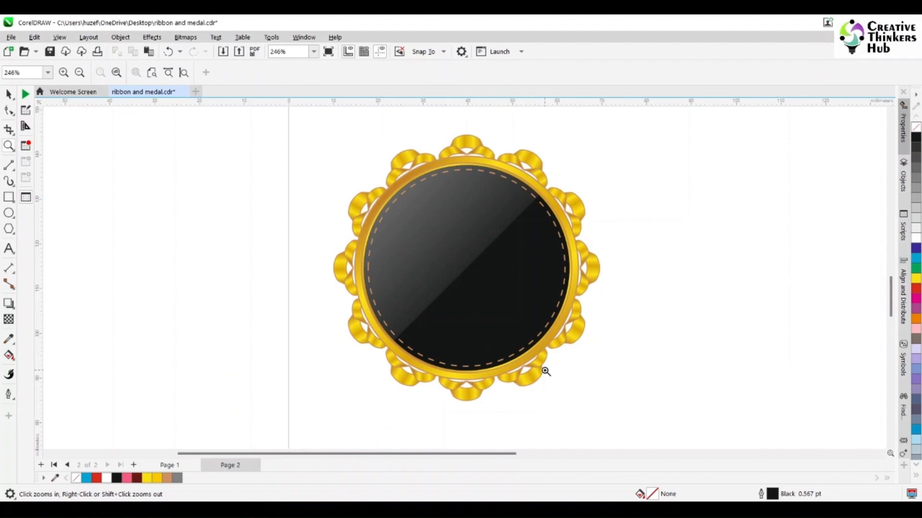
pyautogui.press('space')
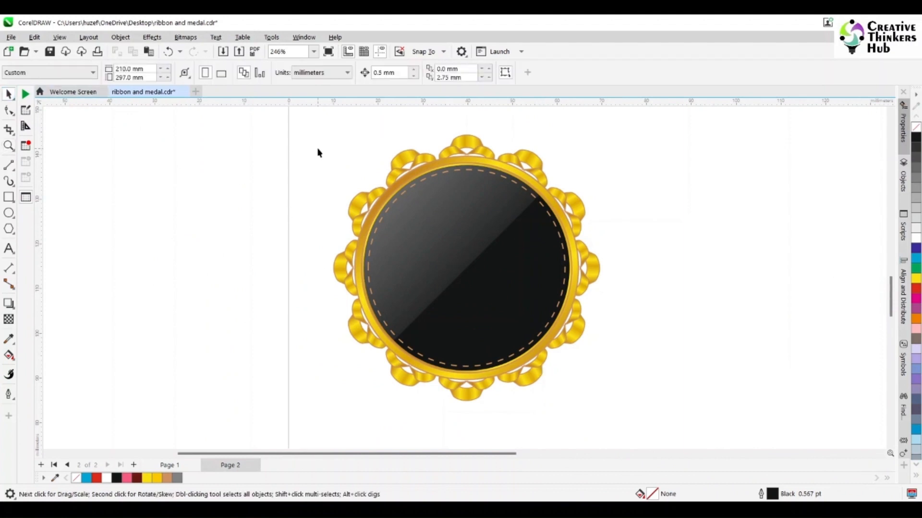
pyautogui.moveTo(254, 119); pyautogui.dragTo(726, 434)
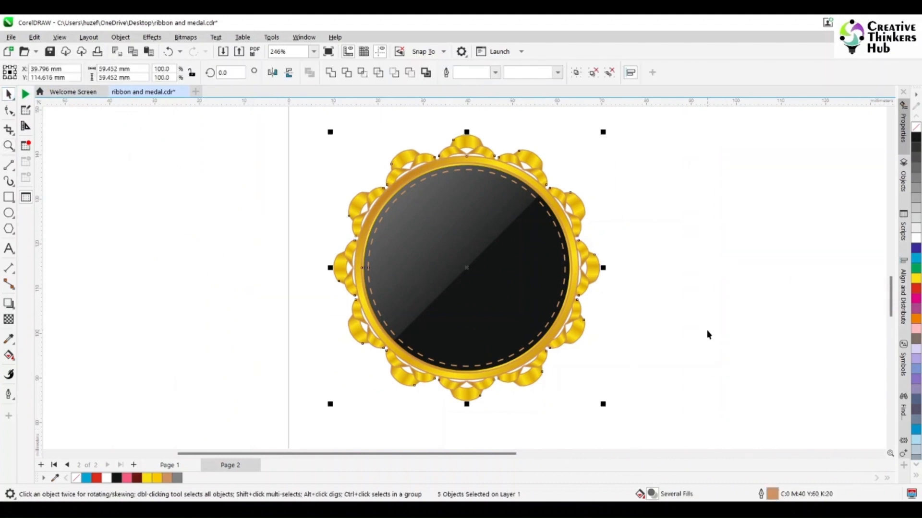
pyautogui.hotkey('ctrl', 'g')
# Move the finished medal group next to the existing medal above the red ribbon, and compare the two medals.
pyautogui.scroll(-2, 741, 274)
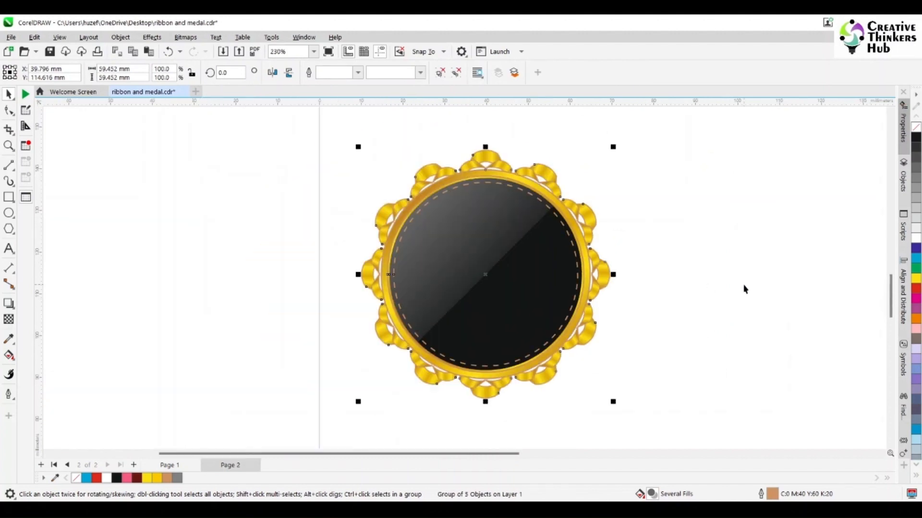
pyautogui.scroll(-3, 811, 274)
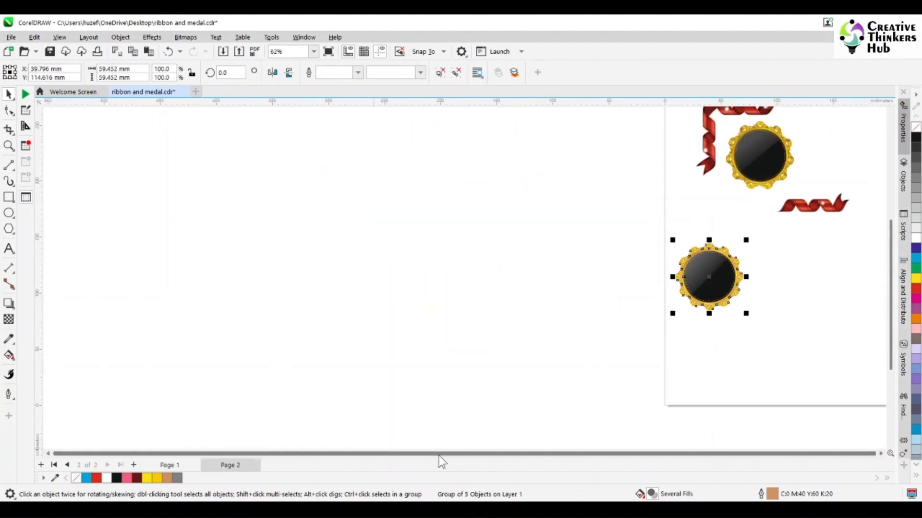
pyautogui.moveTo(694, 280); pyautogui.dragTo(819, 158)
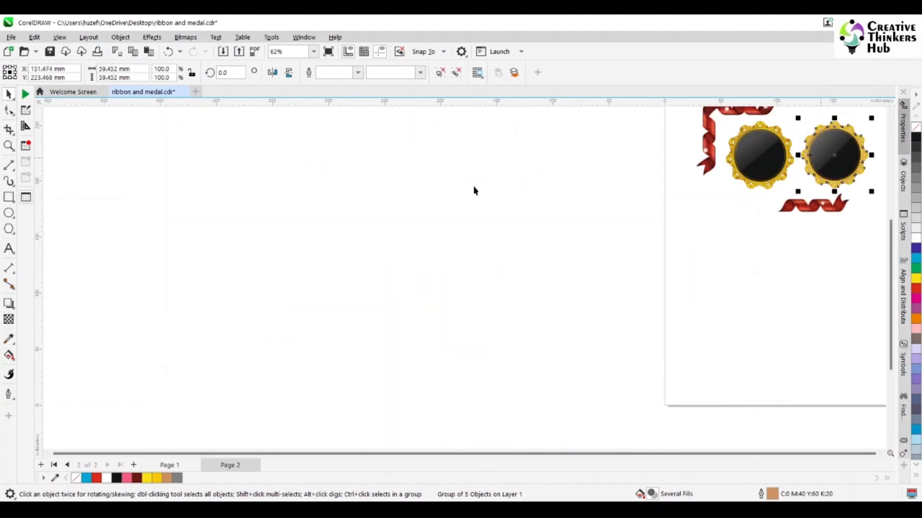
pyautogui.click(9, 146)
pyautogui.moveTo(722, 115); pyautogui.dragTo(879, 196)
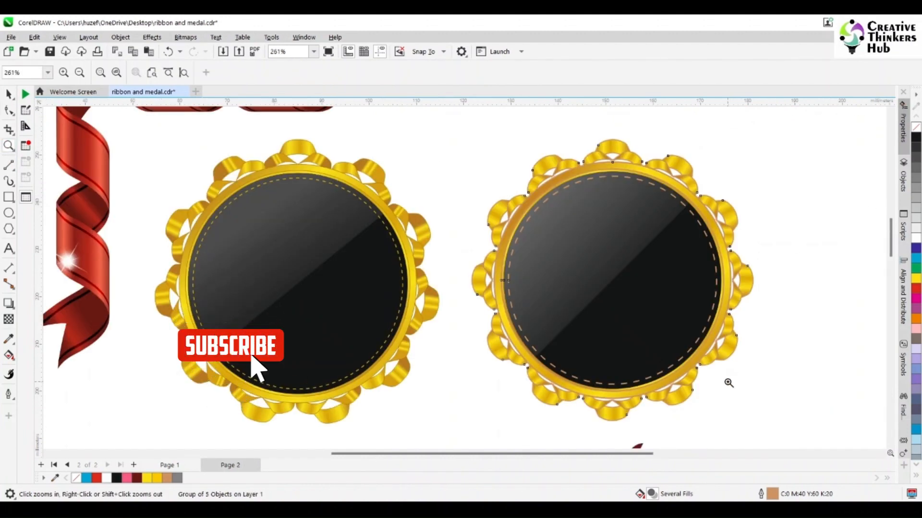
pyautogui.scroll(-1, 729, 383)
pyautogui.scroll(-3, 728, 385)
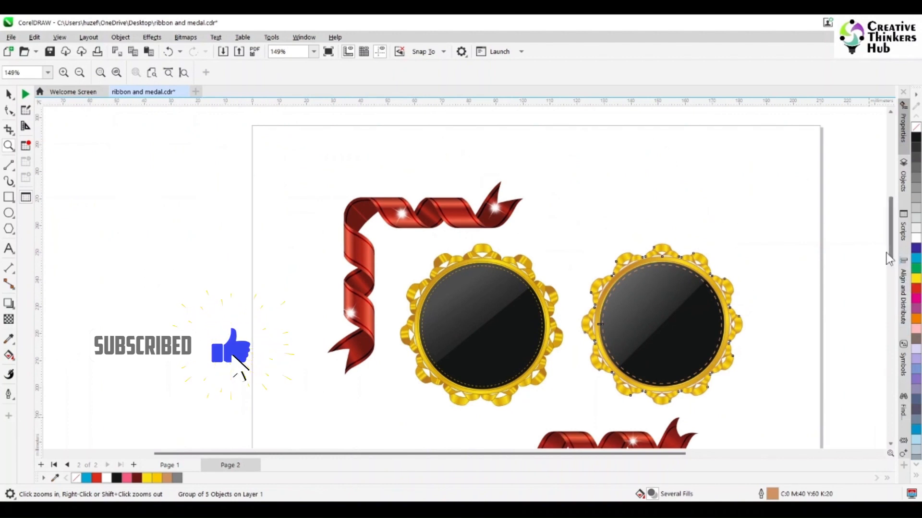
pyautogui.scroll(-2, 894, 265)
pyautogui.moveTo(892, 263); pyautogui.dragTo(891, 262)
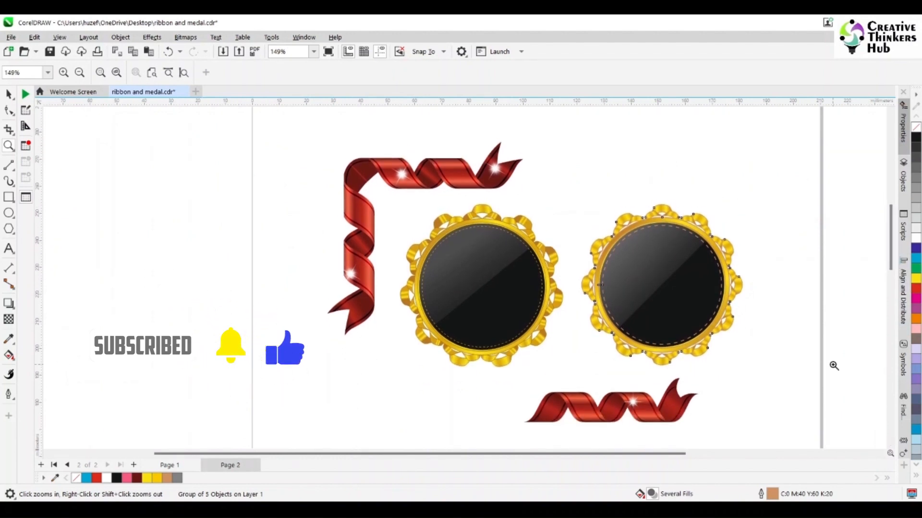